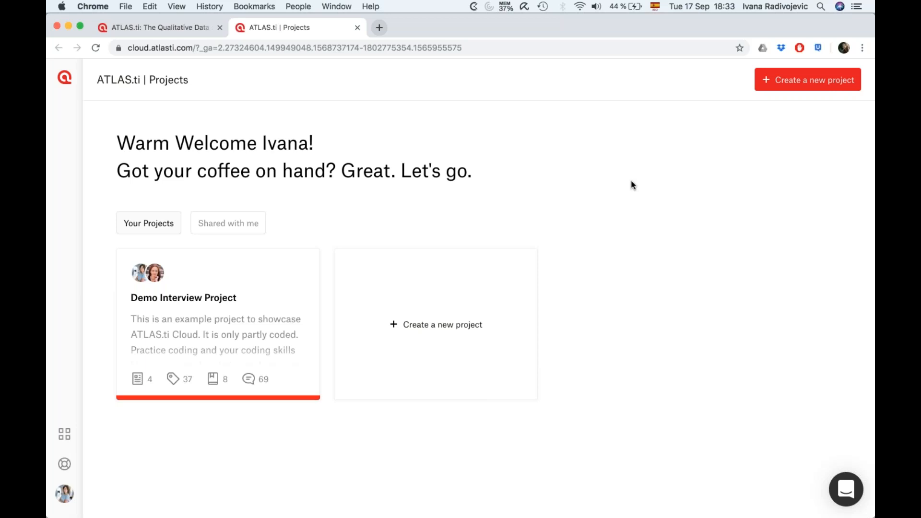
Step: Launch ATLAS.ti Cloud from the ATLAS.ti website, keeping a single Cloud tab, and open the Demo Interview Project
click(163, 28)
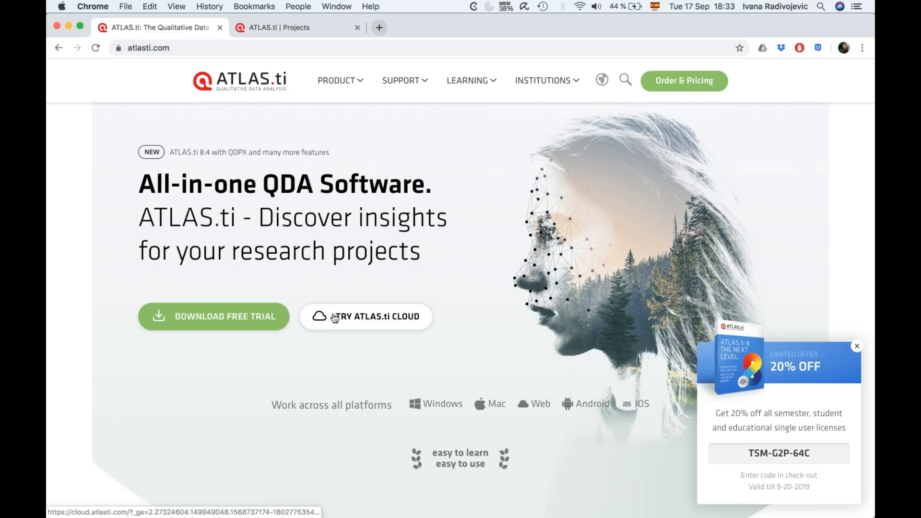
click(357, 318)
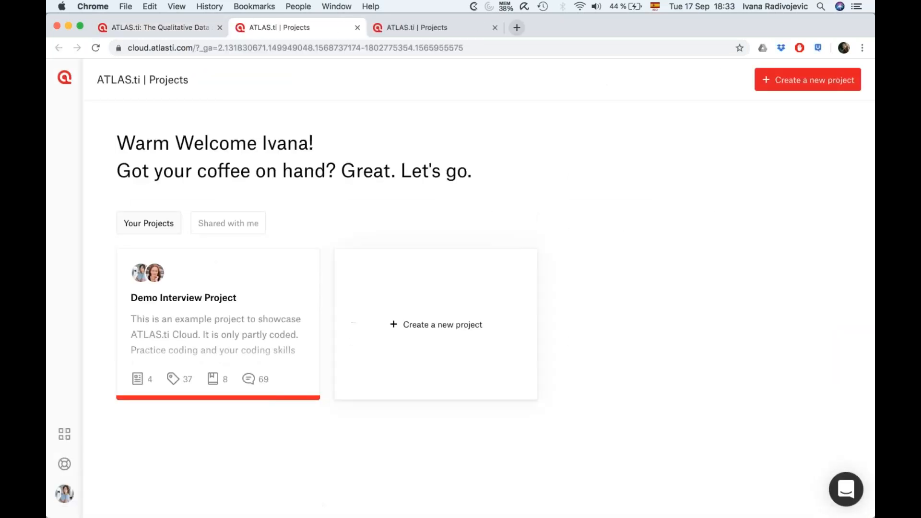
click(496, 28)
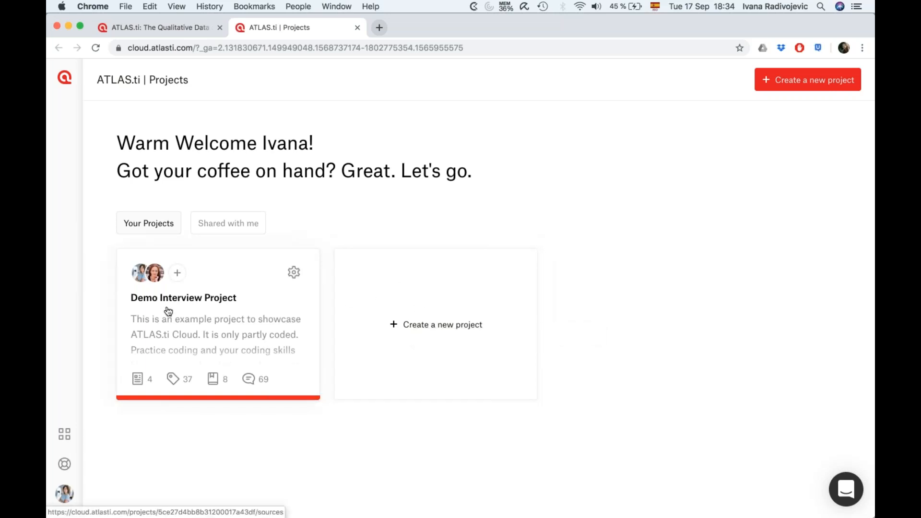
click(195, 339)
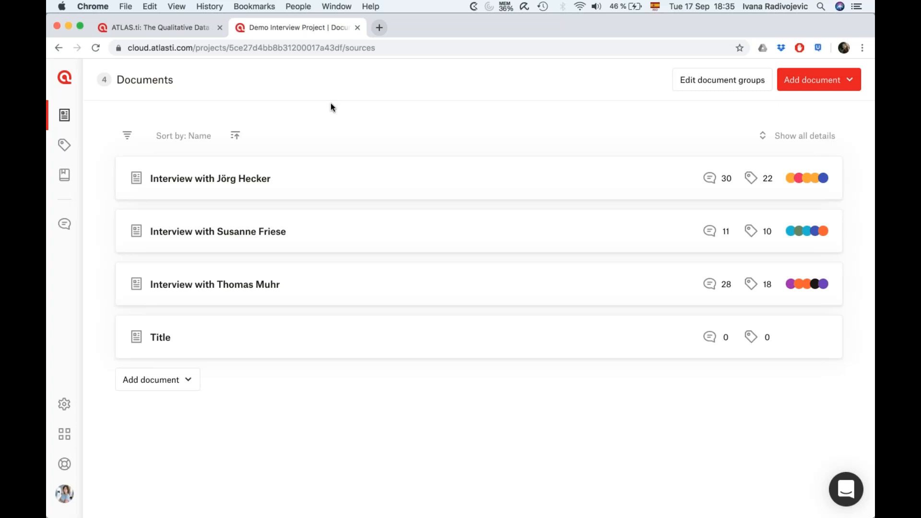
Step: Create a new blank document in the project and title it "Interview transcript"
click(847, 85)
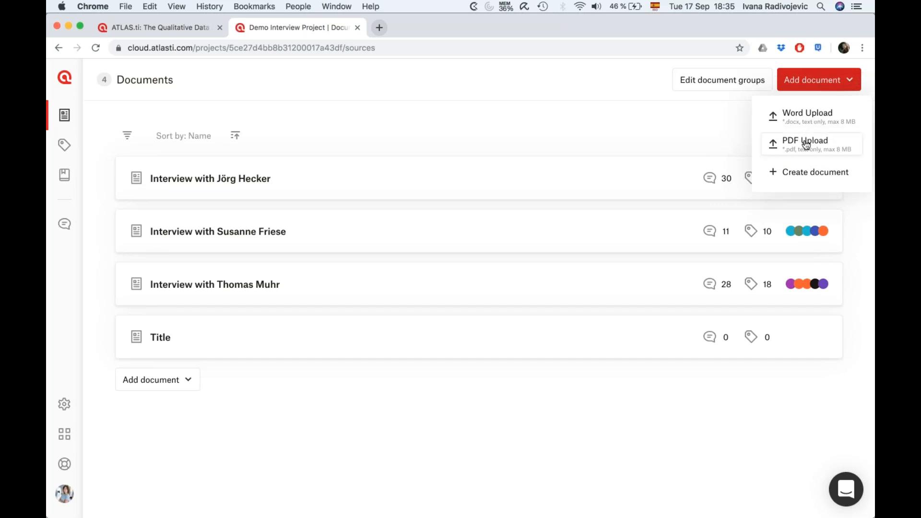
click(792, 174)
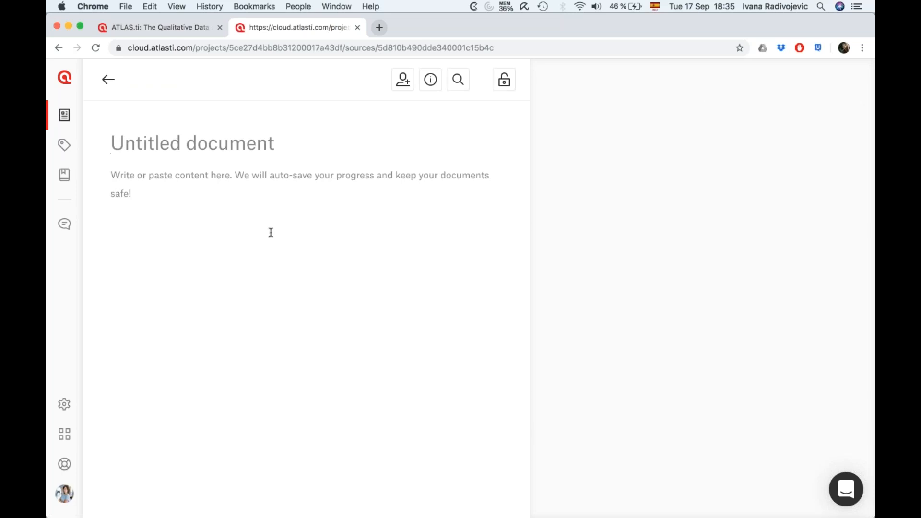
text(Interview transcript)
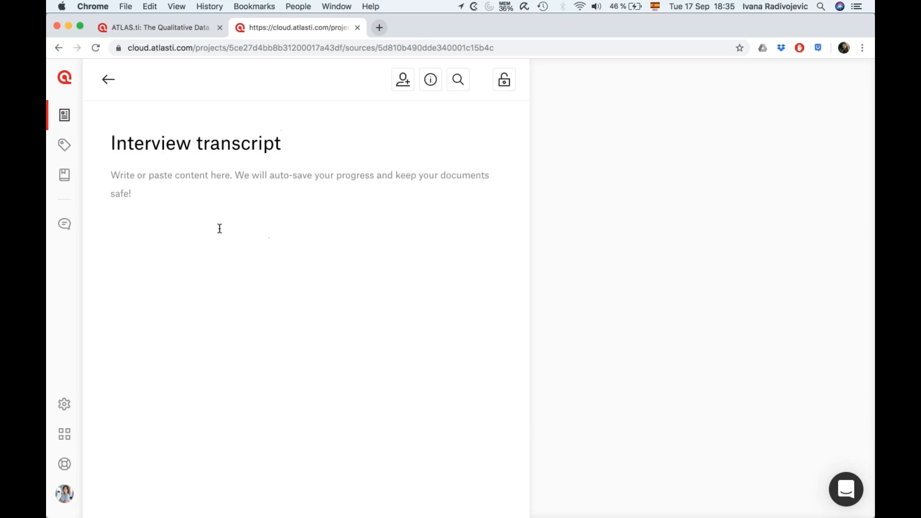
key(Return)
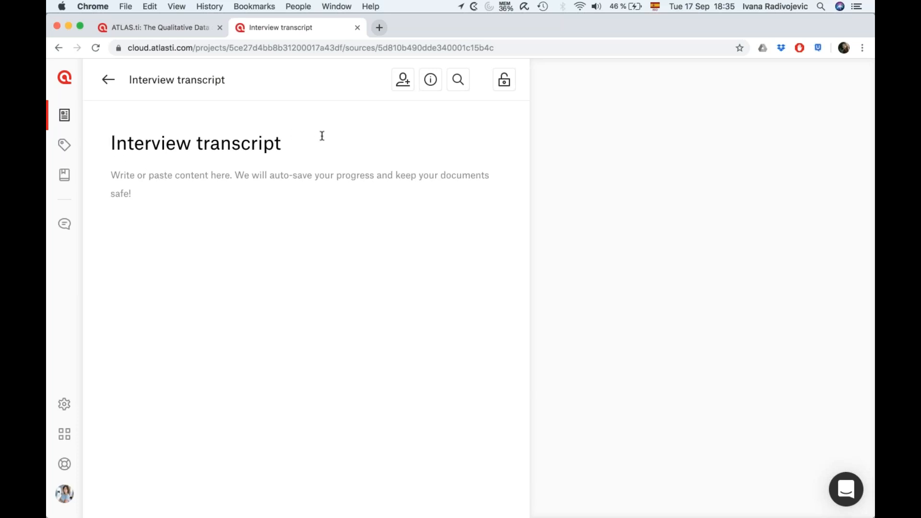
drag(298, 137, 74, 144)
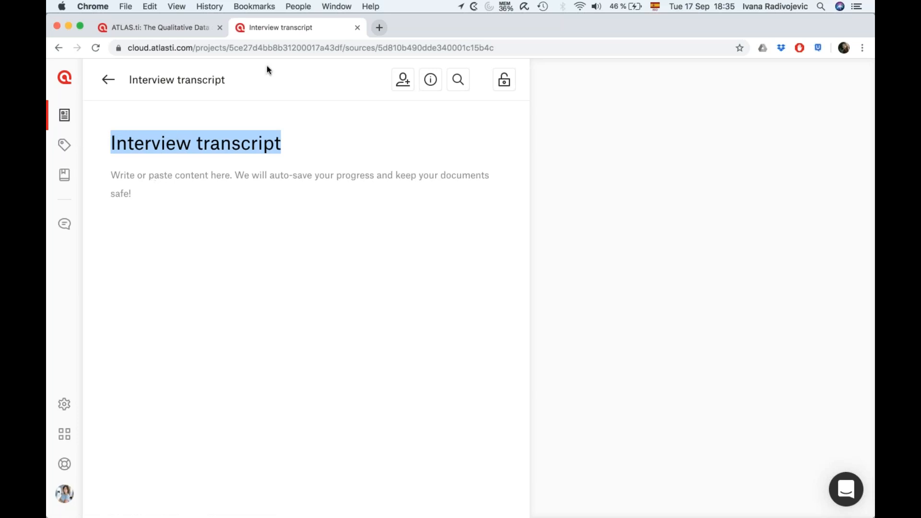
Step: Copy the "The No. 1 Software" heading and its paragraph from the ATLAS.ti homepage into the body of the Interview transcript
click(180, 27)
scroll(461, 288, down, 2)
scroll(461, 287, down, 20)
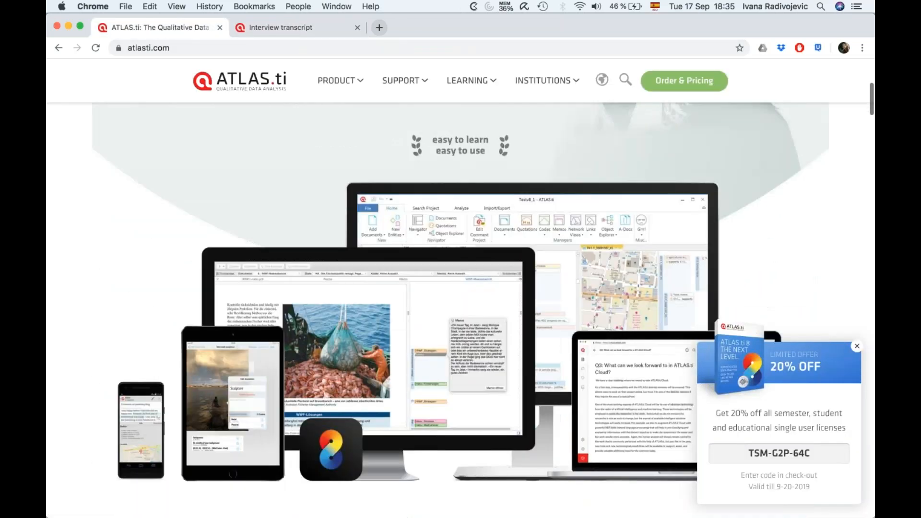
scroll(317, 150, up, 3)
drag(308, 144, 588, 372)
key(super+c)
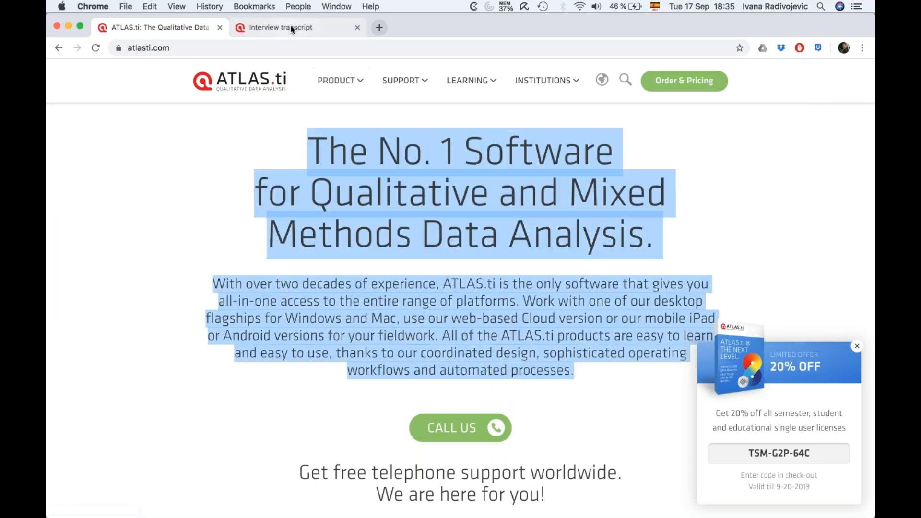
click(294, 27)
click(164, 198)
key(super+v)
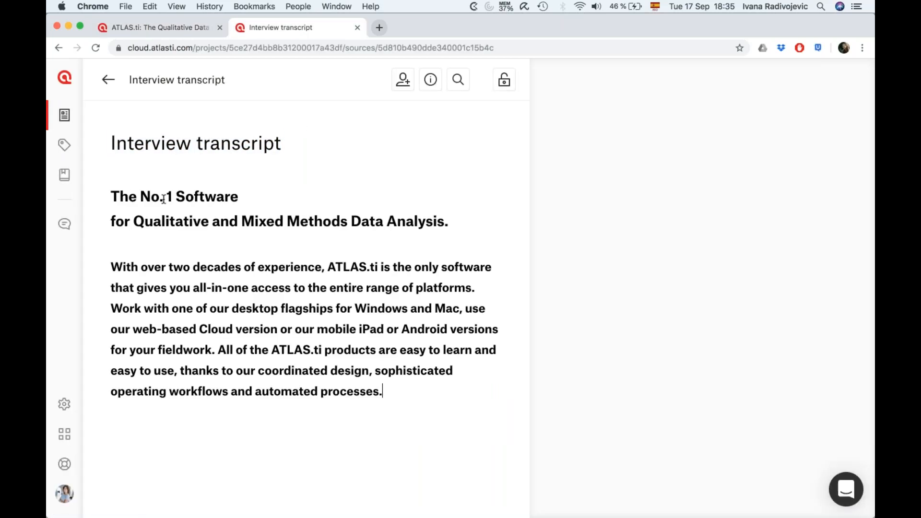
Step: Remove the heading formatting from the pasted paragraph beginning "With over two decades of experience", making it plain body text
click(207, 309)
double_click(240, 315)
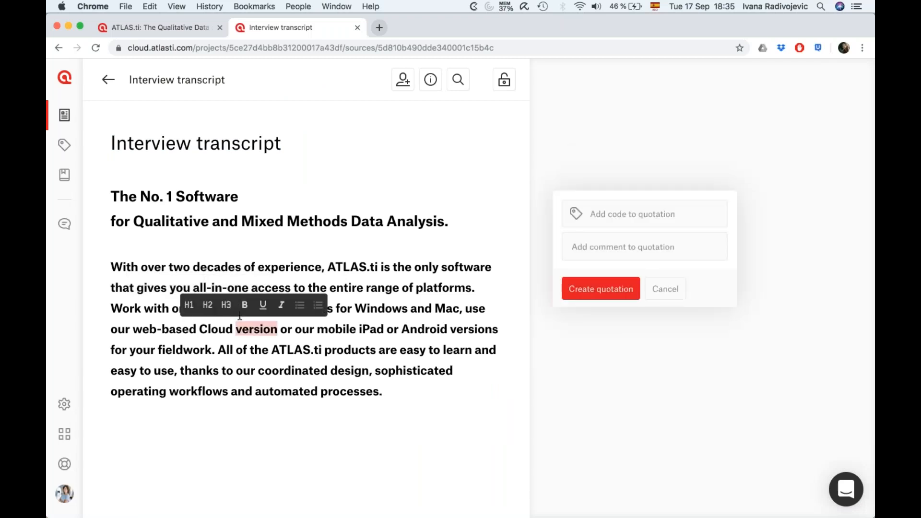
drag(112, 263, 398, 417)
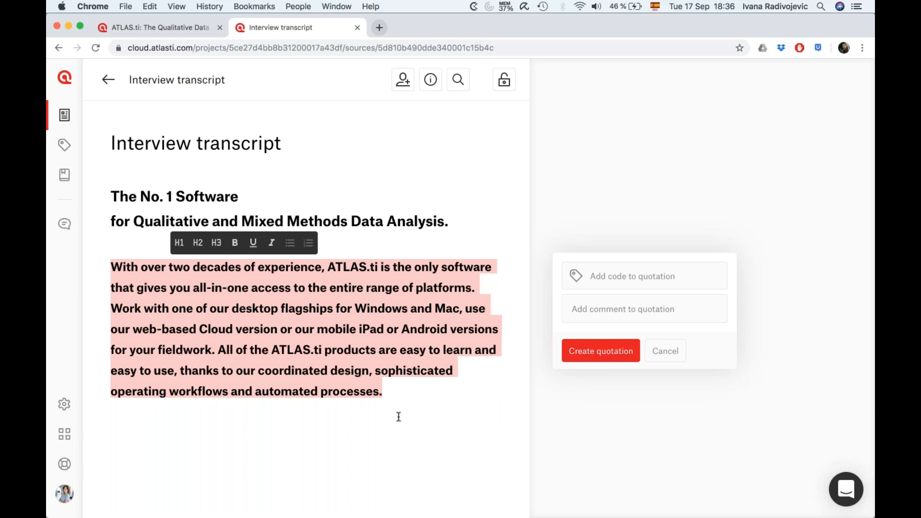
click(180, 244)
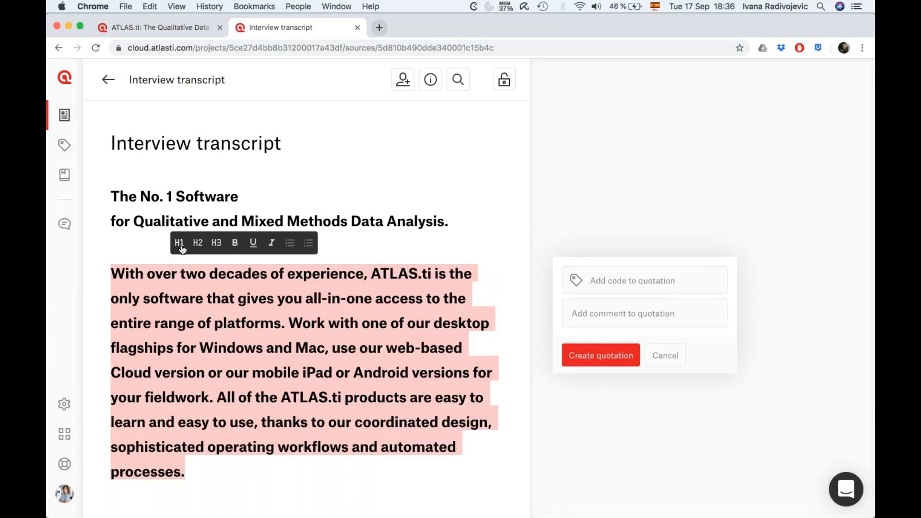
click(179, 242)
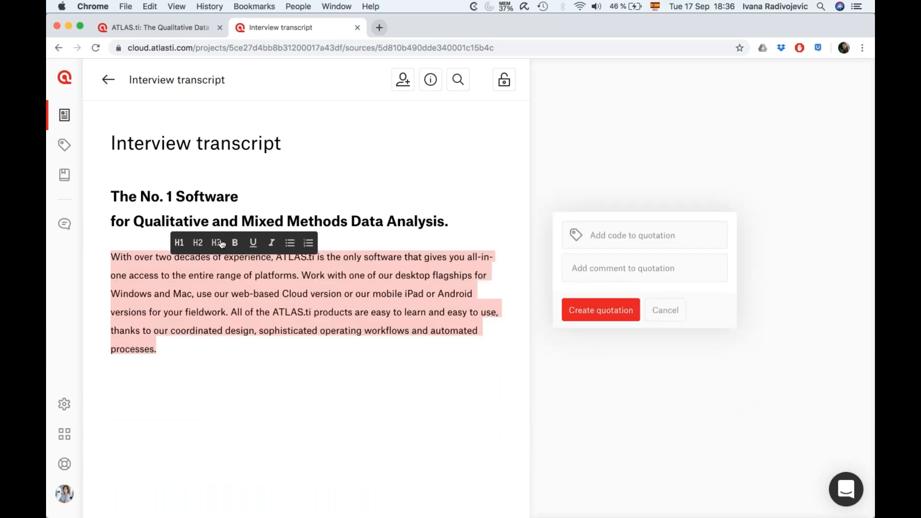
Step: Split the body text into two paragraphs before the sentence "All of the ATLAS.ti products"
click(232, 286)
click(234, 314)
key(Return)
Step: Bring up the text formatting options for the word "learn" in the second paragraph, leaving it unformatted
double_click(216, 359)
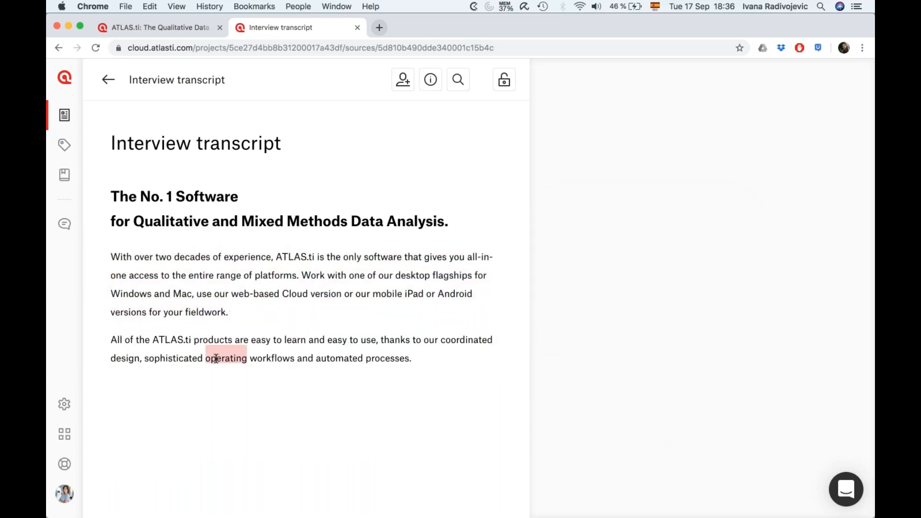
click(216, 358)
click(293, 343)
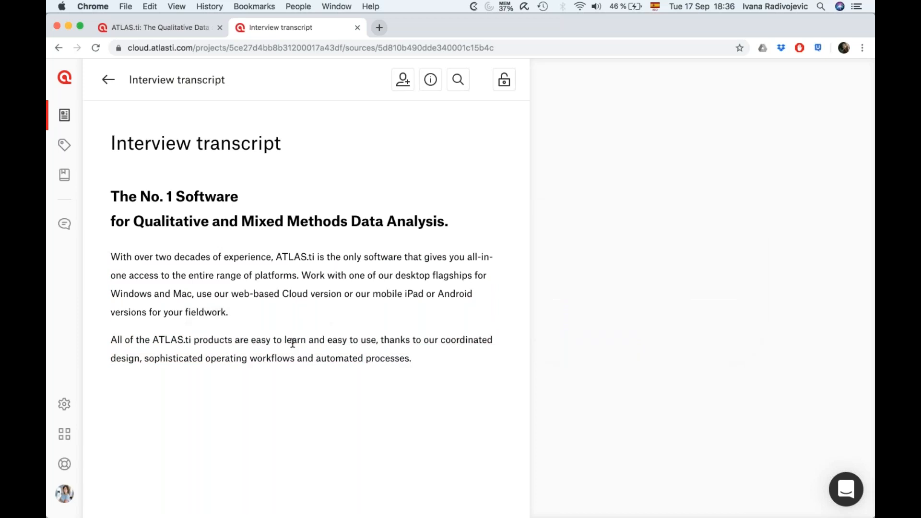
double_click(292, 344)
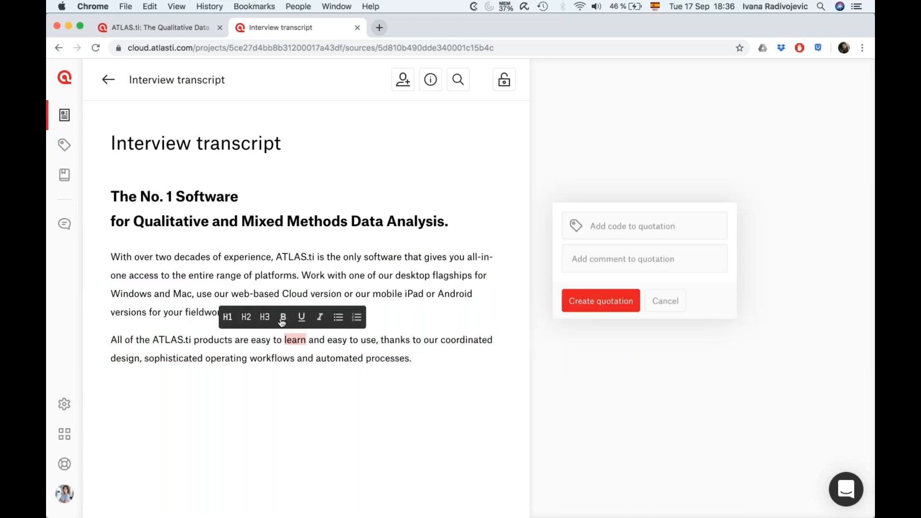
click(373, 344)
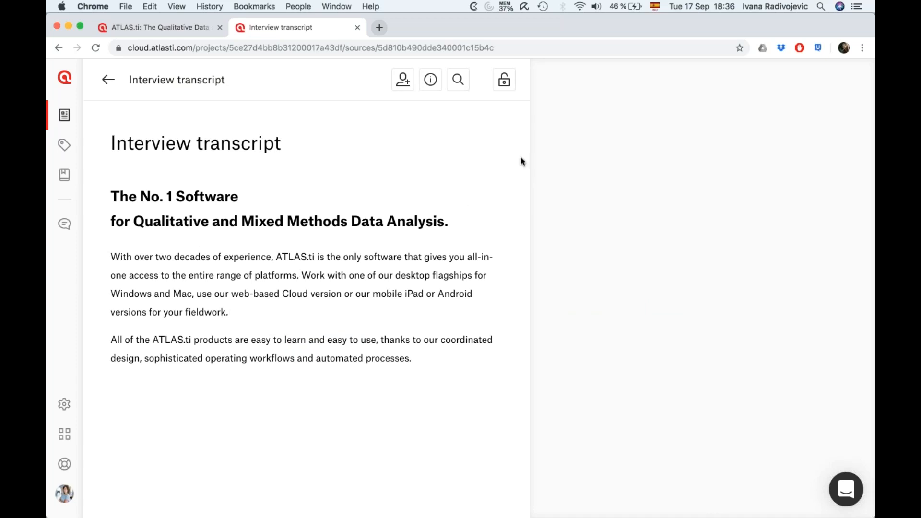
Step: Disable edit mode for the Interview transcript and check the options offered when its first body paragraph is selected
click(503, 84)
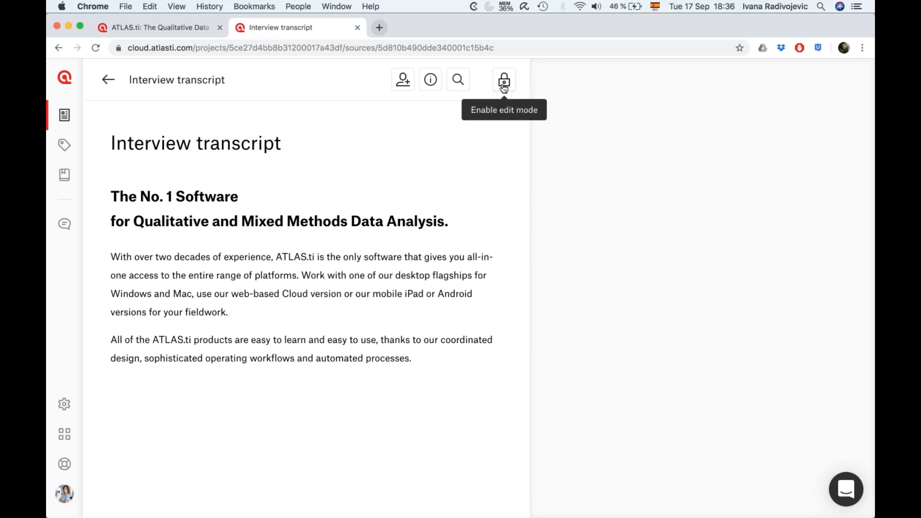
triple_click(358, 268)
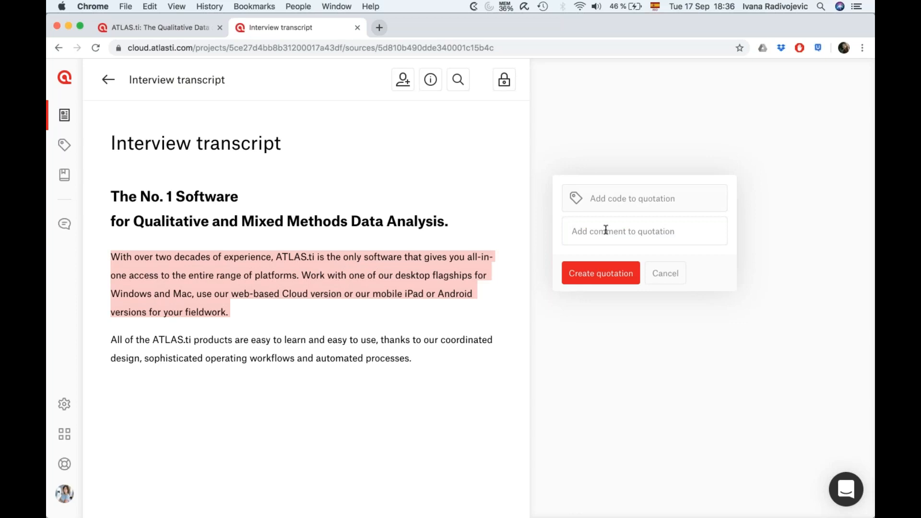
key(Escape)
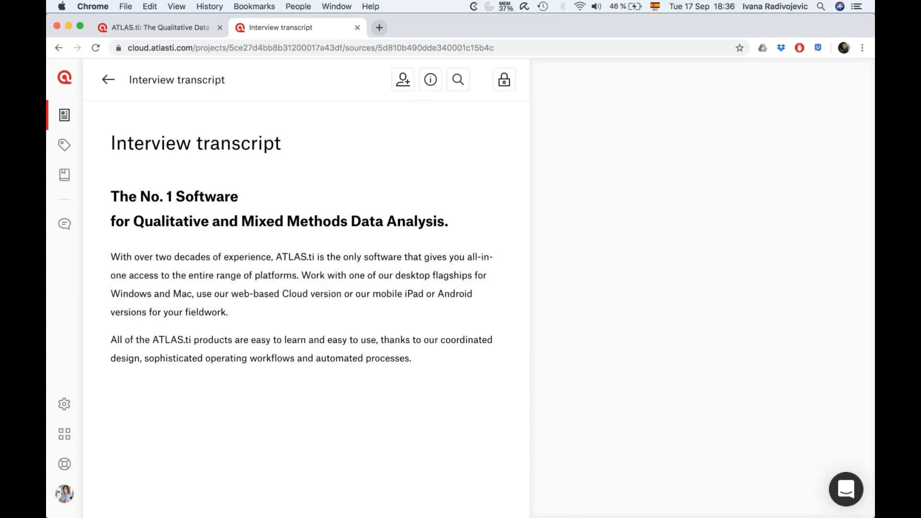
Step: Open the interview document listed just above "Title" and delete the "ATLAS.ti Cloud: core functions" quotation on the first Q3 paragraph
click(62, 118)
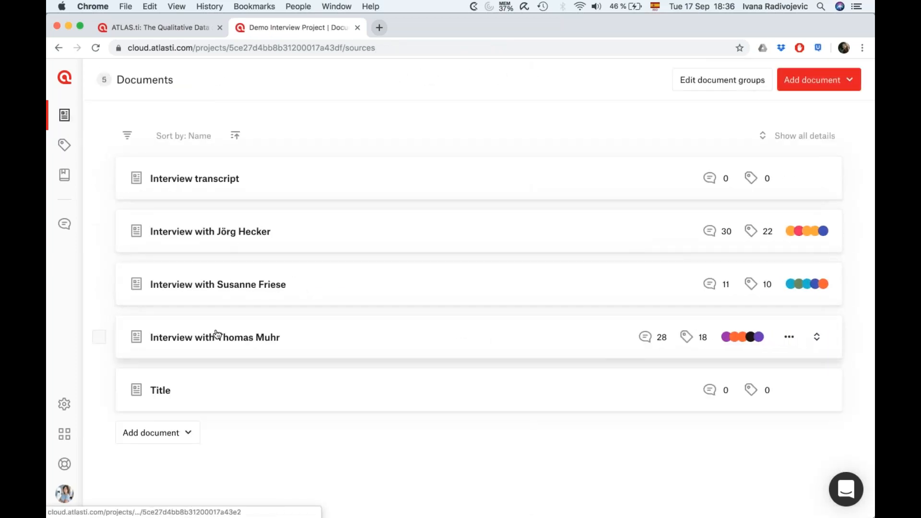
click(242, 336)
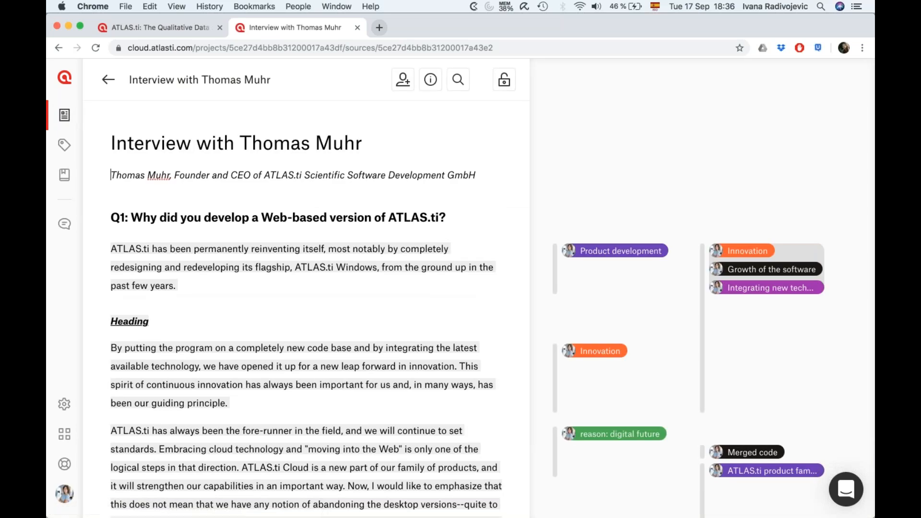
scroll(307, 307, down, 20)
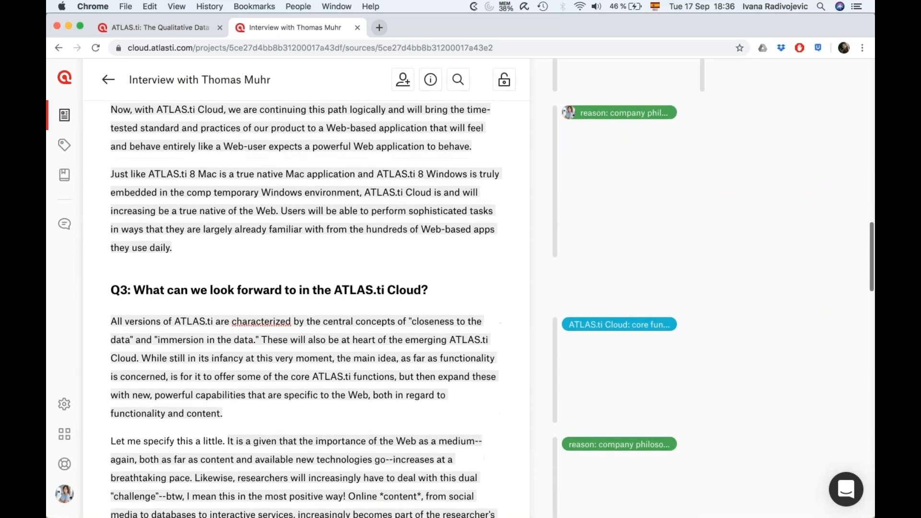
scroll(307, 307, up, 5)
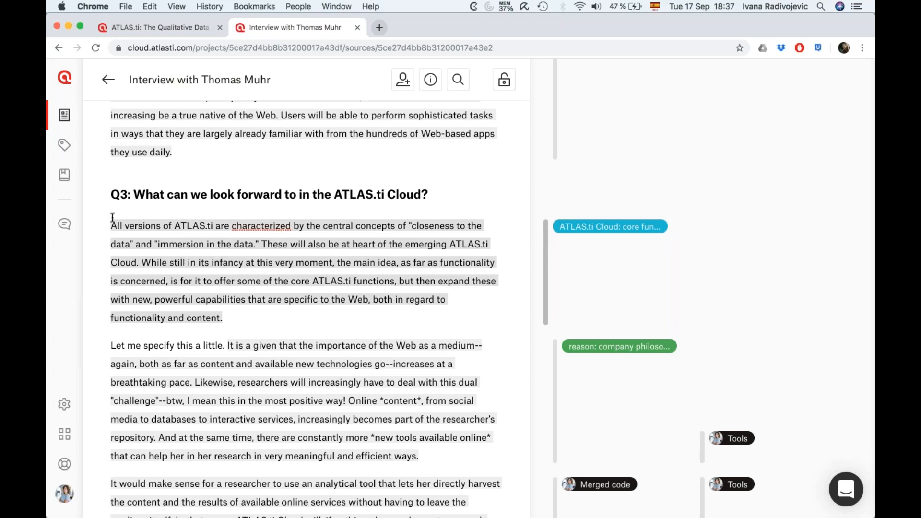
drag(112, 228, 142, 264)
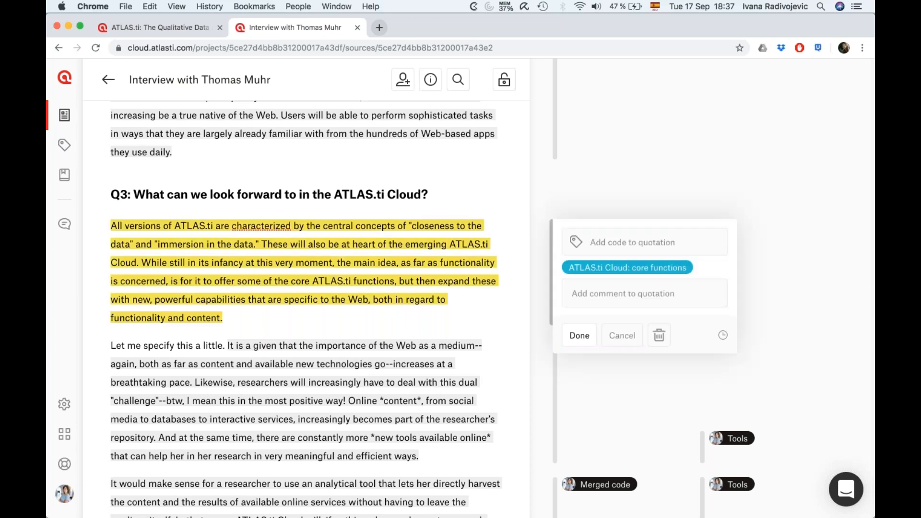
click(659, 335)
Step: Select the first two sentences of the Q3 answer and attach a new code named "Closeness to data"
drag(115, 228, 140, 257)
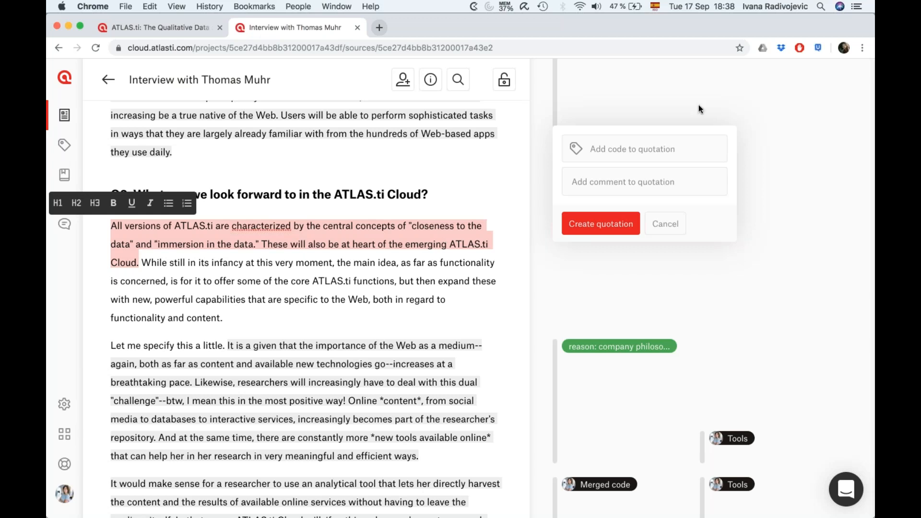
click(615, 144)
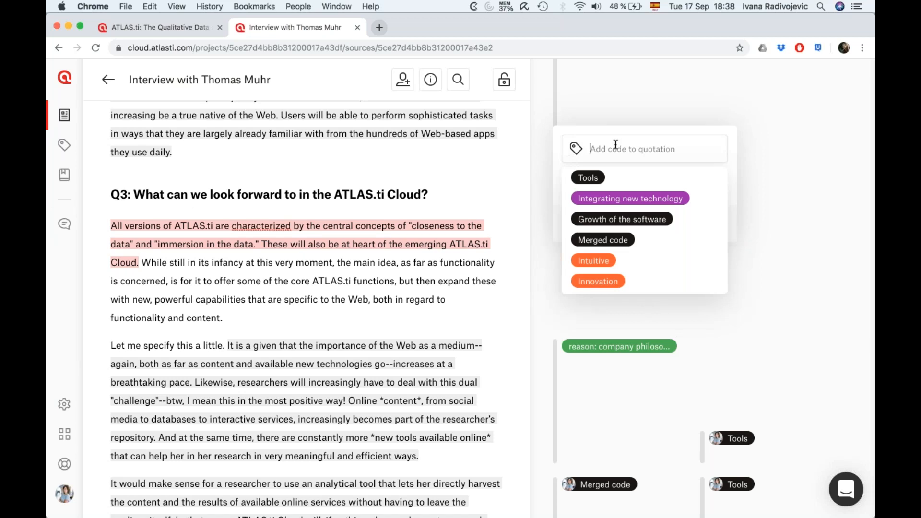
text(Cl)
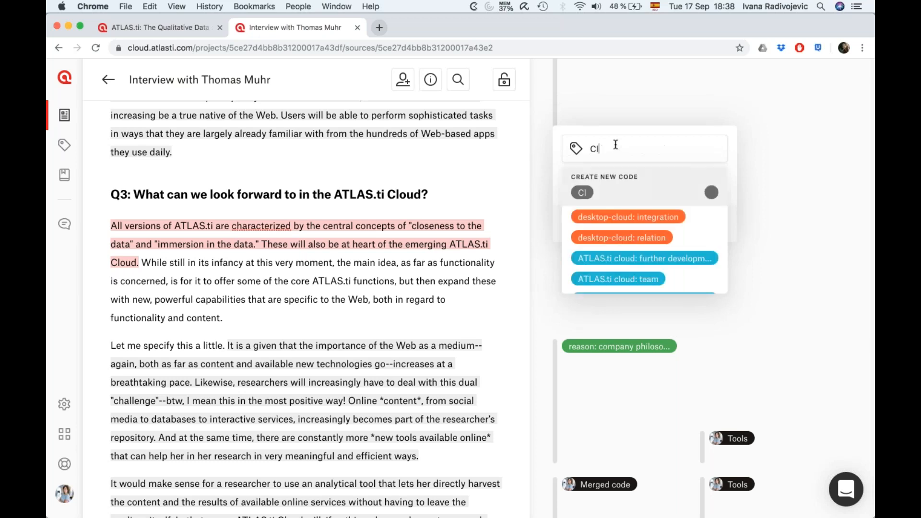
text(oseness to data)
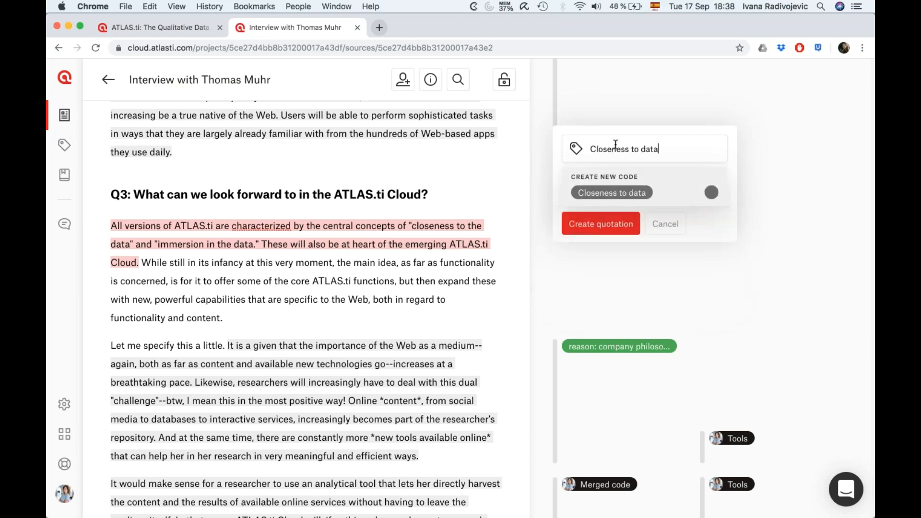
click(594, 191)
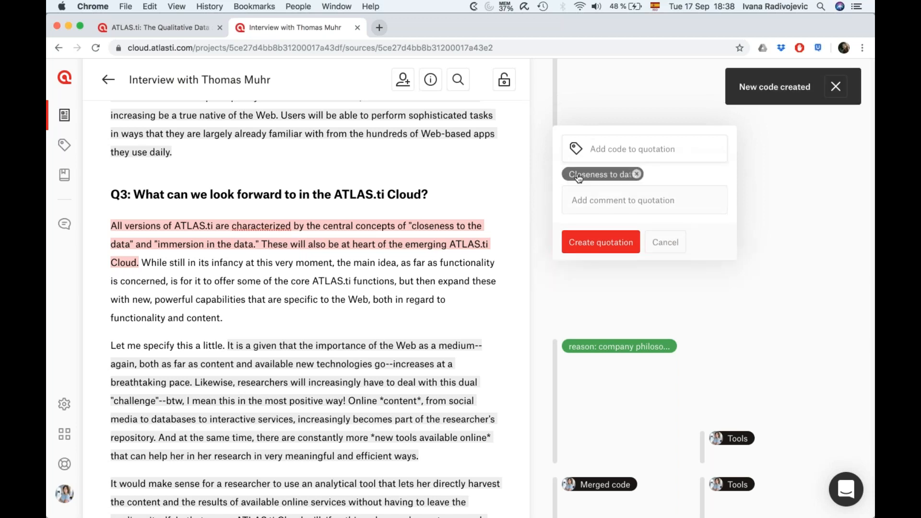
Step: Create a second code named "Emergent features" and add it to the same selected passage
click(633, 151)
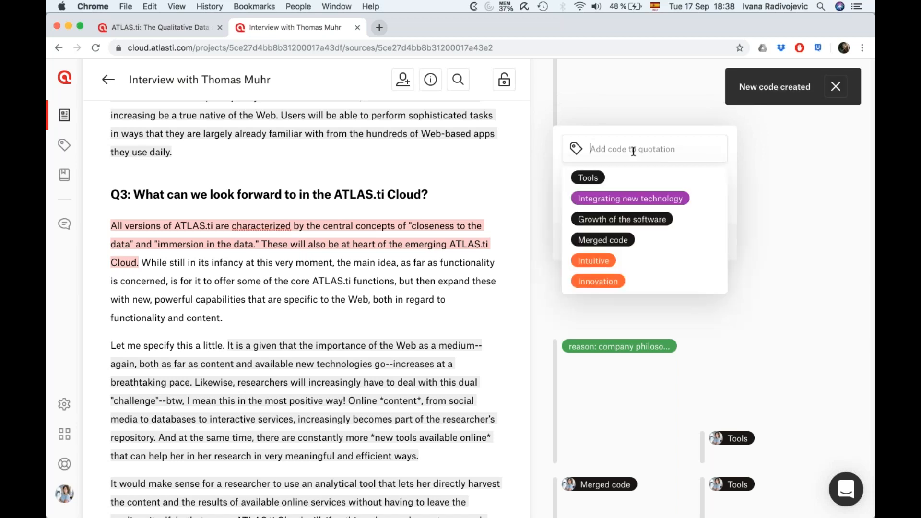
text(Emergent features)
click(607, 191)
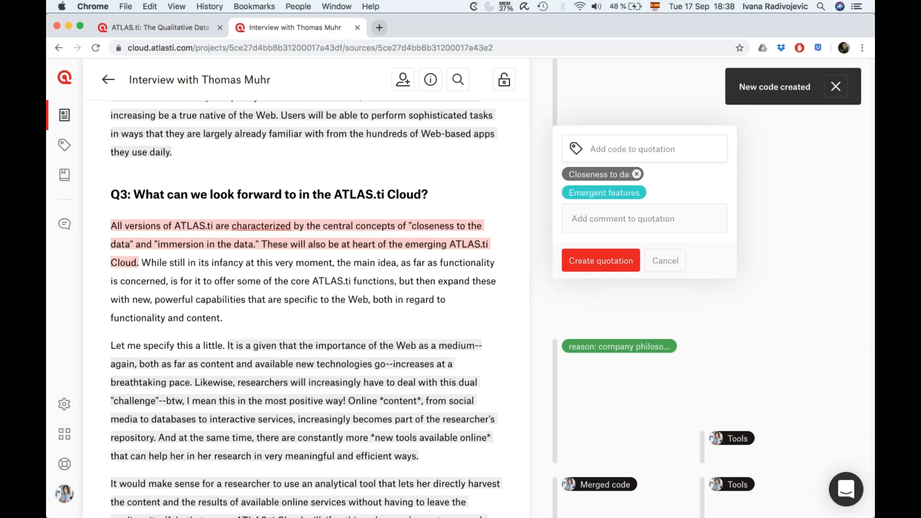
Step: Add the comment "This is really interesting, worth looking into..." to the selected passage, create the quotation and check its saved details
click(596, 224)
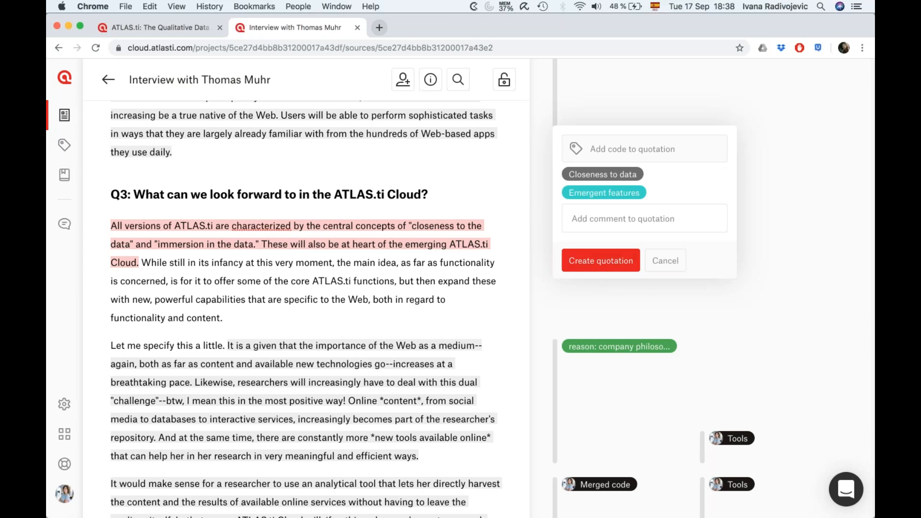
mouse_move(579, 174)
text(IThis is really i)
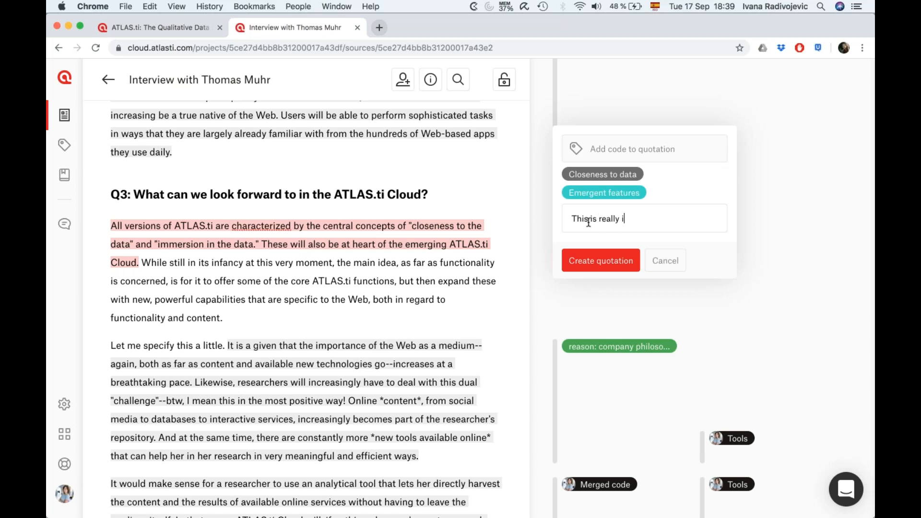
text(nteresting, worht)
key(BackSpace)
key(BackSpace)
key(BackSpace)
text(th looki)
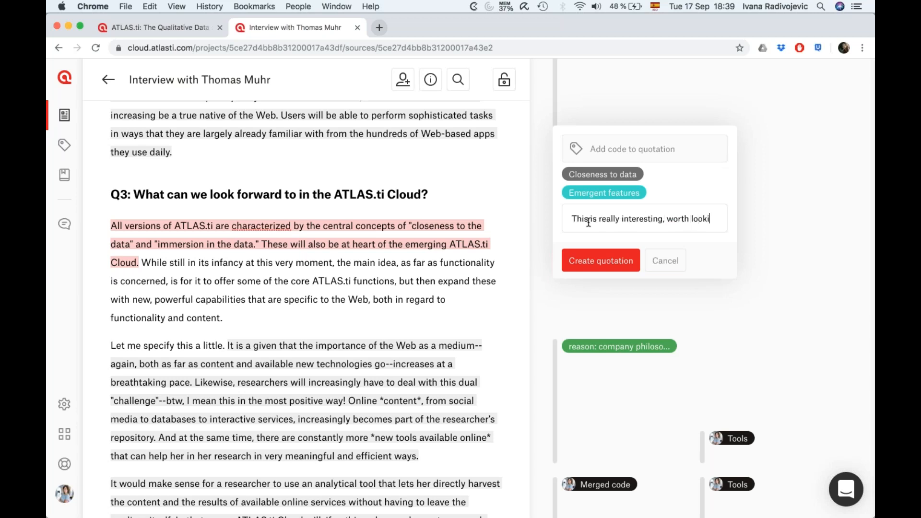
text(ng into..)
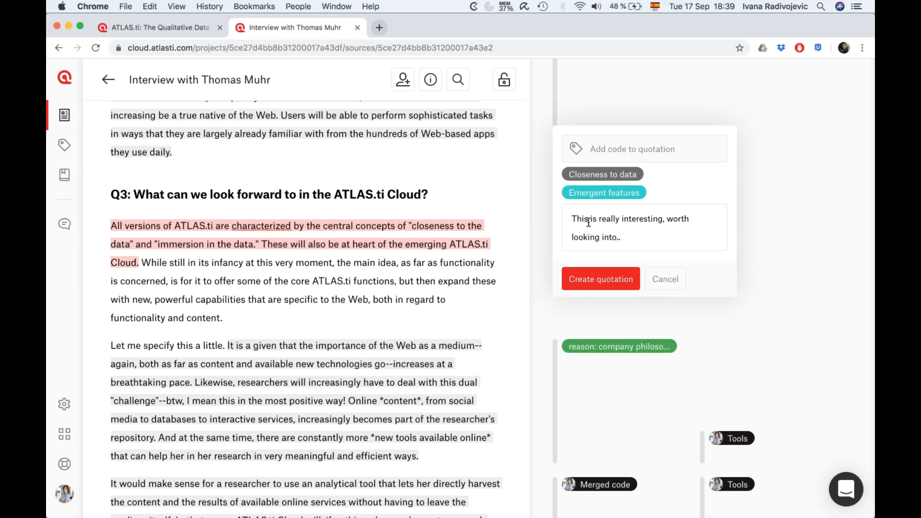
text(.)
click(589, 287)
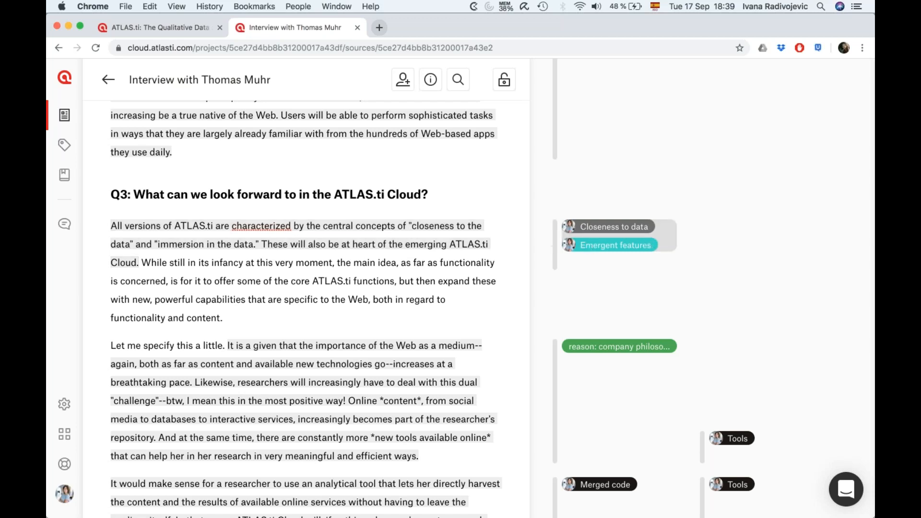
click(566, 236)
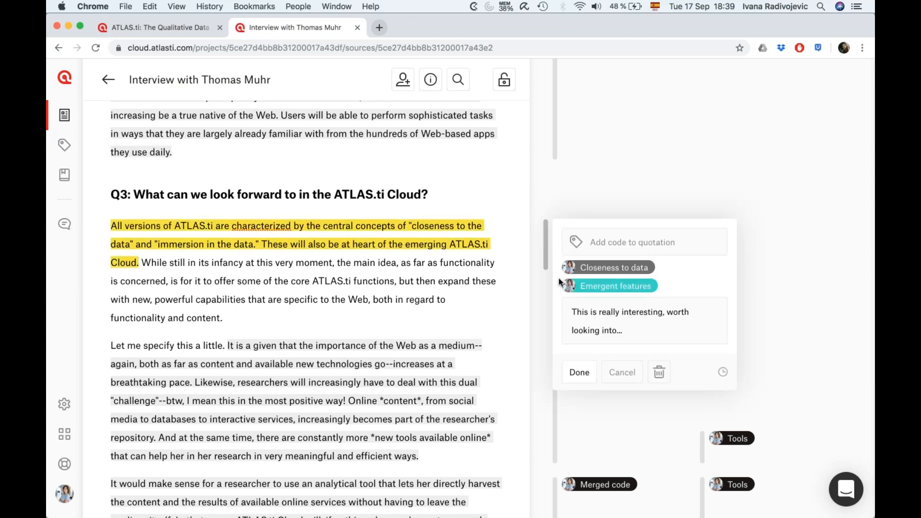
click(139, 262)
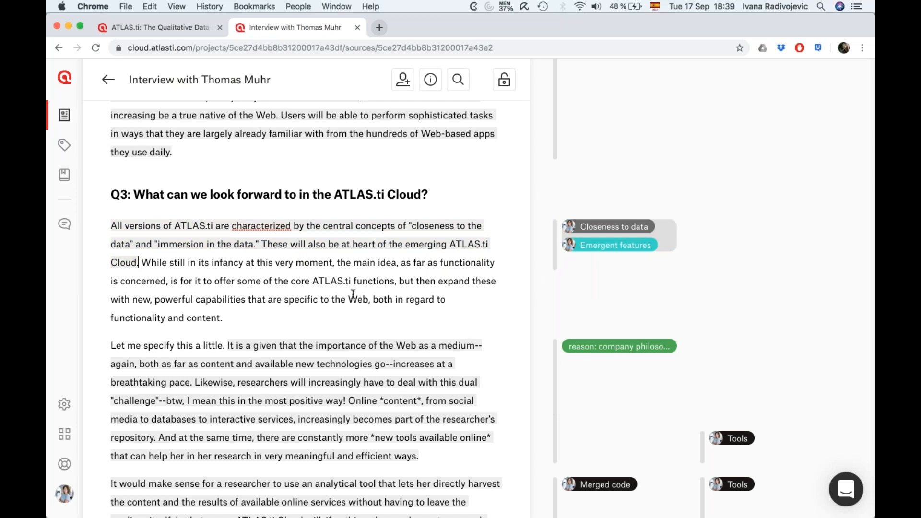
scroll(353, 294, up, 1)
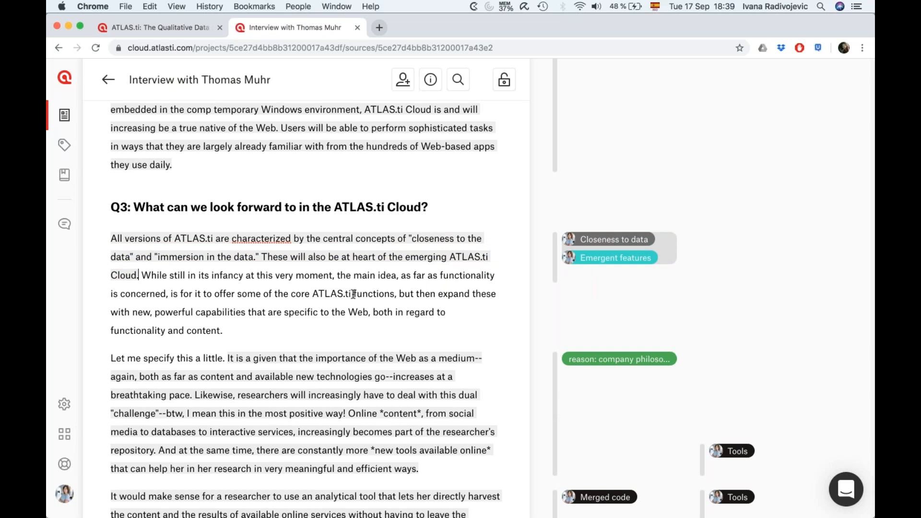
drag(141, 275, 224, 325)
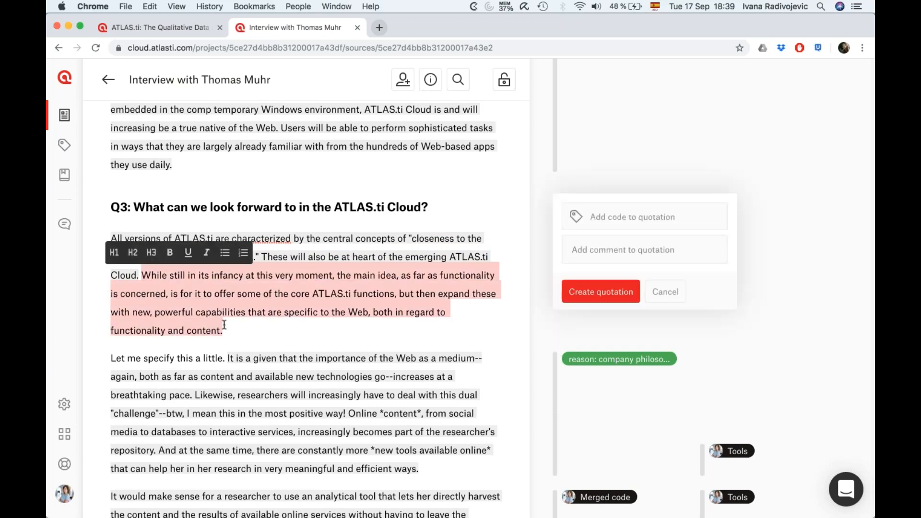
click(633, 216)
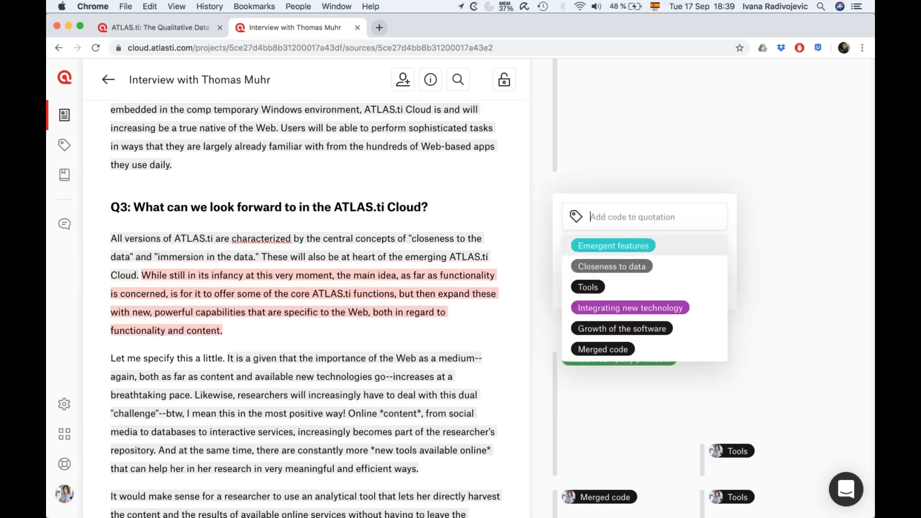
key(Escape)
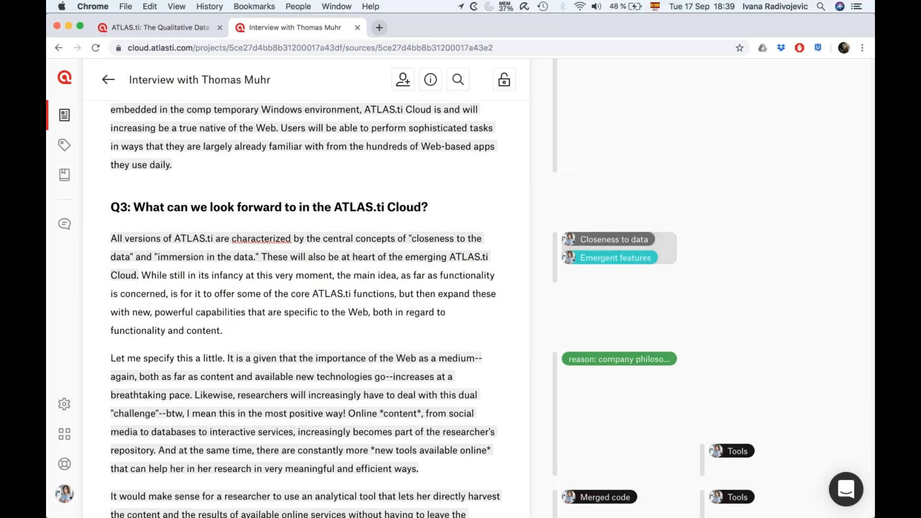
scroll(595, 310, down, 2)
scroll(460, 298, down, 2)
scroll(460, 298, up, 12)
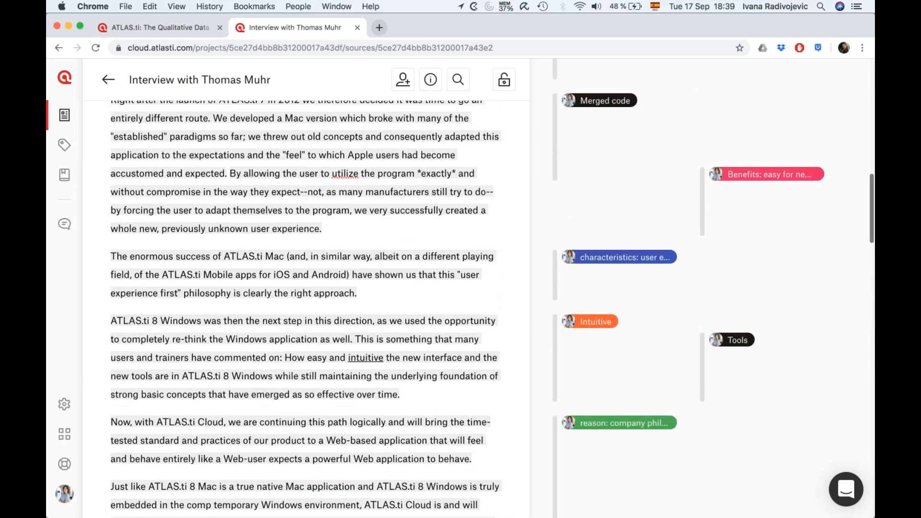
scroll(156, 271, down, 8)
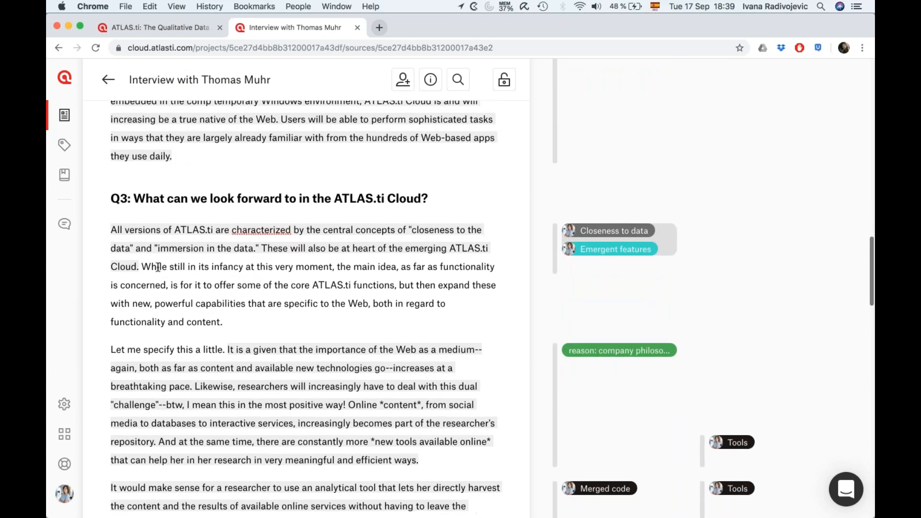
Step: Select the rest of the first Q3 paragraph, from "While still" to "content.", and attach the existing code "ATLAS.ti product family"
drag(156, 271, 225, 317)
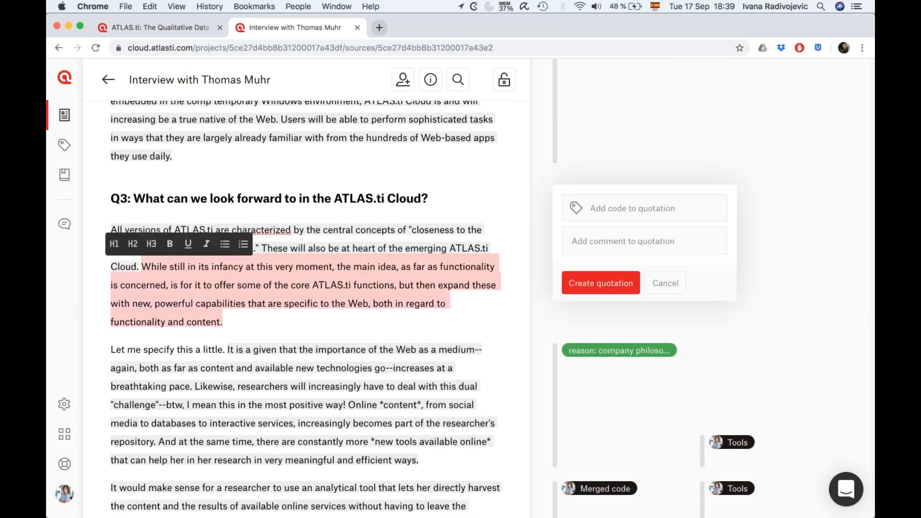
click(641, 208)
scroll(642, 287, down, 3)
scroll(631, 300, down, 2)
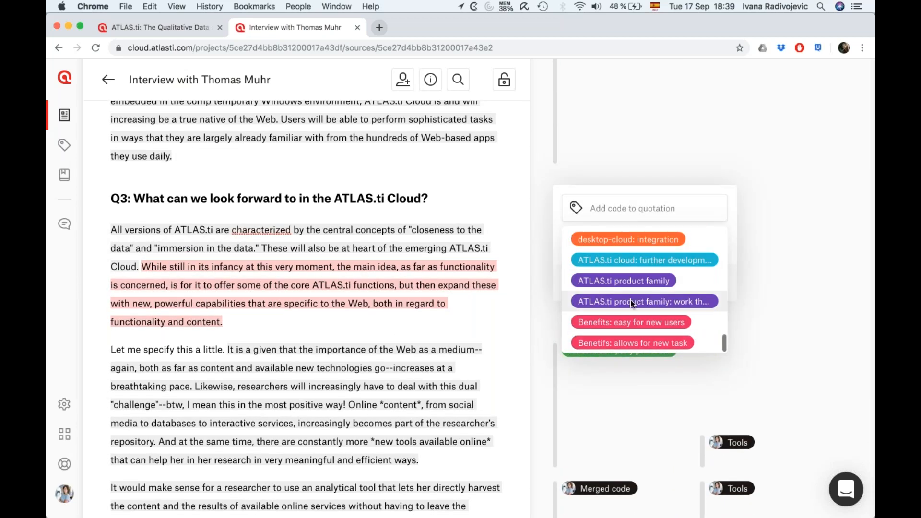
click(618, 281)
Step: Find codes containing "tool", add the existing "ATLAS.ti cloud: integration with other..." code to the passage and create the quotation
click(605, 211)
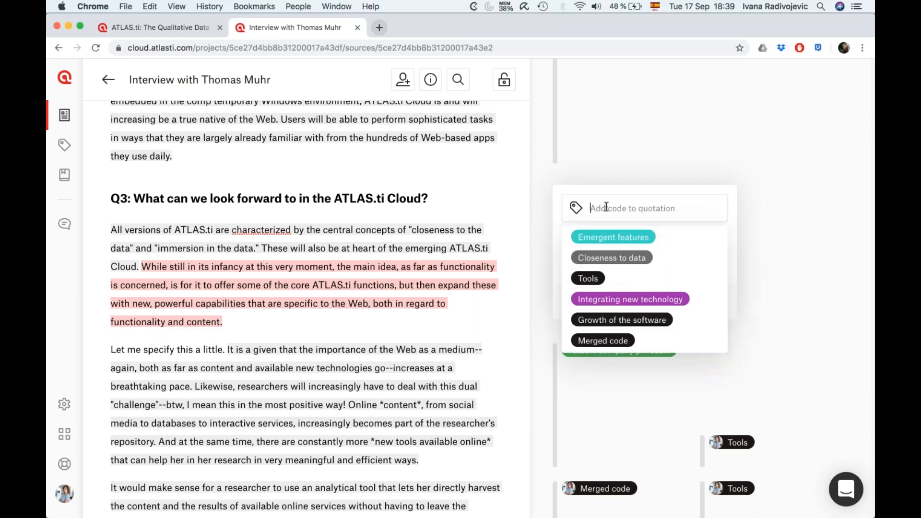
text(tool)
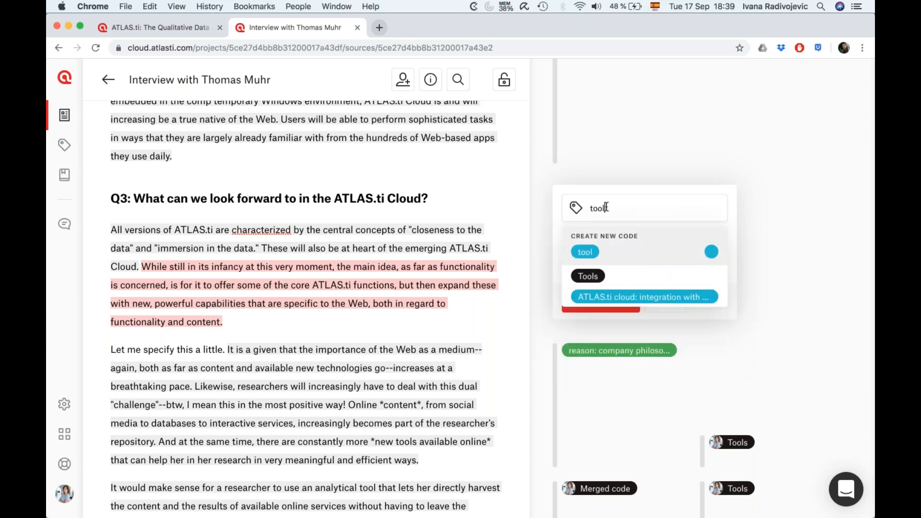
key(Up)
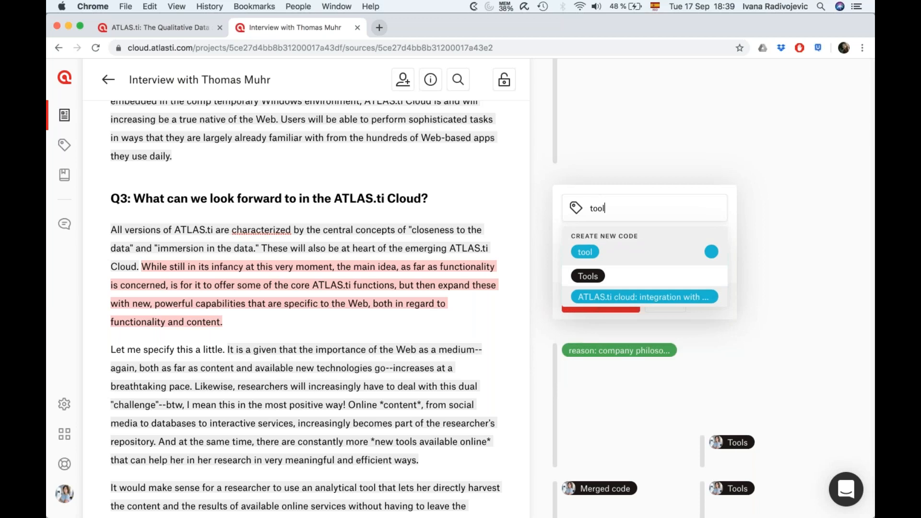
click(599, 293)
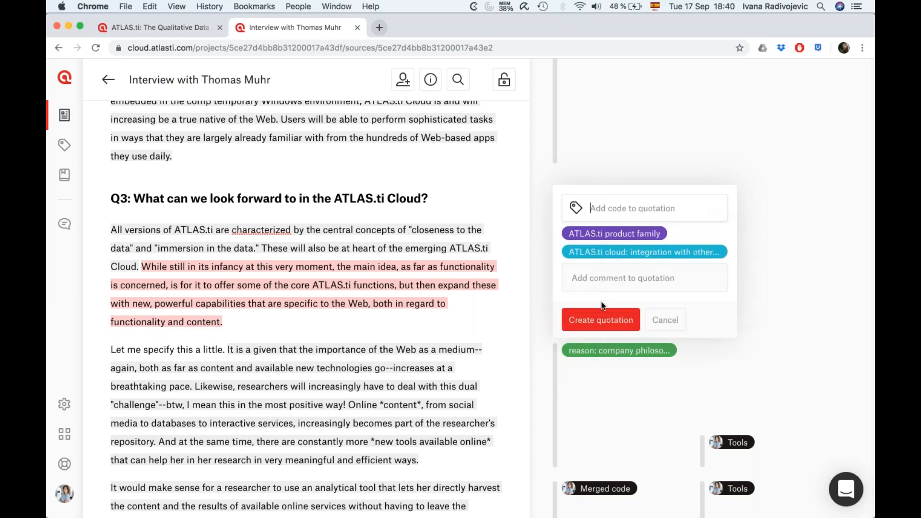
click(625, 318)
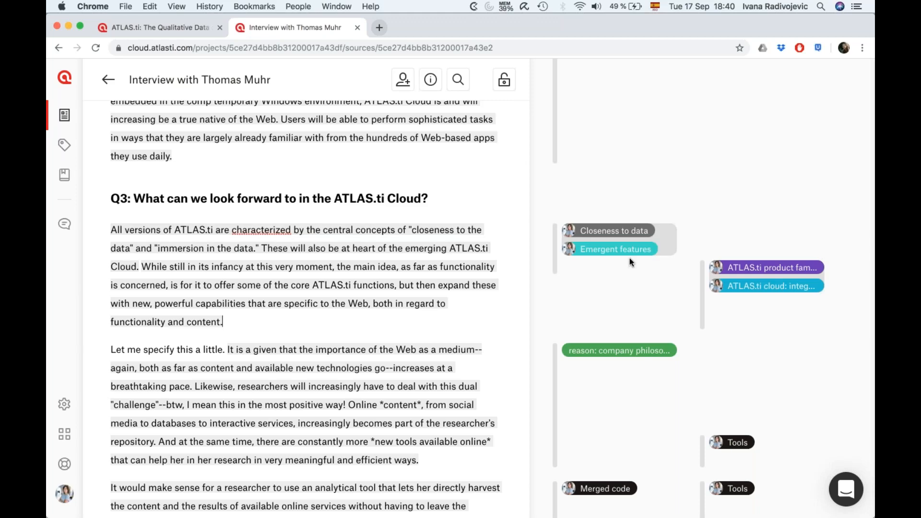
Step: Search the interview document for "research"
scroll(629, 258, up, 8)
scroll(629, 258, up, 15)
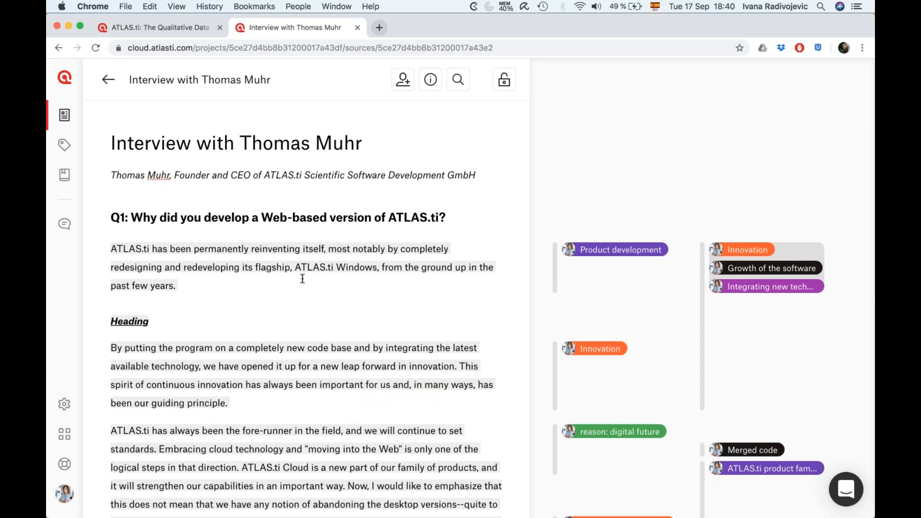
click(459, 81)
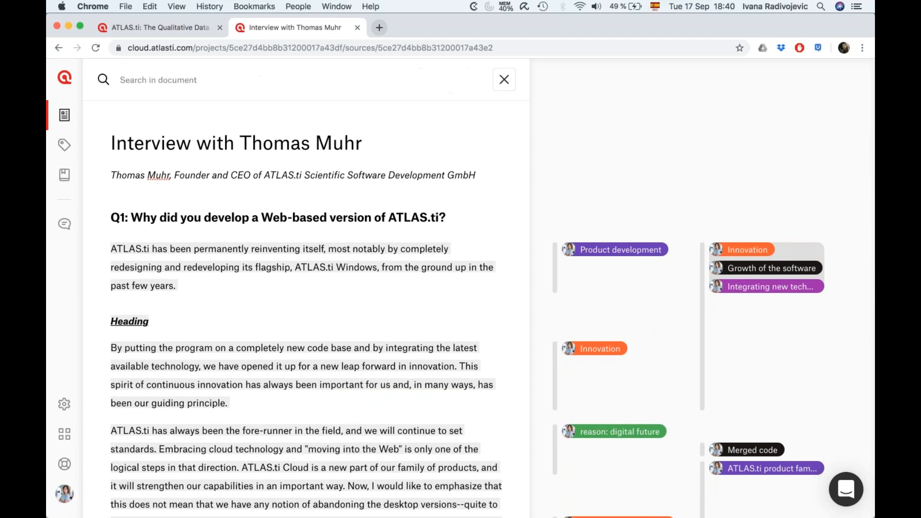
click(504, 80)
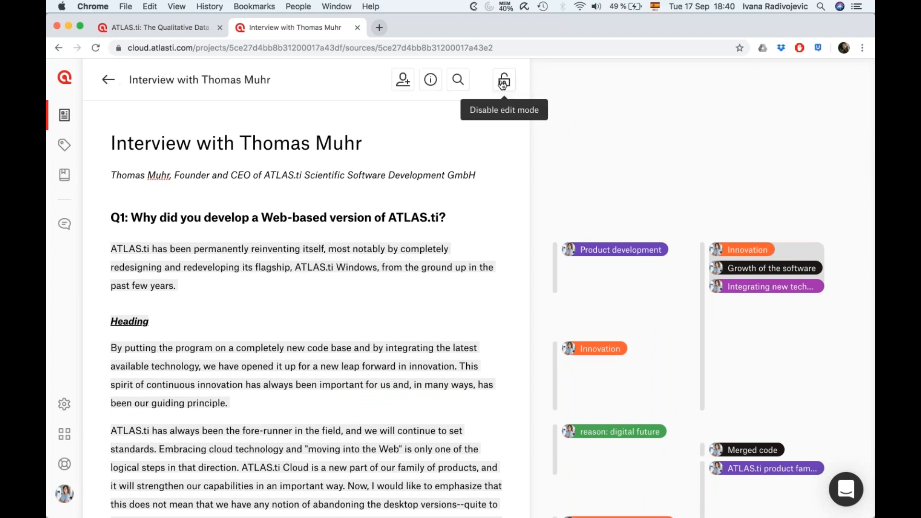
click(458, 82)
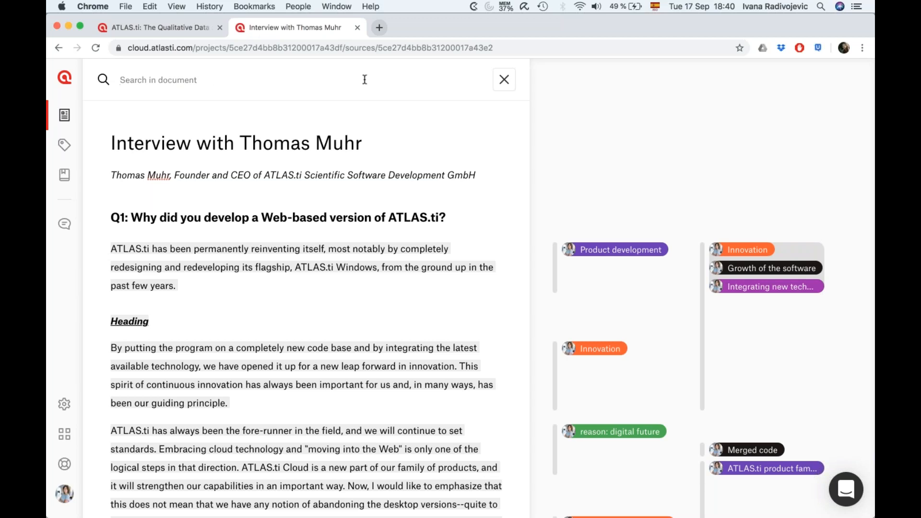
text(research)
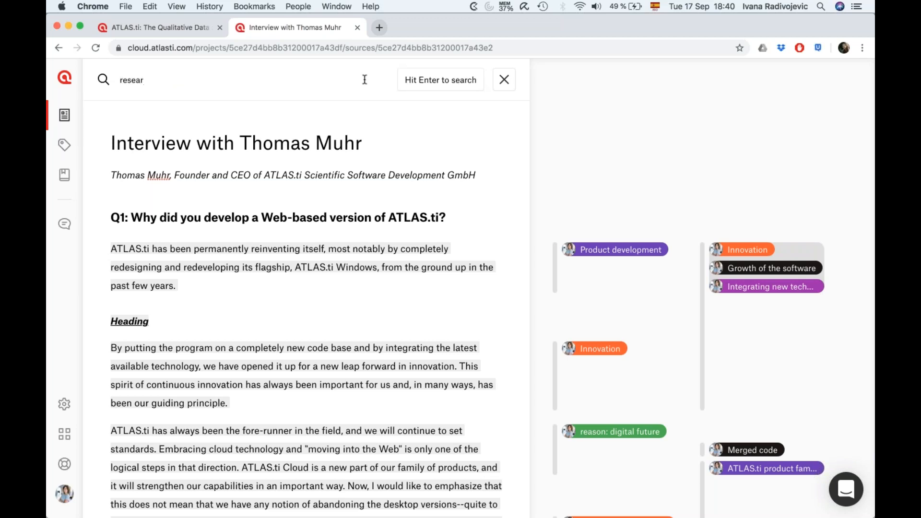
key(Return)
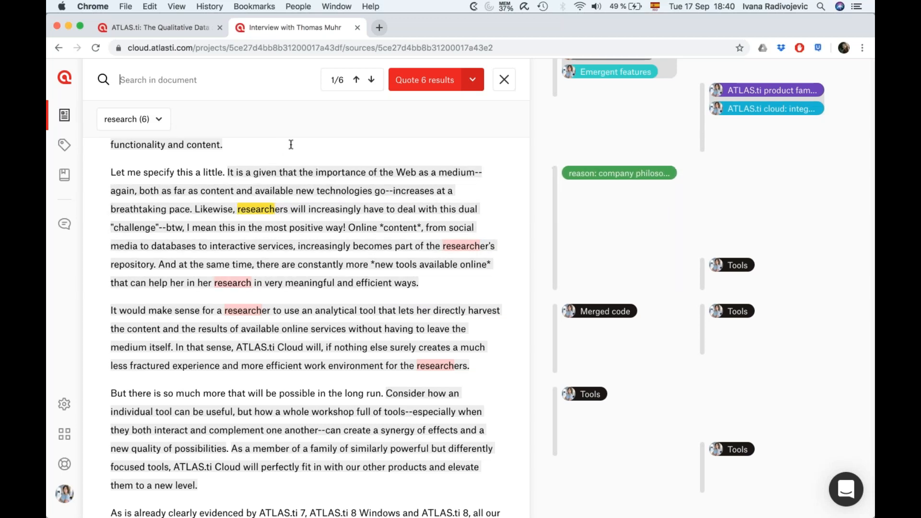
Step: Set the search results to be quoted as whole sentences instead of exact matches
click(476, 84)
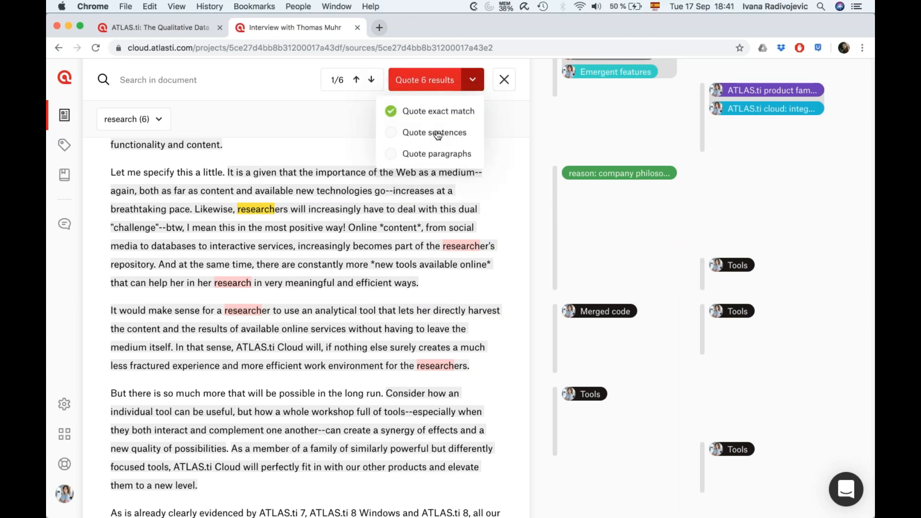
click(420, 138)
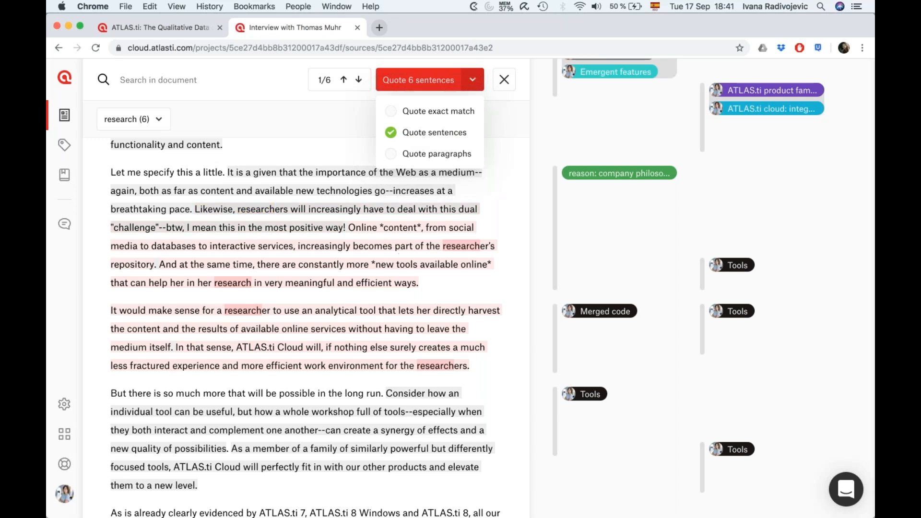
click(295, 122)
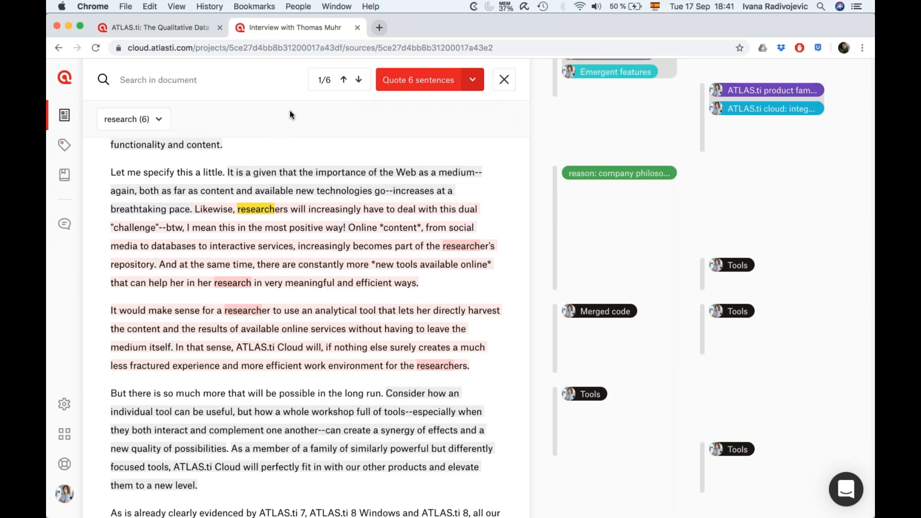
Step: Add the suggested matching terms "search" and "explore" to the "research" search
click(160, 120)
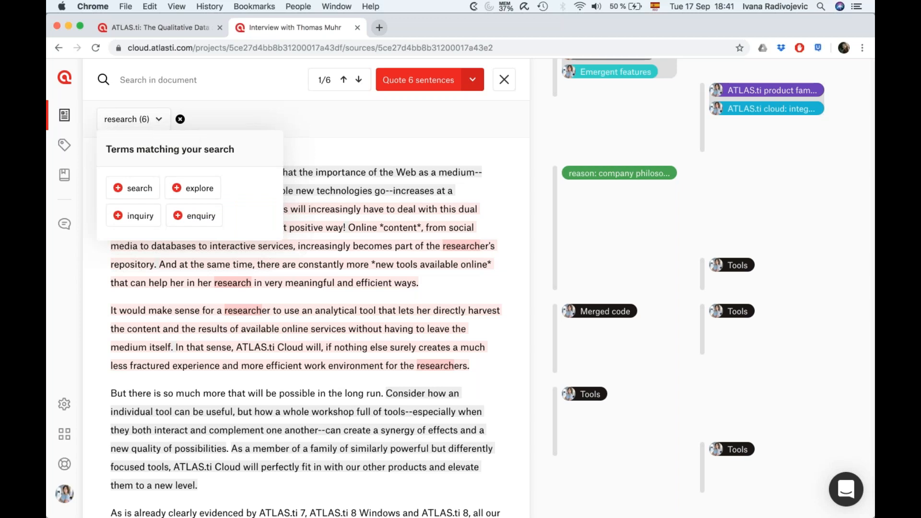
click(134, 195)
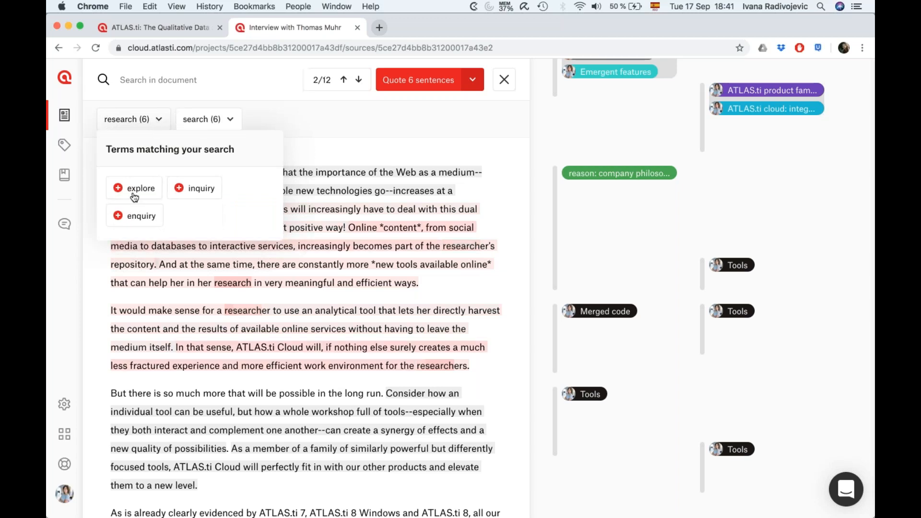
click(153, 192)
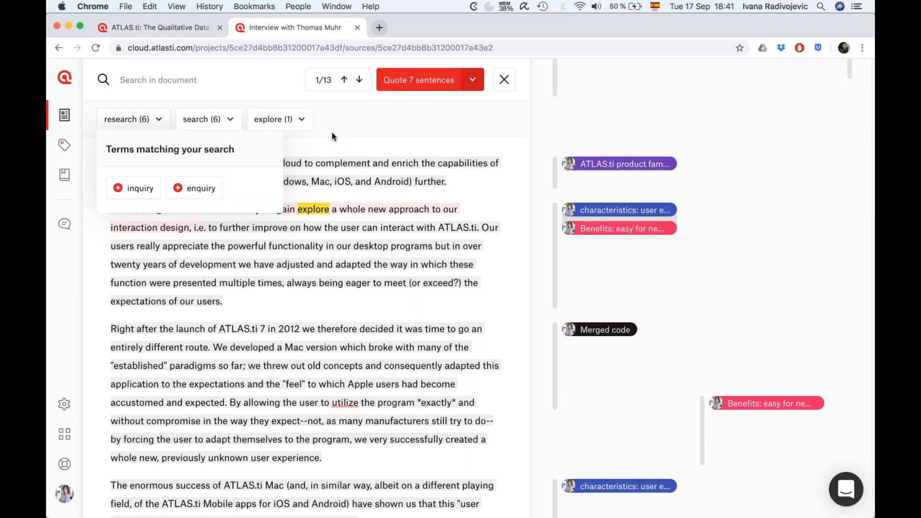
Step: Check the matching terms suggested for "explore" and "search" without adding any
click(301, 123)
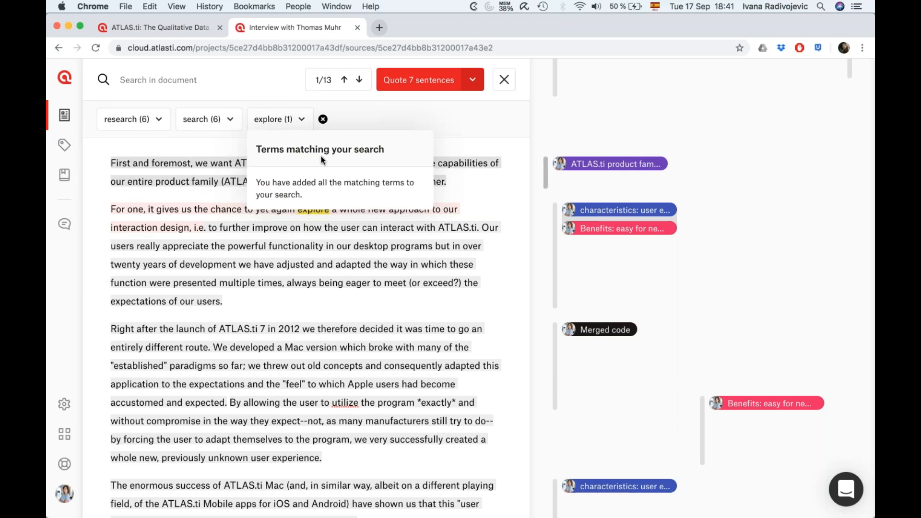
click(227, 126)
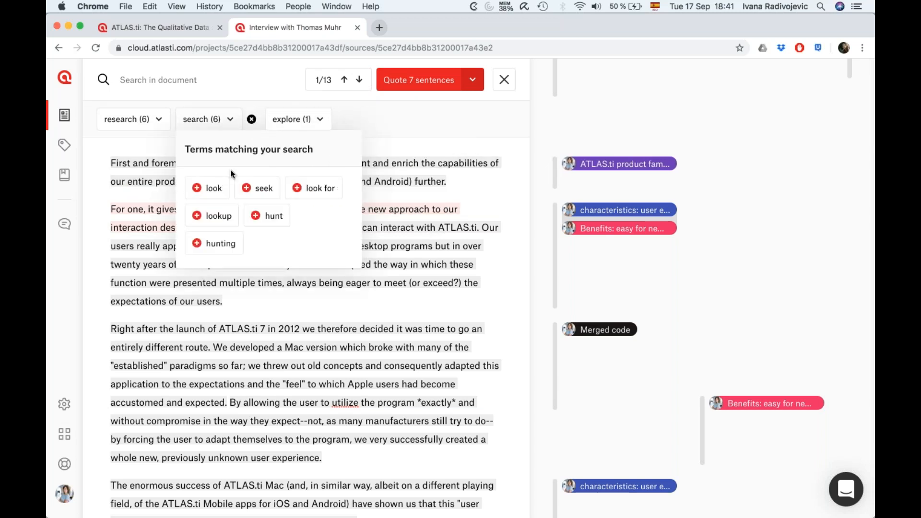
click(352, 124)
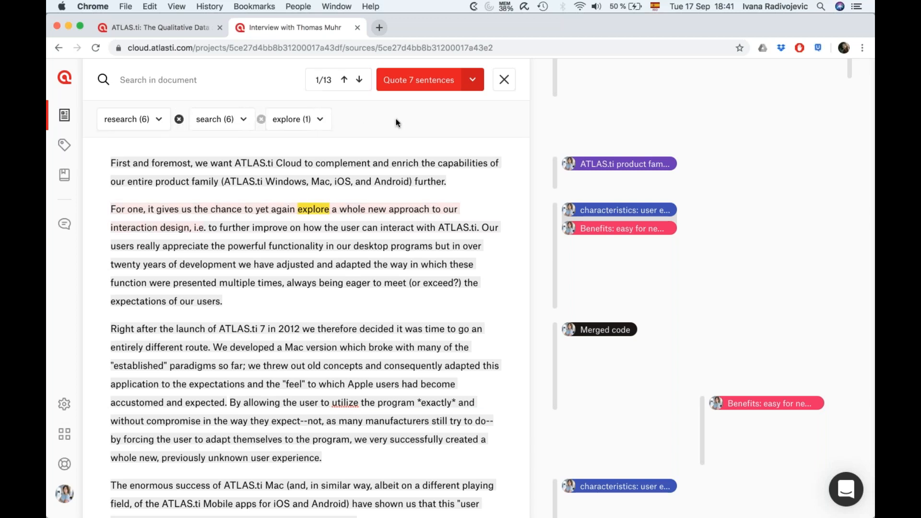
Step: Create quotations from the found sentences with the existing code "Research" and the comment "Results of auto-coding"
click(412, 81)
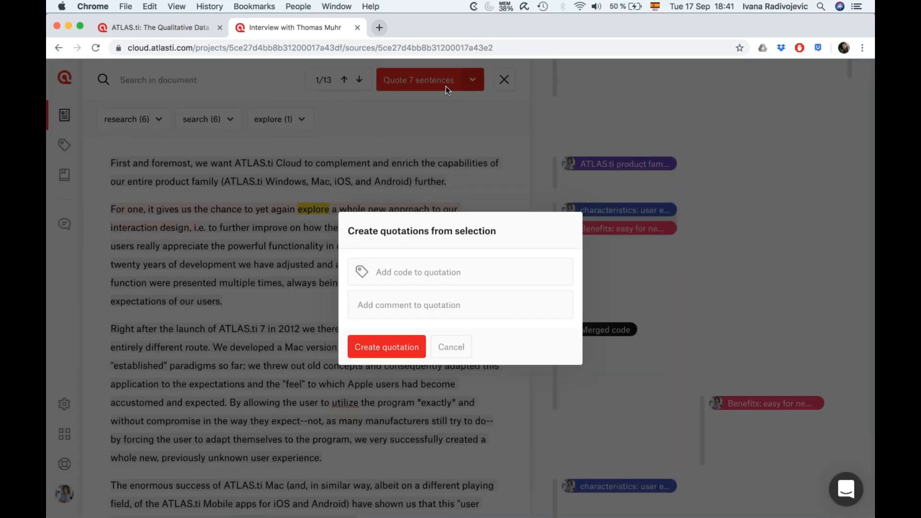
click(403, 272)
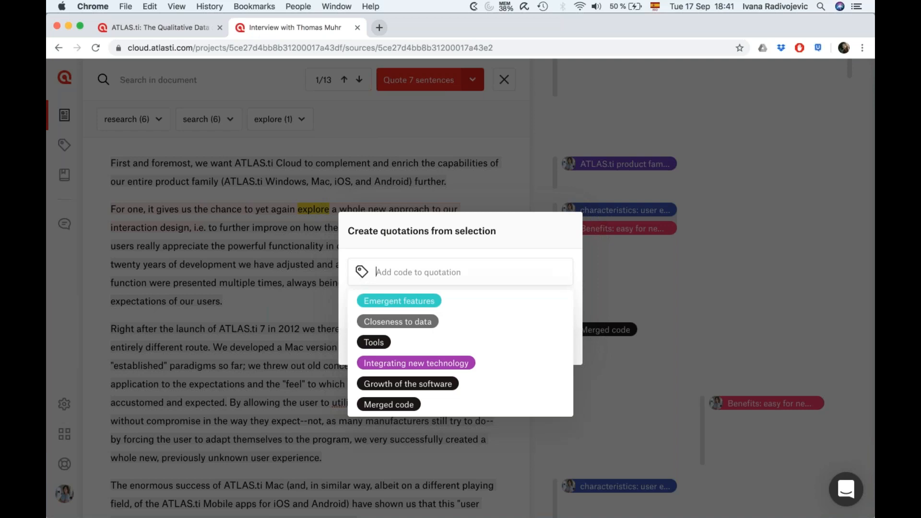
text(Research)
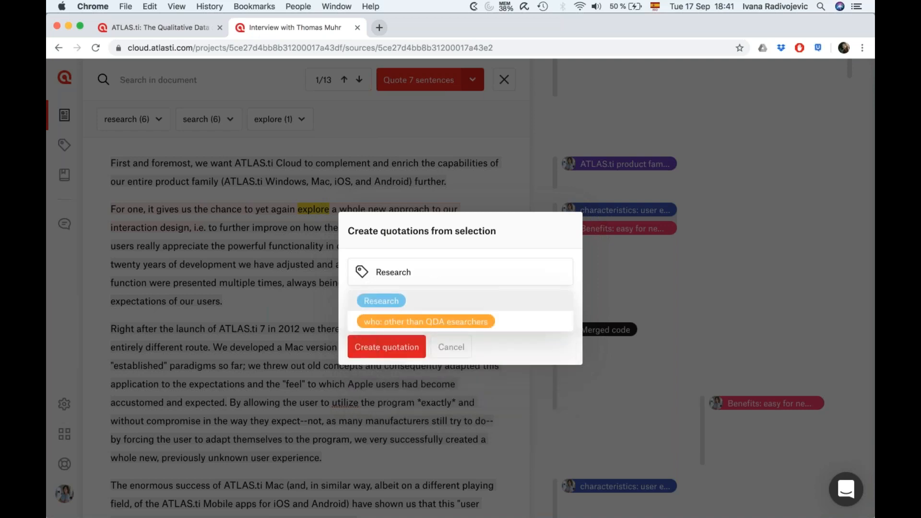
click(391, 307)
click(392, 318)
text(Results of auto-coding)
click(401, 356)
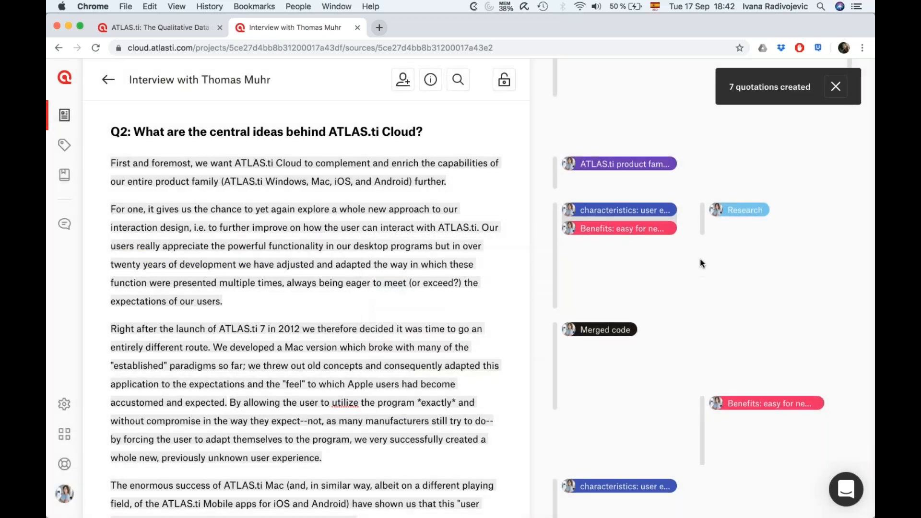
Step: Examine the quotations newly coded with "Research" throughout the interview document and return to its beginning
click(702, 223)
click(658, 308)
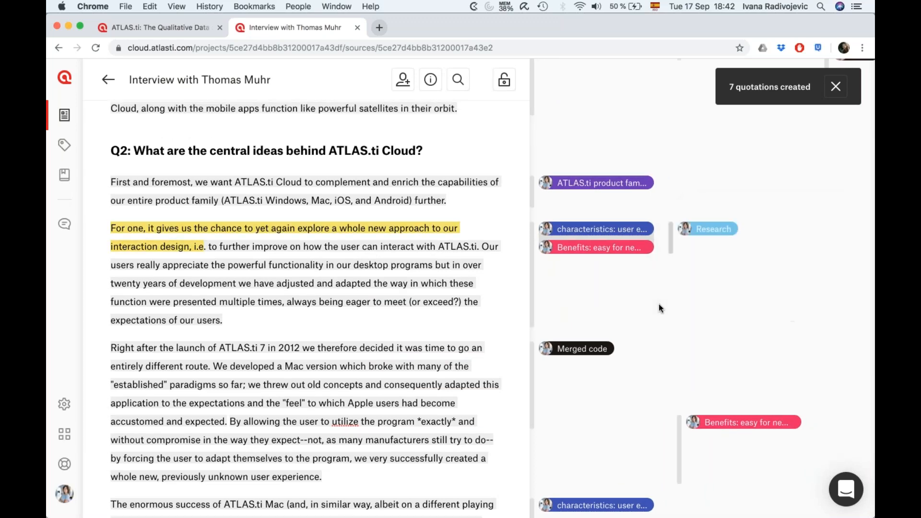
scroll(658, 304, down, 15)
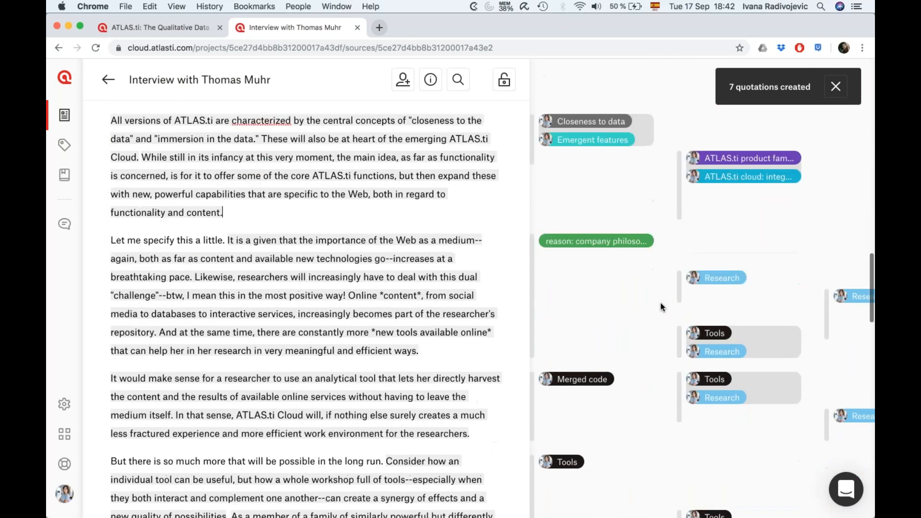
scroll(661, 307, down, 2)
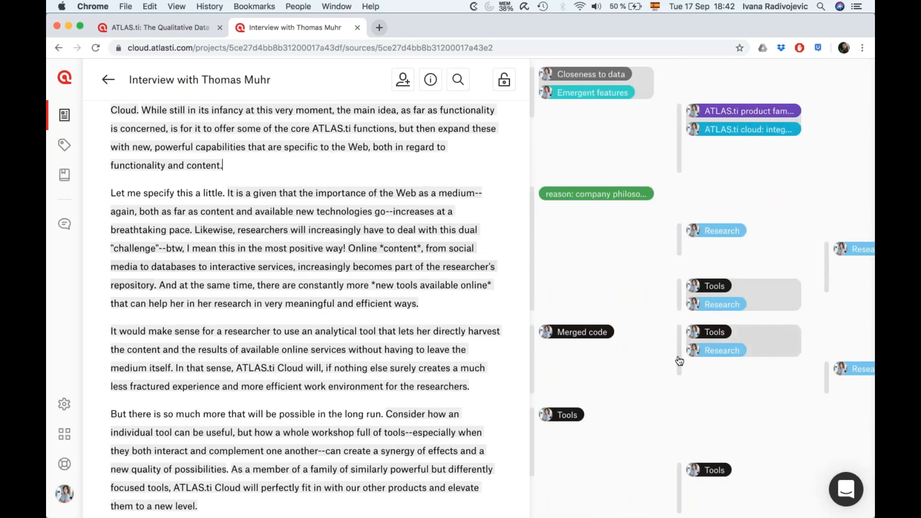
scroll(679, 362, down, 8)
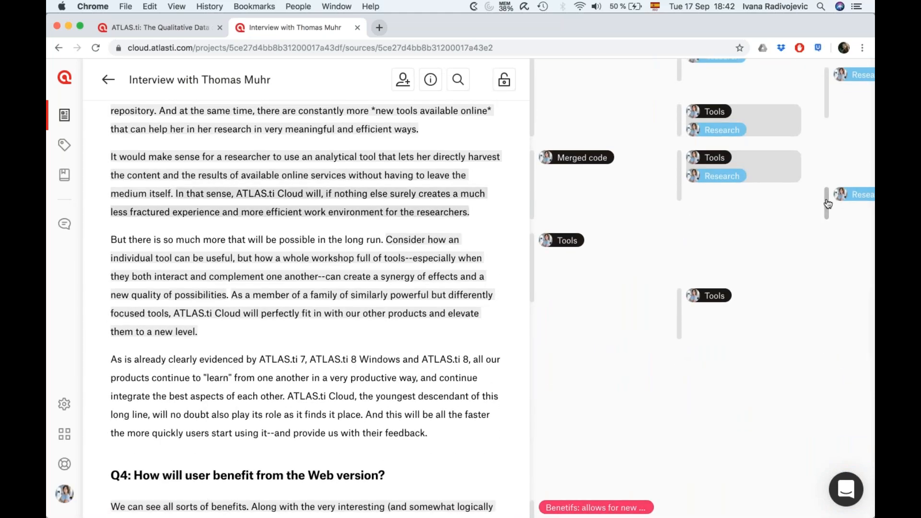
scroll(828, 203, up, 20)
scroll(790, 262, up, 14)
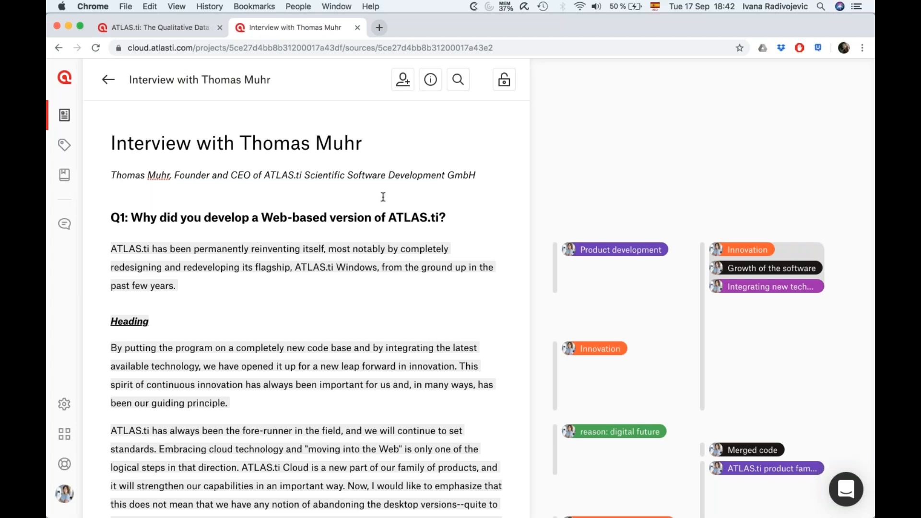
Step: Look at the invitation form for a new project member and close it without sending an invitation
click(403, 82)
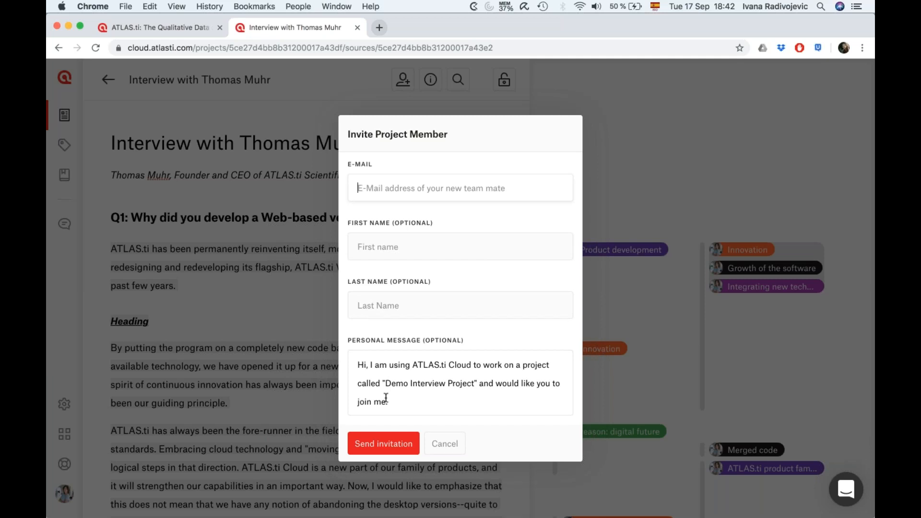
click(438, 443)
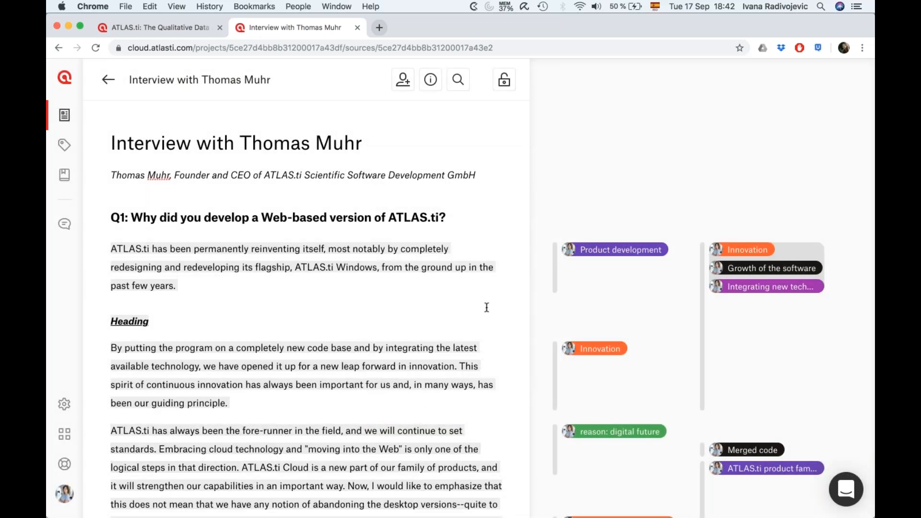
scroll(485, 305, down, 10)
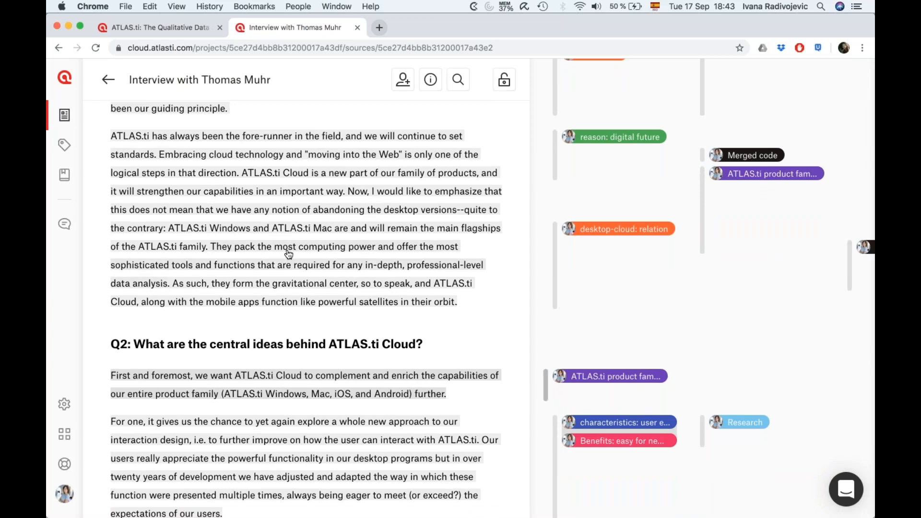
scroll(288, 245, up, 10)
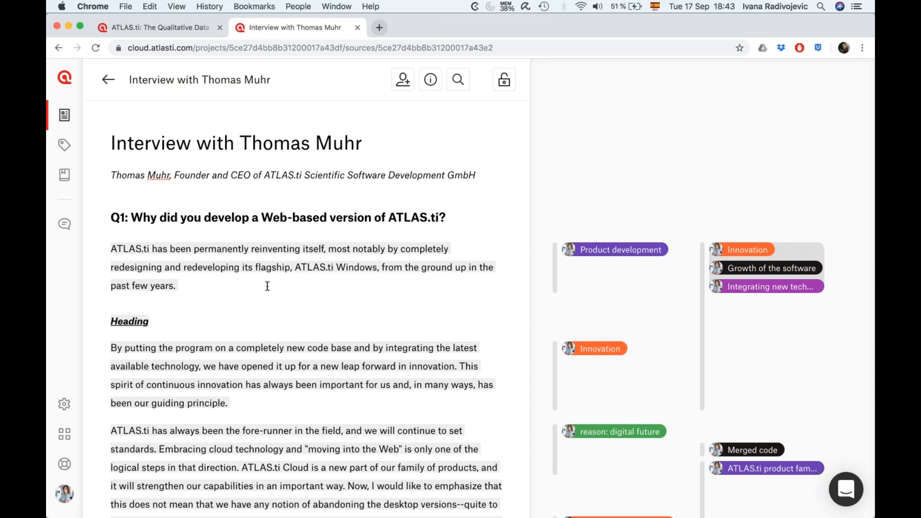
Step: Check who attached the "Innovation" code to the quotation under the first heading of the interview
scroll(267, 286, down, 5)
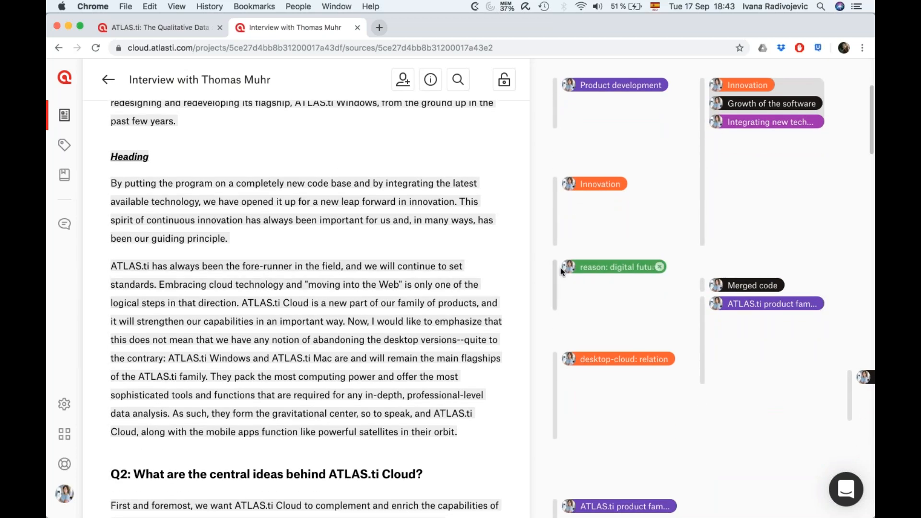
mouse_move(570, 187)
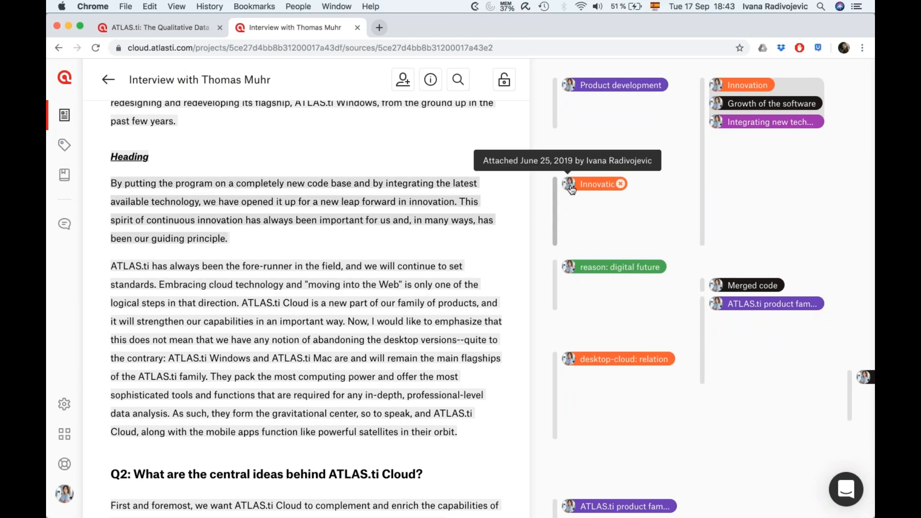
mouse_move(570, 274)
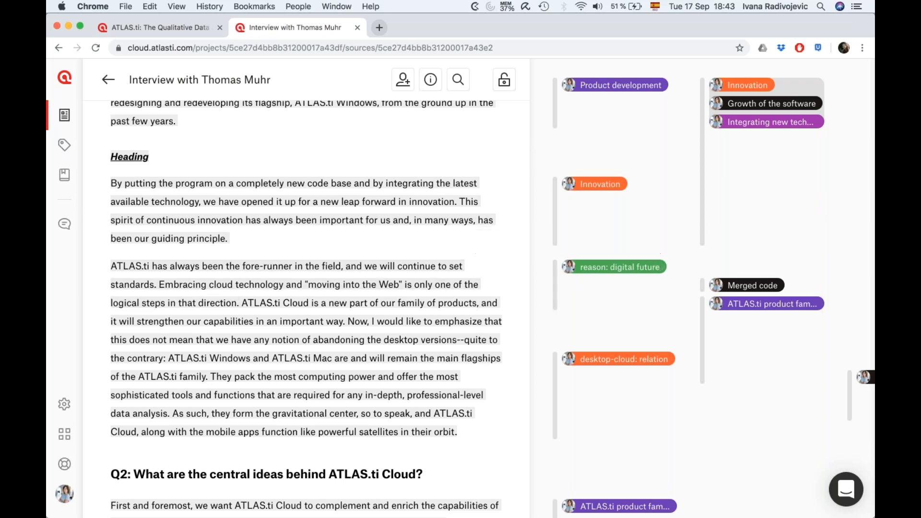
Step: Check the shared projects in the project overview and reopen the self-owned "Demo Interview Project"
click(67, 81)
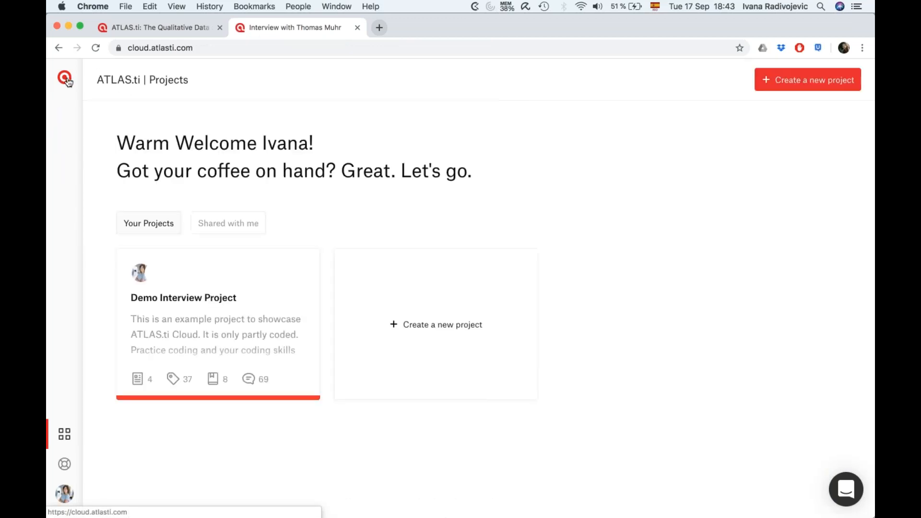
click(221, 229)
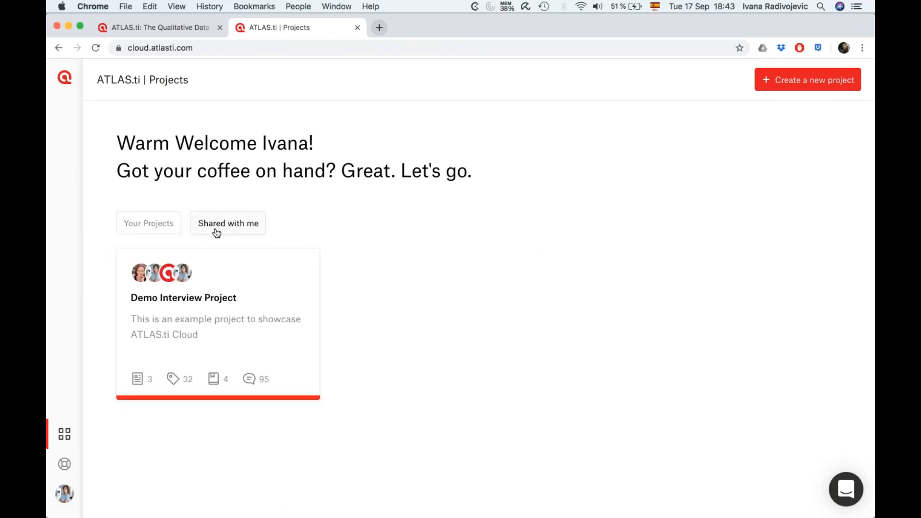
click(146, 230)
click(191, 329)
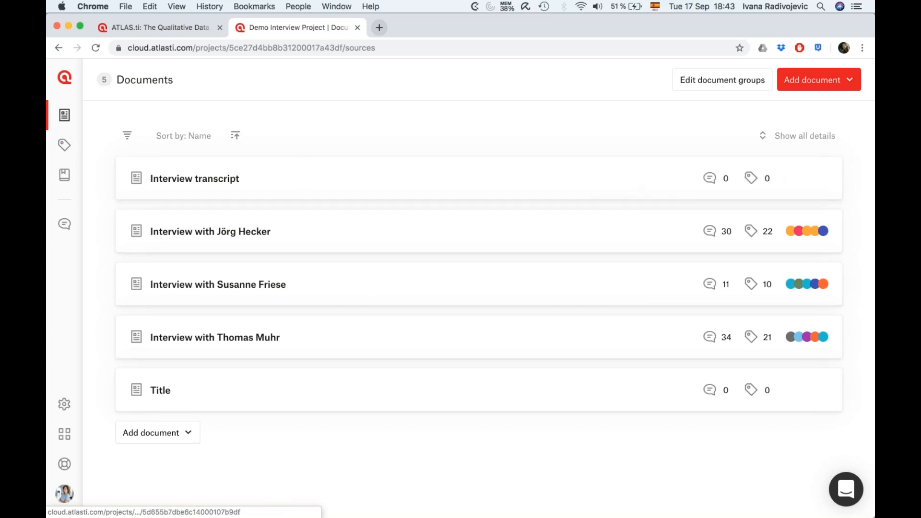
Step: Show the details of all documents and comment "Interview transcript" with "Location, interviewer; full reference (APA style)"
click(790, 137)
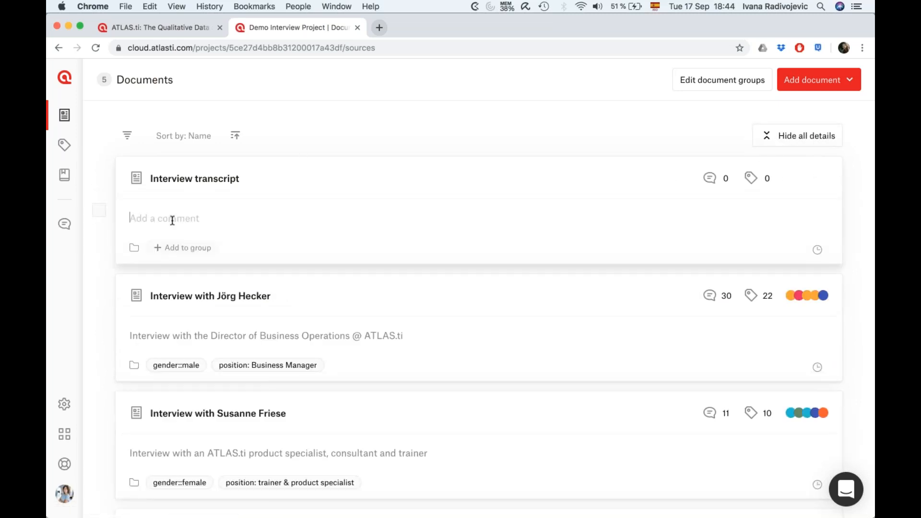
click(198, 218)
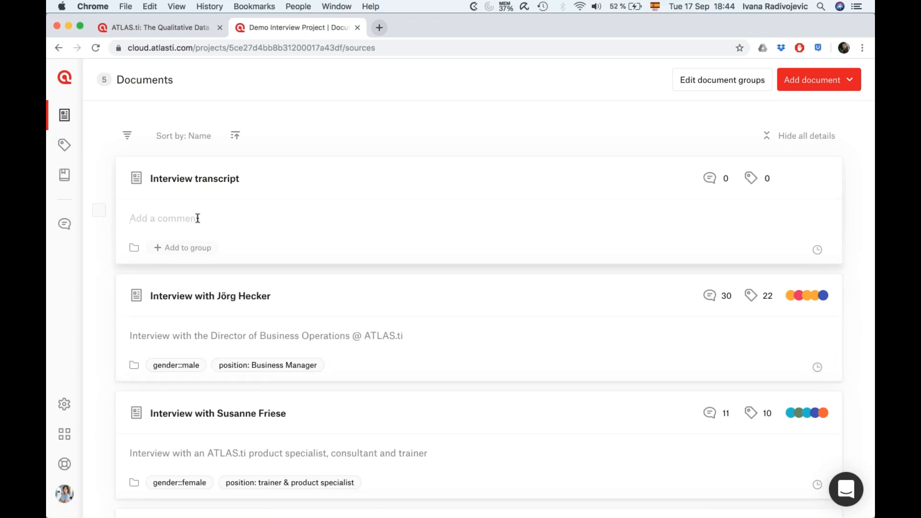
click(130, 335)
shift+click(484, 337)
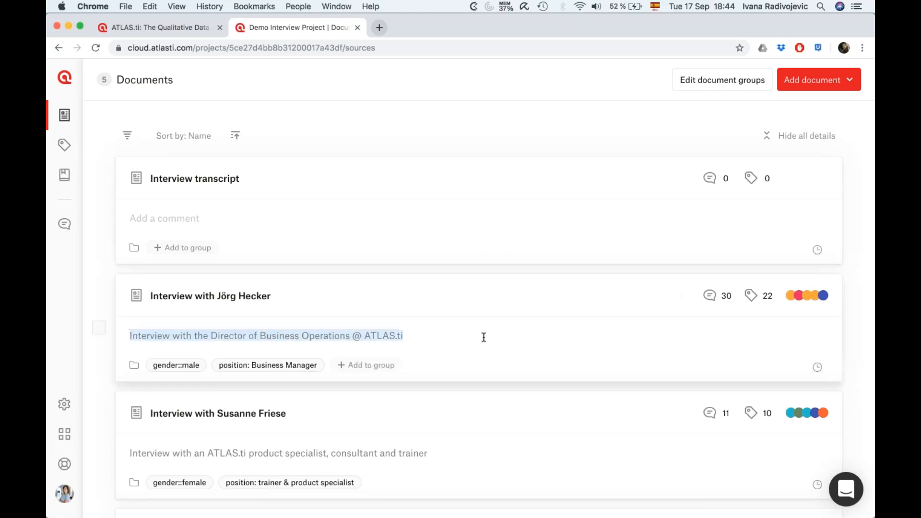
click(207, 225)
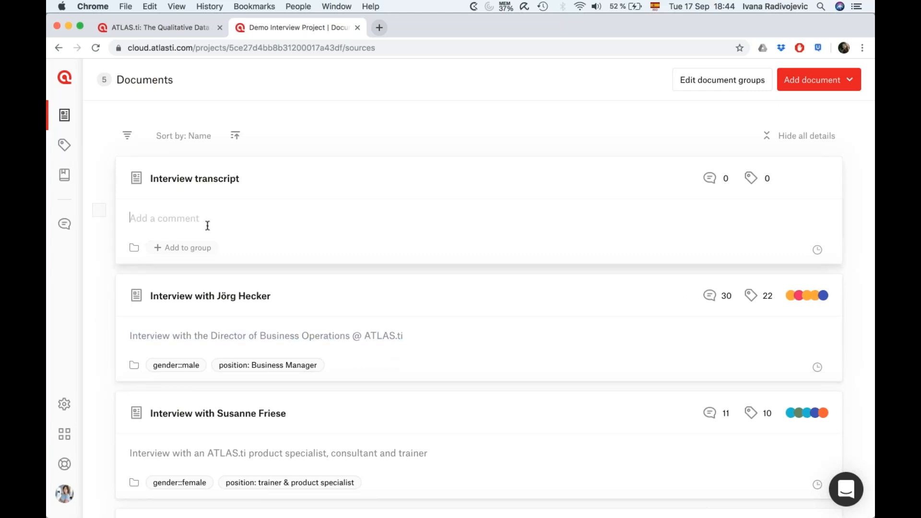
text(Location, interviewer)
text(; full reference)
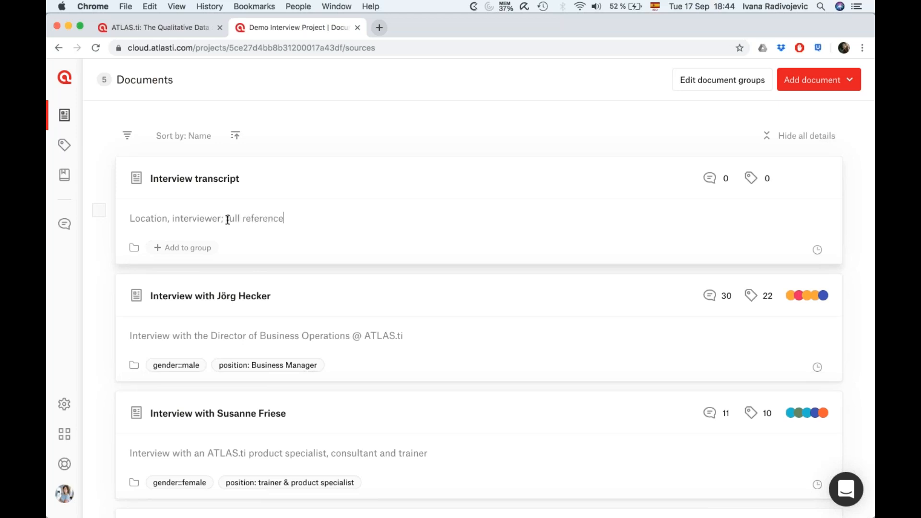
text( (APA style))
drag(288, 218, 334, 219)
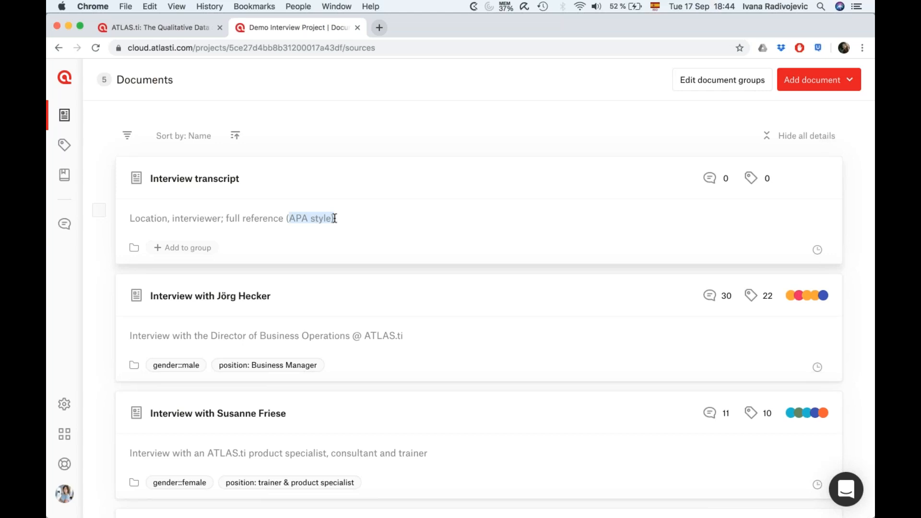
Step: Review the groups assigned to the other interviews and add "Interview transcript" to a new document group "Primary data"
scroll(171, 232, down, 1)
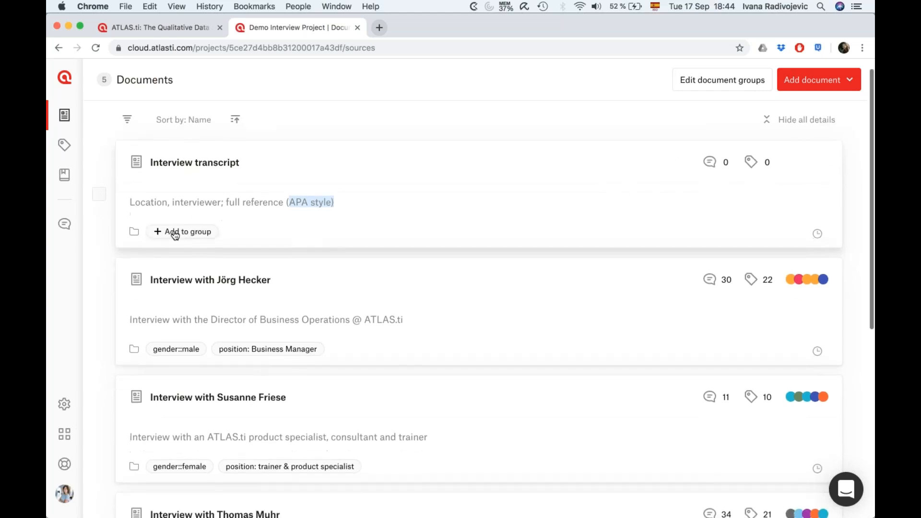
scroll(193, 233, down, 1)
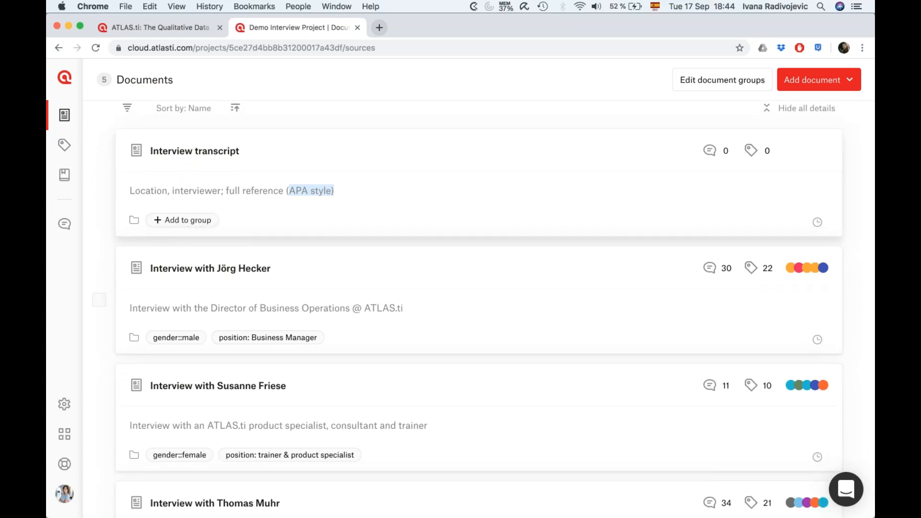
scroll(175, 249, down, 5)
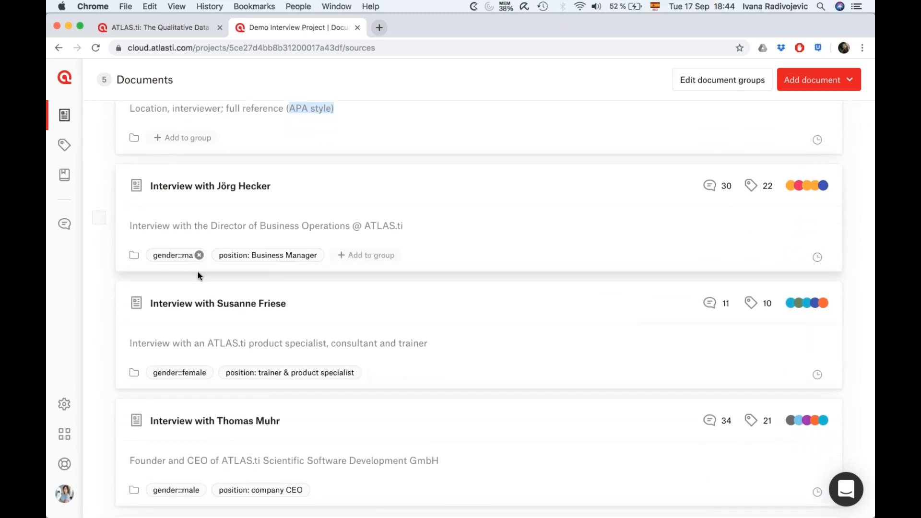
scroll(195, 378, down, 5)
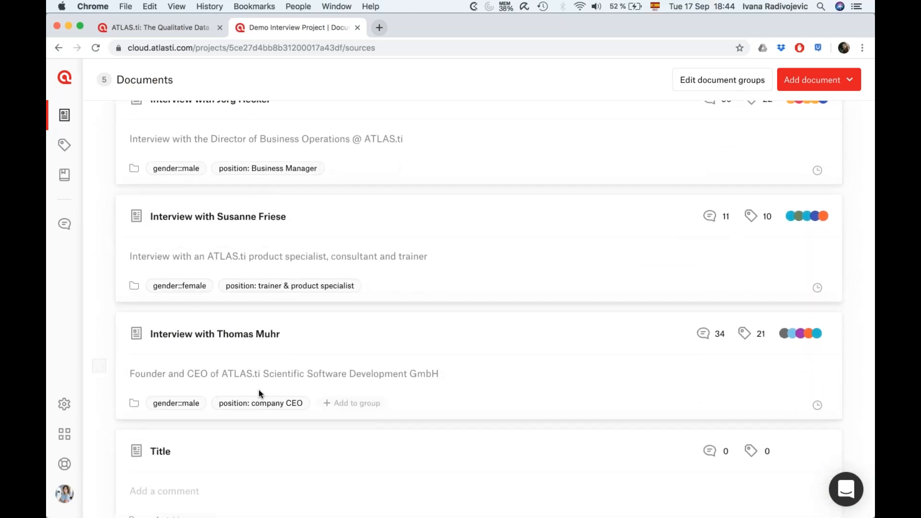
scroll(267, 278, up, 6)
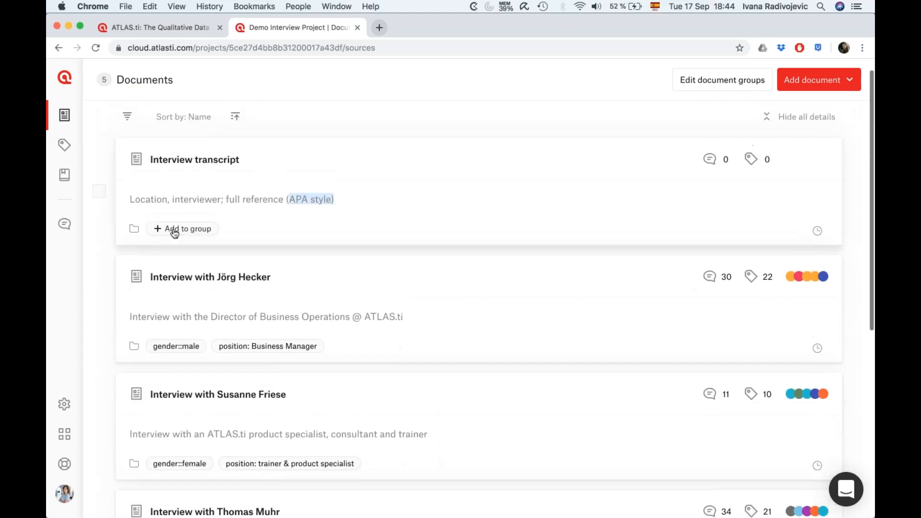
click(174, 228)
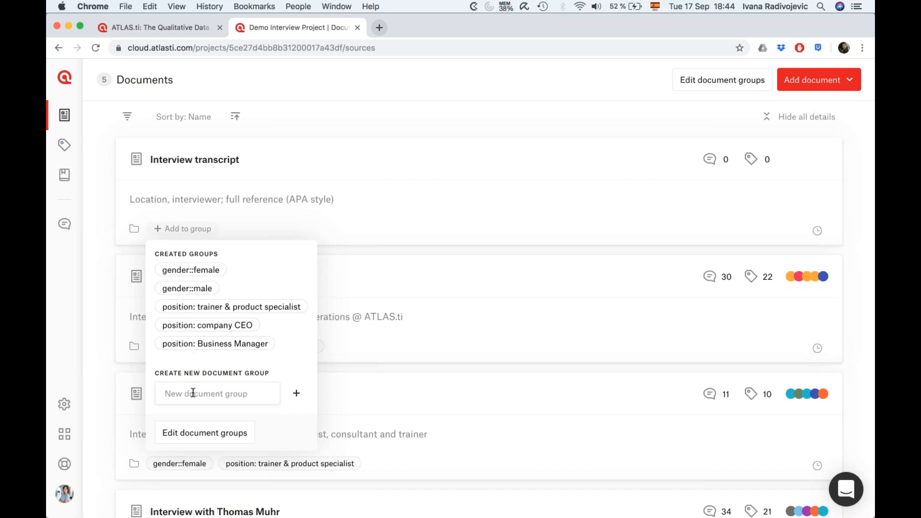
text(Primary data)
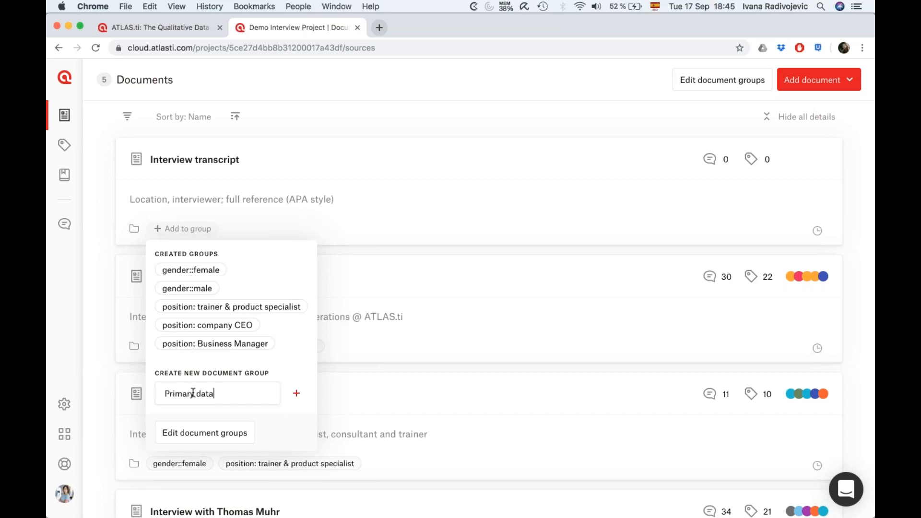
click(297, 395)
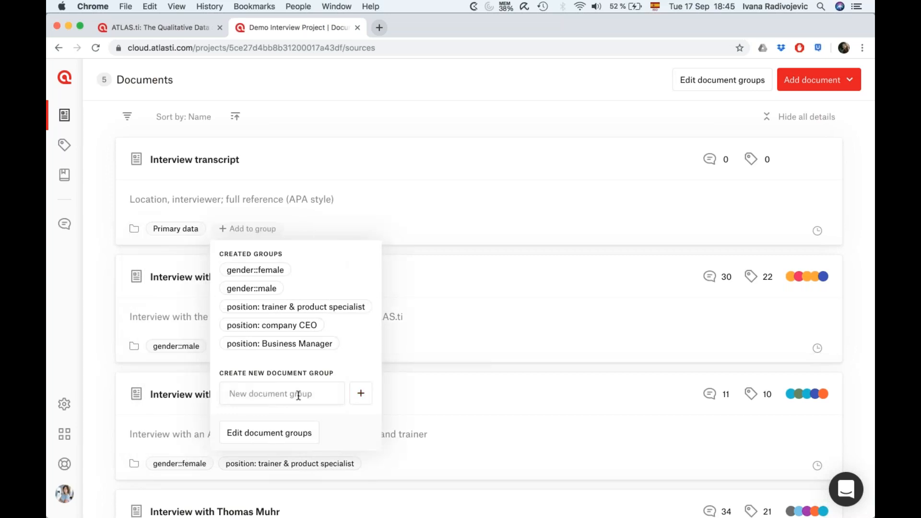
click(433, 215)
Step: Add the interview with the Director of Business Operations to a new document group "Secondary data" and return to the document list
click(354, 347)
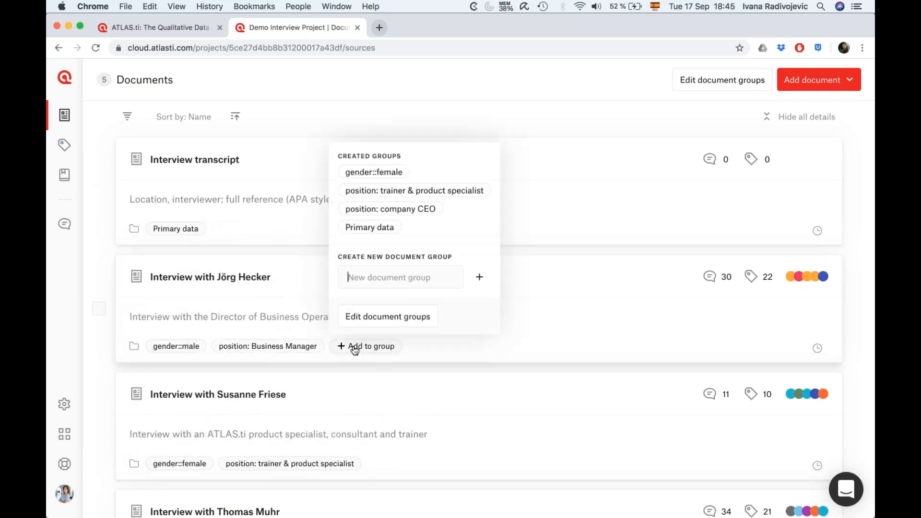
text(Secondary data)
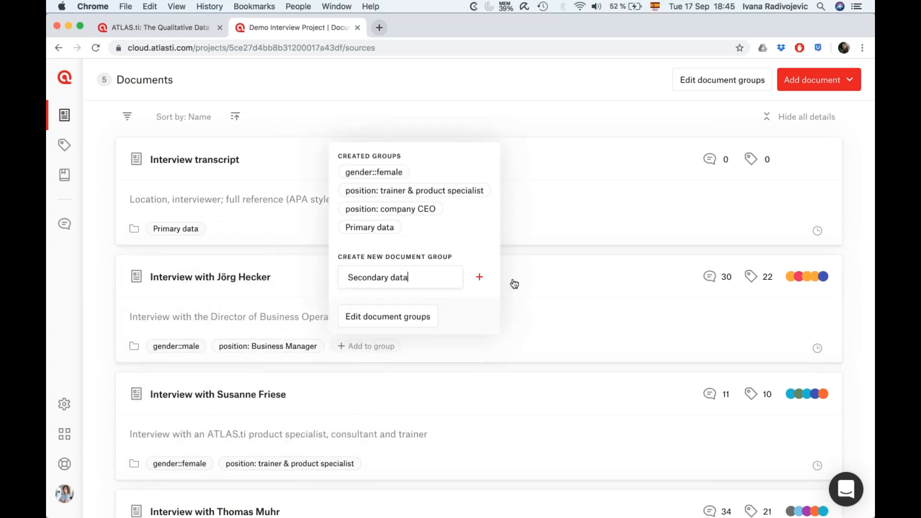
click(479, 278)
click(329, 325)
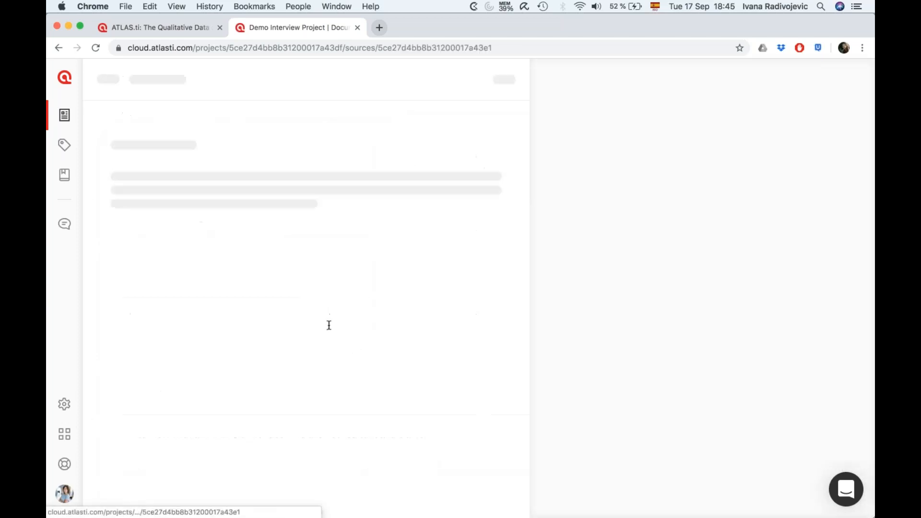
click(65, 115)
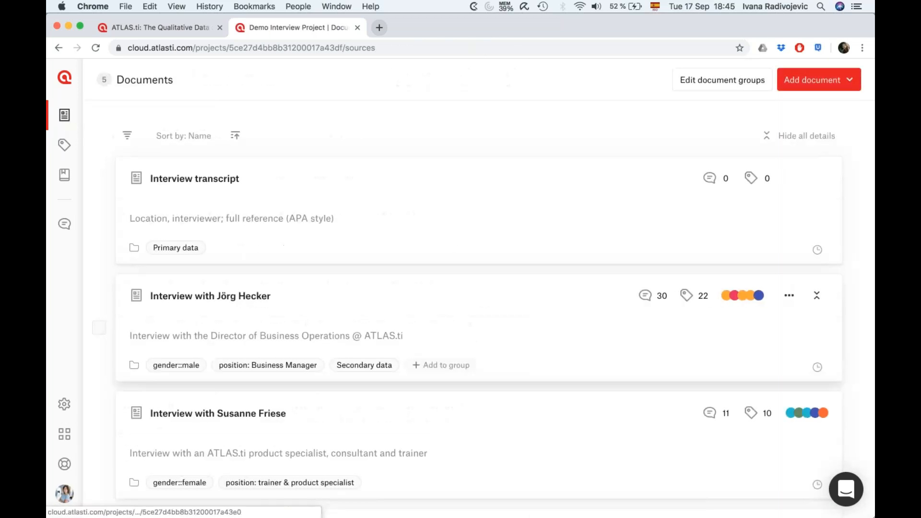
Step: Review the groups assigned to the documents and check which sorting criteria are available for the list
scroll(323, 312, down, 1)
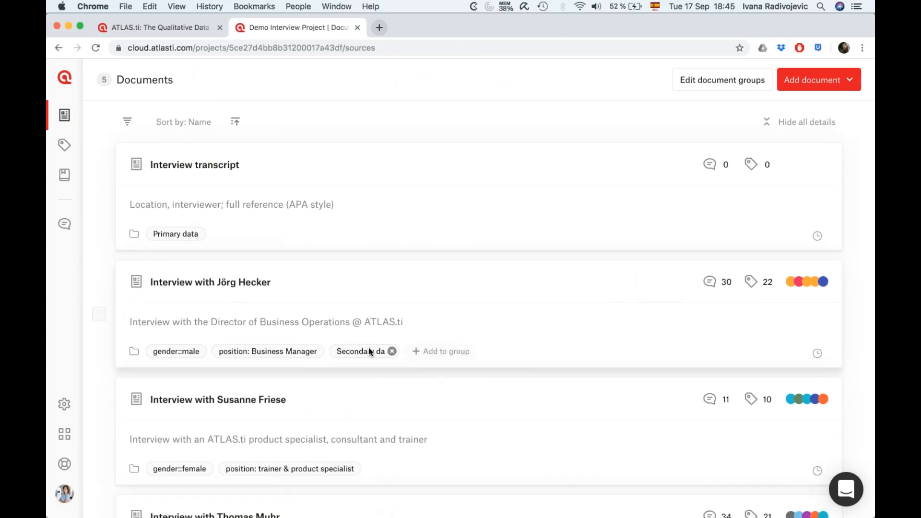
scroll(338, 244, up, 1)
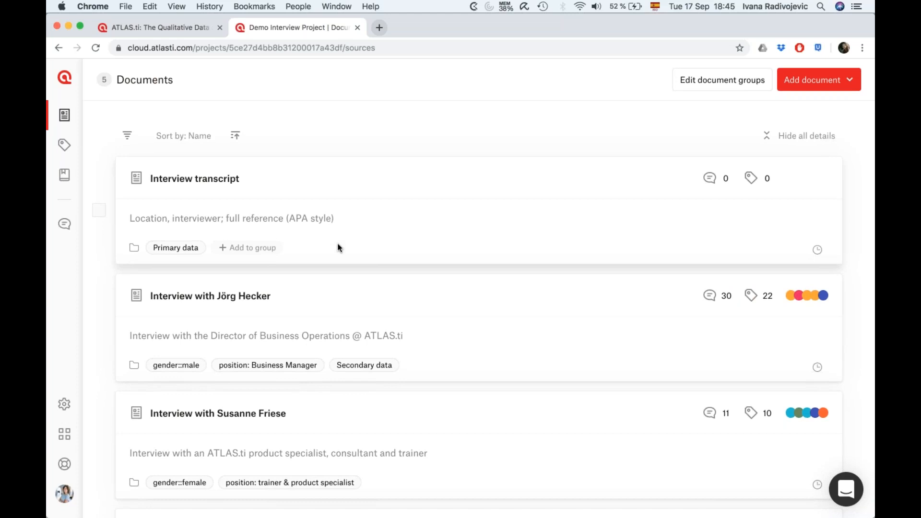
scroll(337, 243, down, 4)
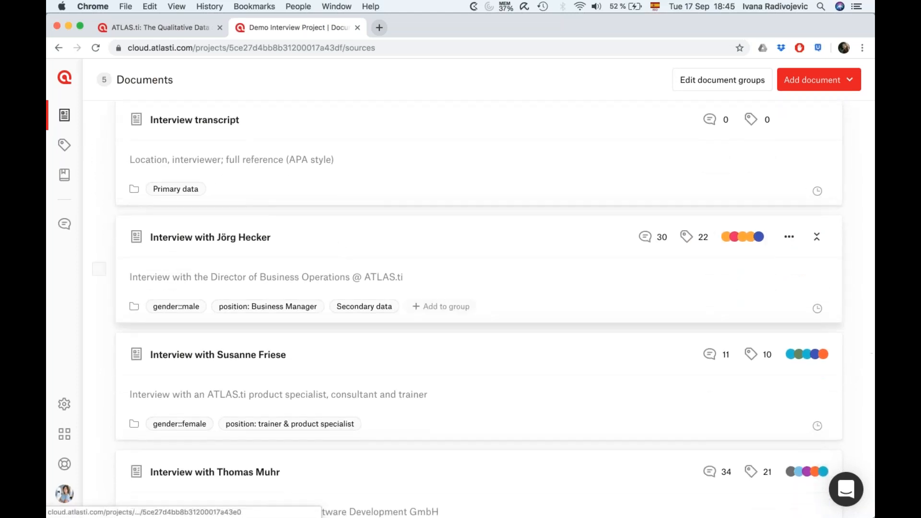
scroll(338, 243, up, 4)
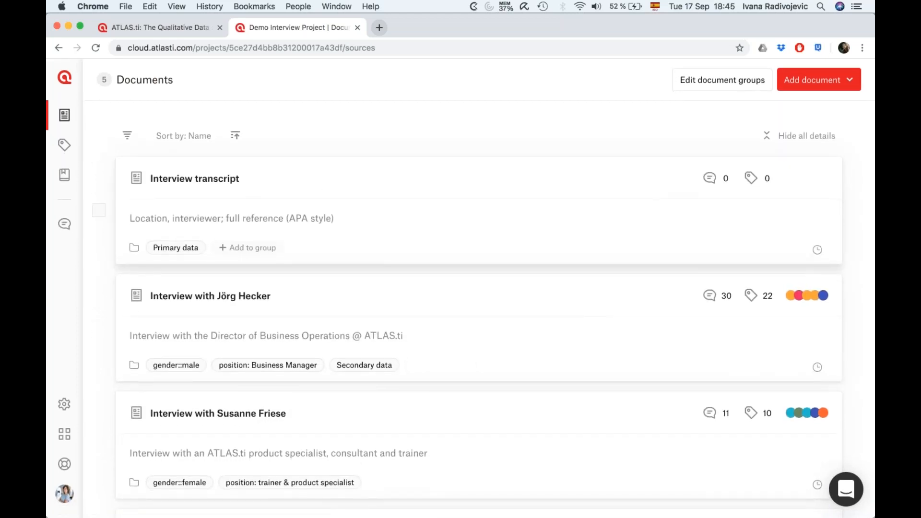
click(200, 139)
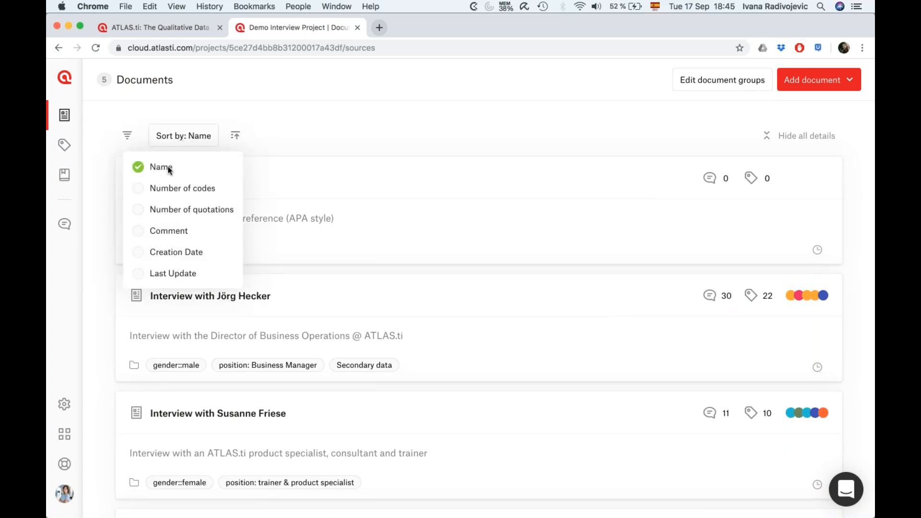
click(127, 135)
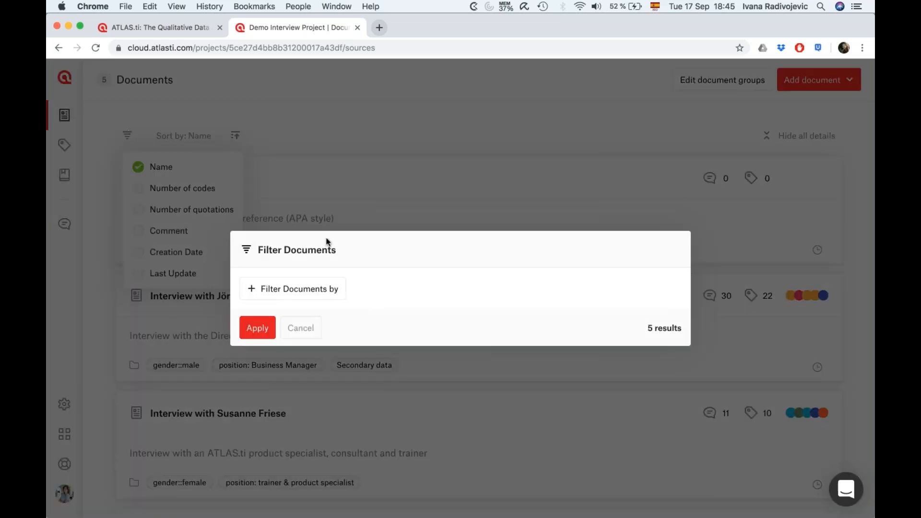
click(308, 337)
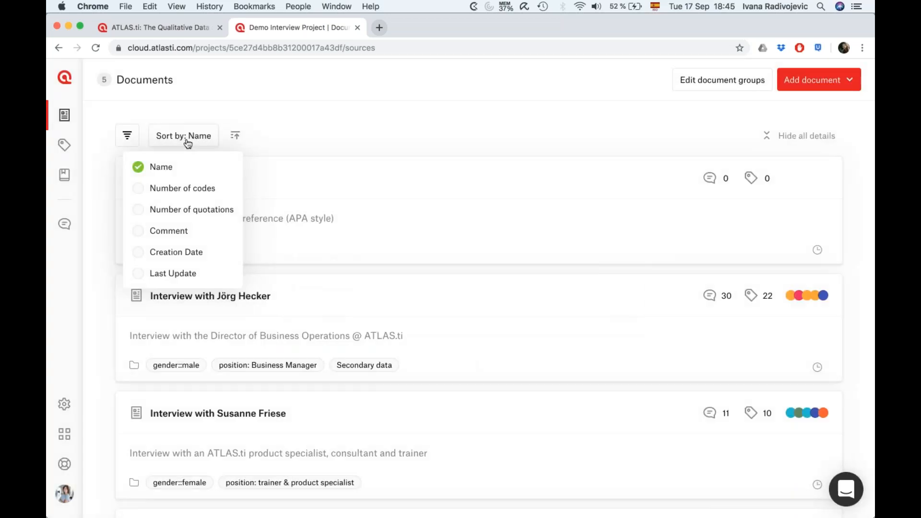
Step: Set up a document filter rule for documents whose document group has any of "gender::male"
click(128, 136)
click(319, 283)
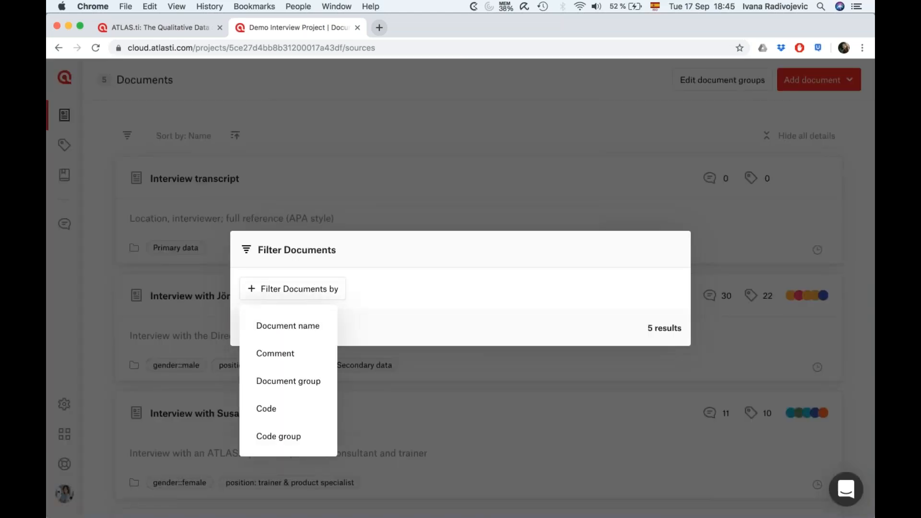
click(288, 388)
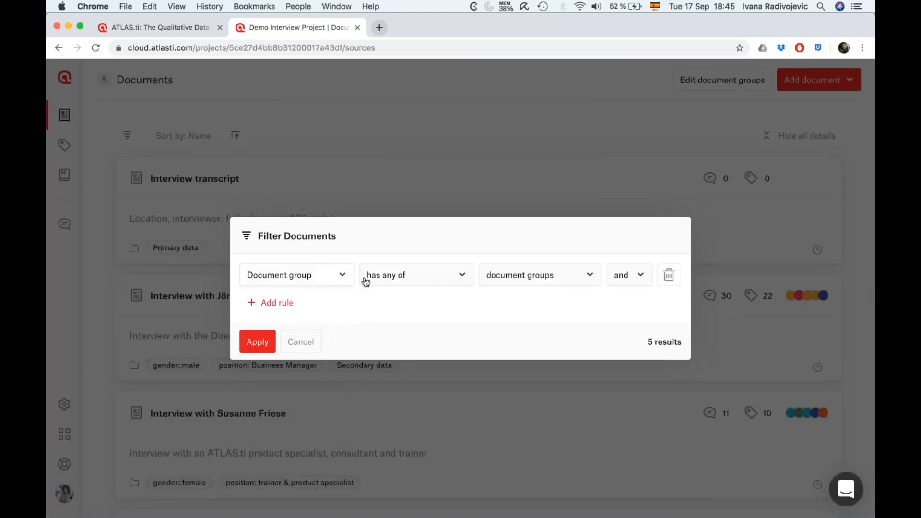
click(423, 278)
click(499, 281)
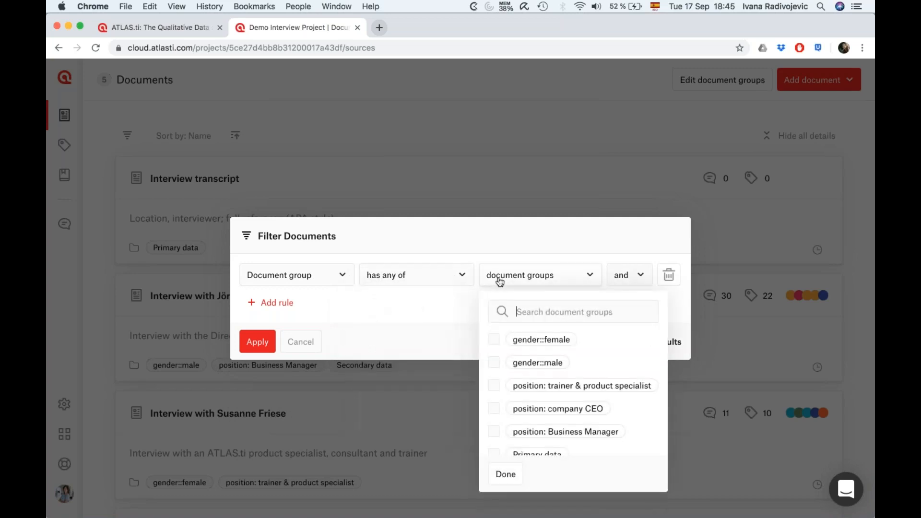
click(495, 361)
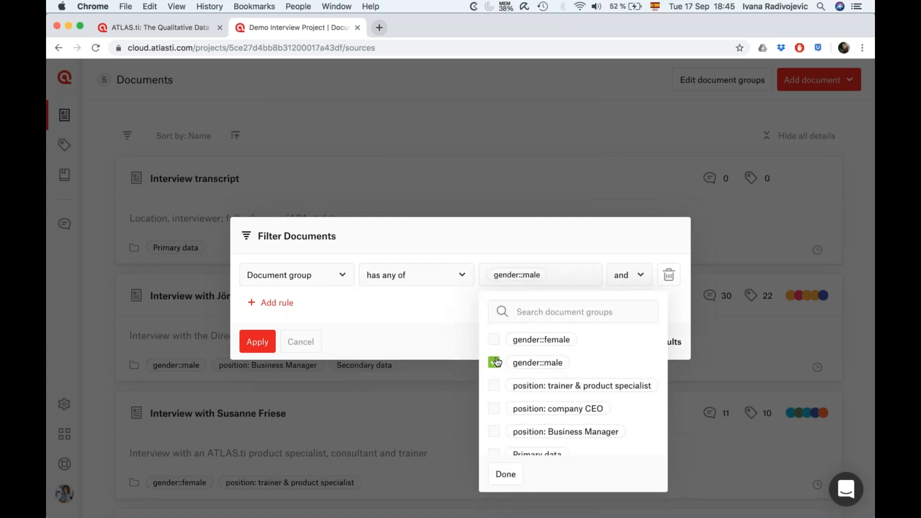
click(419, 326)
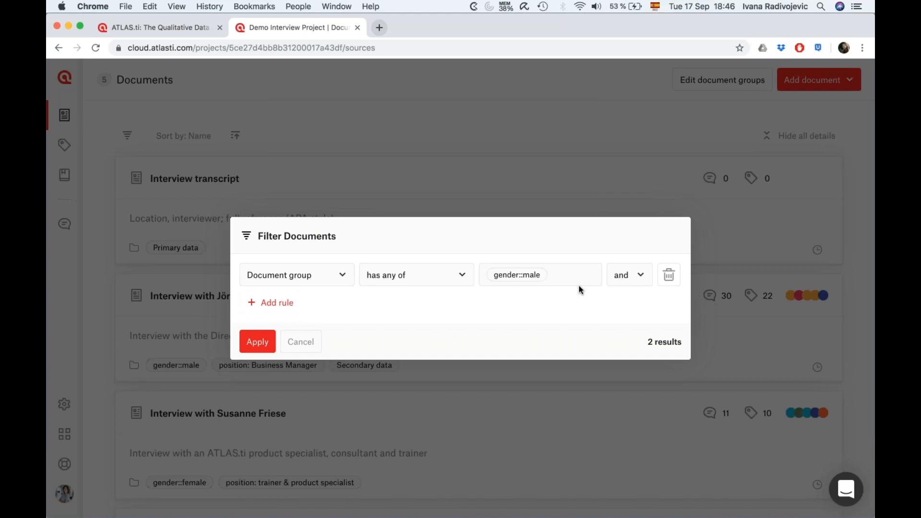
Step: Try a second filter rule based on document group, look through the selectable groups, and remove that rule
click(278, 306)
click(290, 393)
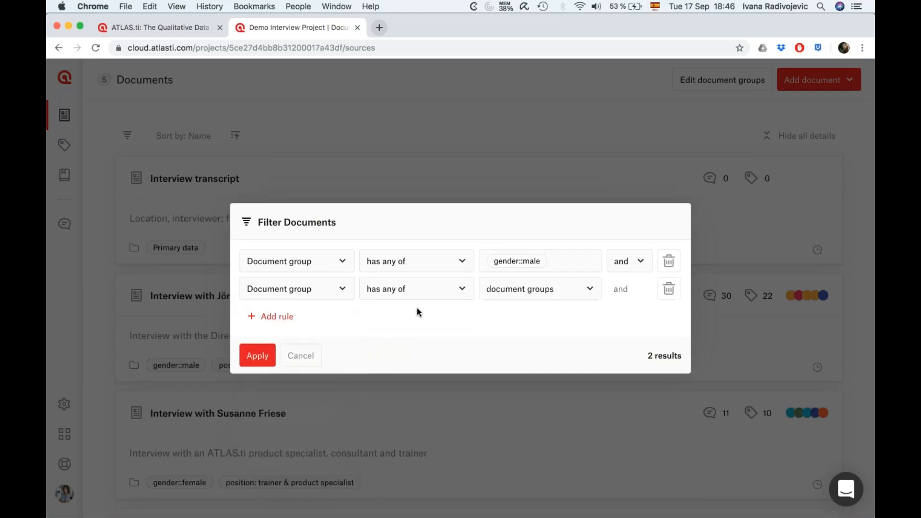
click(506, 289)
scroll(534, 434, down, 1)
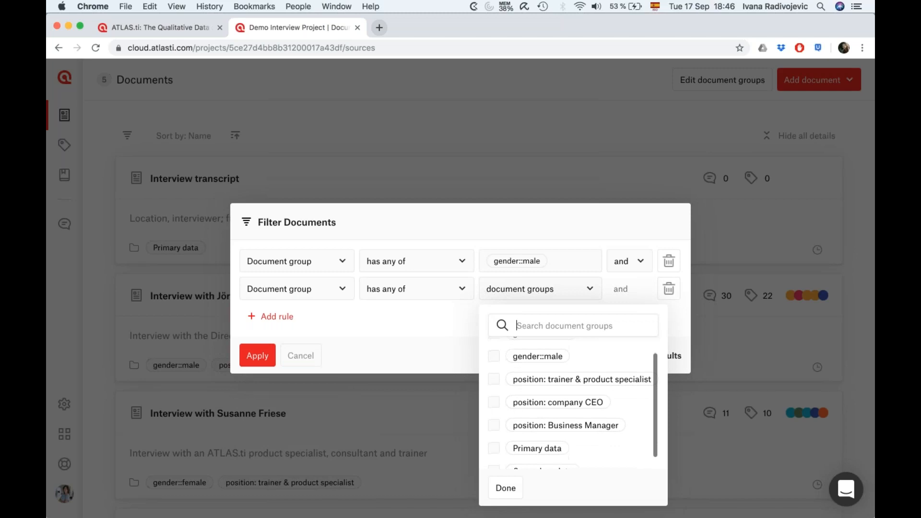
click(431, 340)
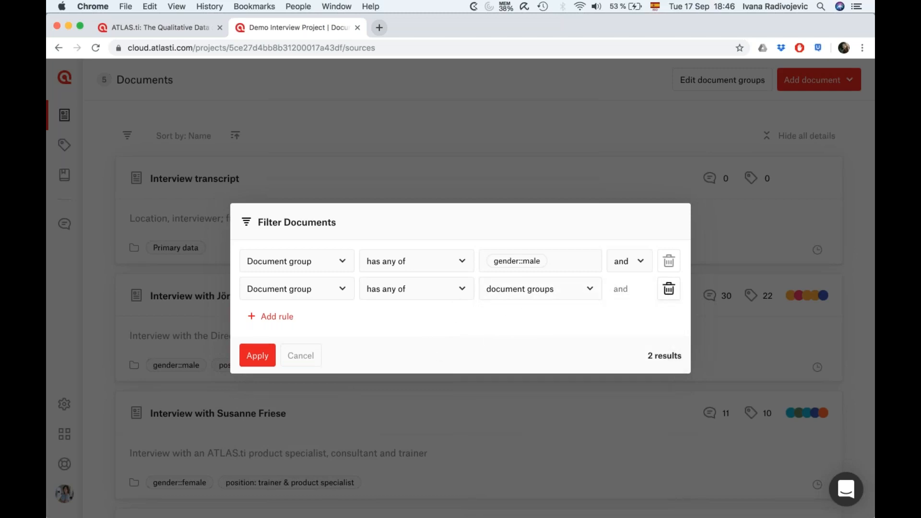
click(668, 288)
Step: Apply the "gender::male" filter and sort the filtered documents by number of codes
click(256, 339)
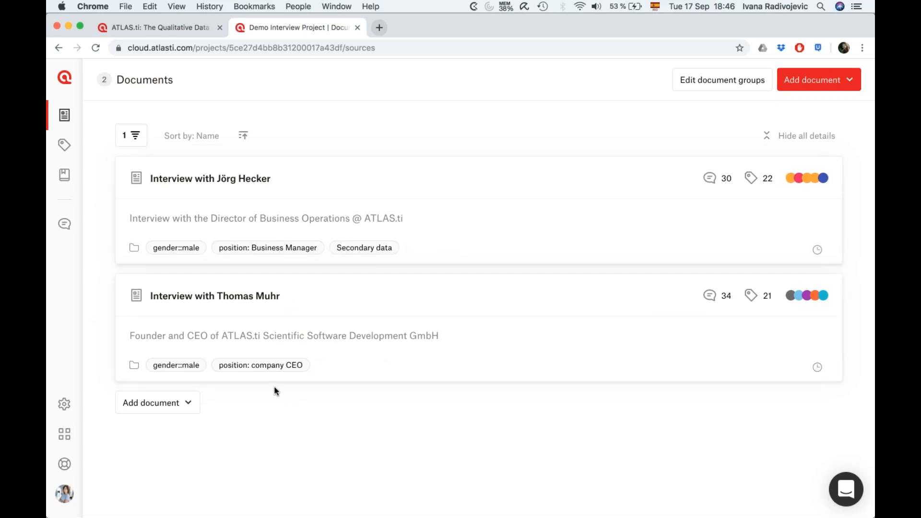
click(194, 137)
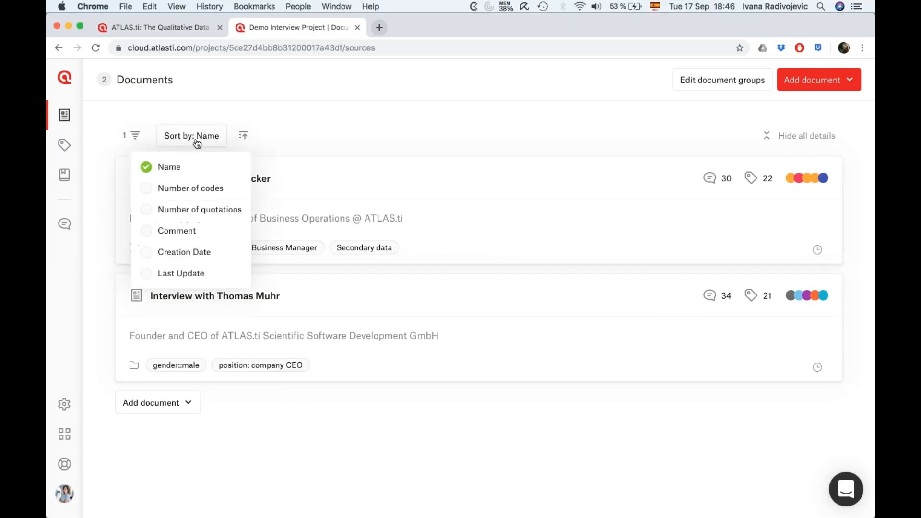
click(200, 197)
click(232, 135)
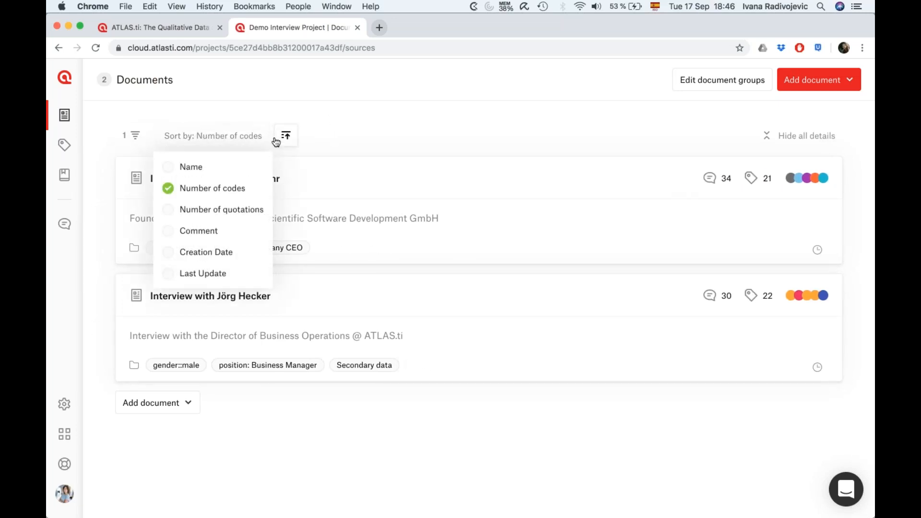
click(224, 135)
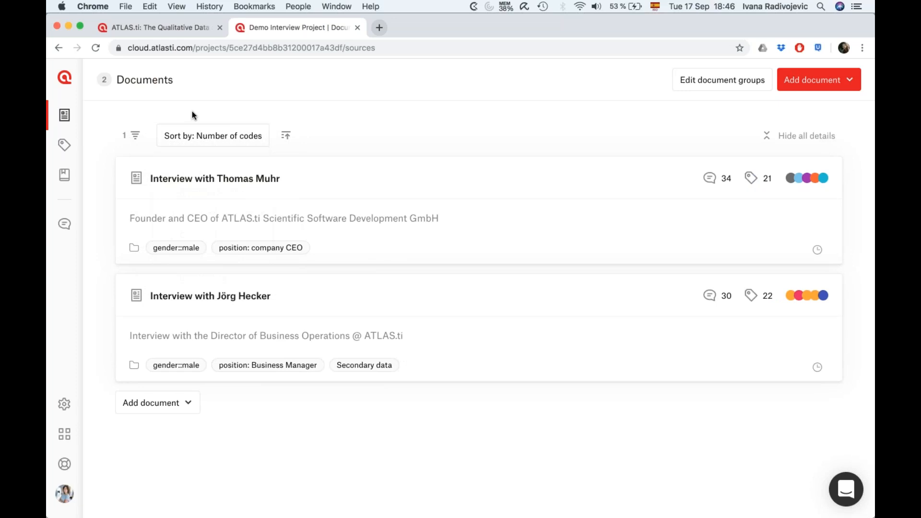
Step: Go to the project's codes, look through the list, and show the details of all codes
click(65, 149)
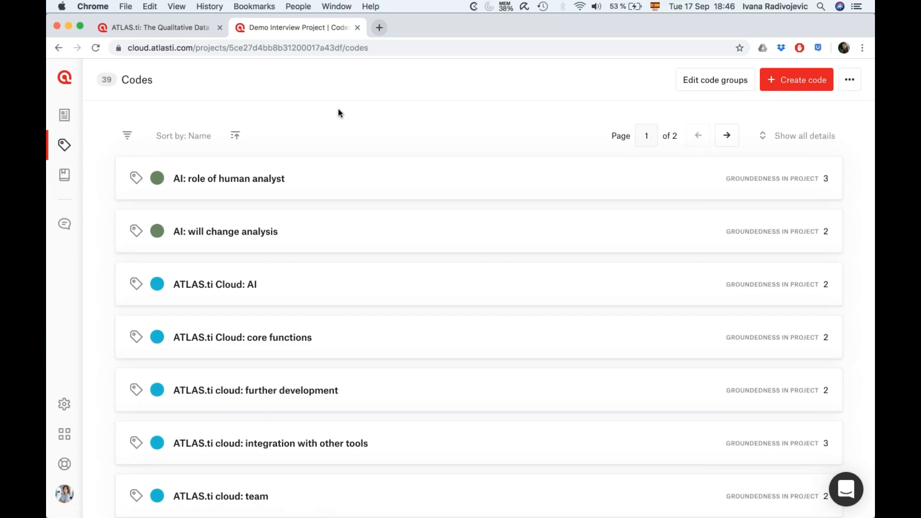
scroll(344, 221, down, 10)
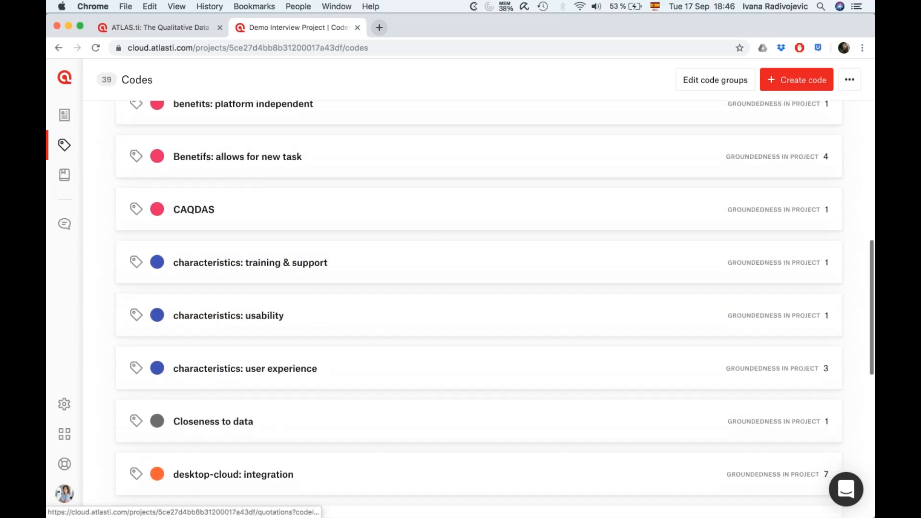
scroll(480, 288, up, 10)
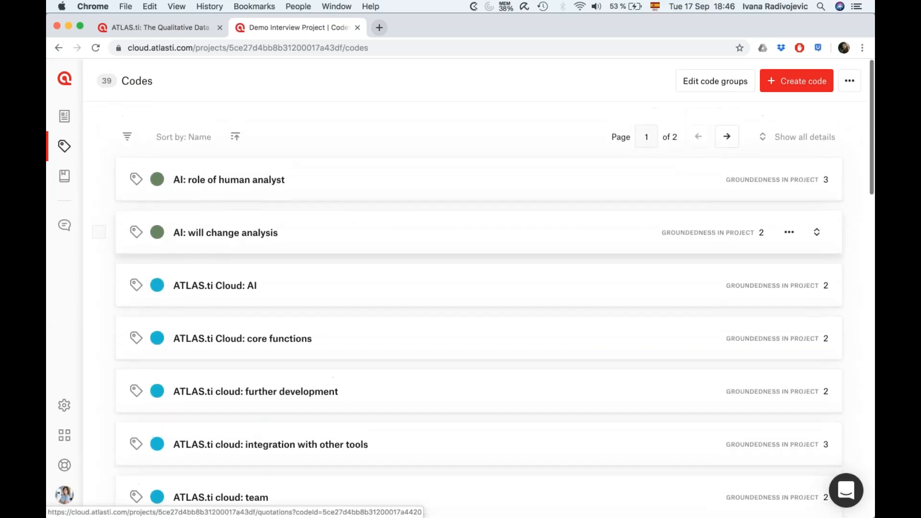
click(780, 139)
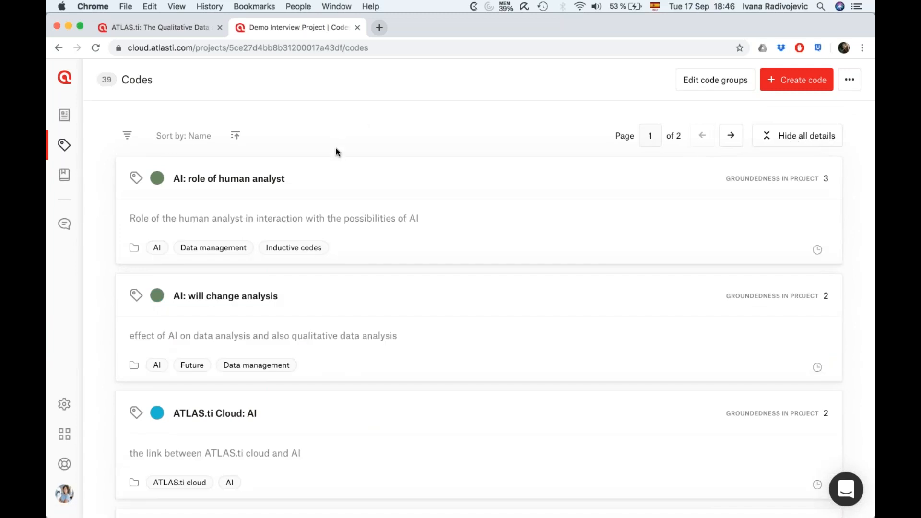
Step: Append "- operational definition" to the comment of the code "AI: role of human analyst"
click(452, 232)
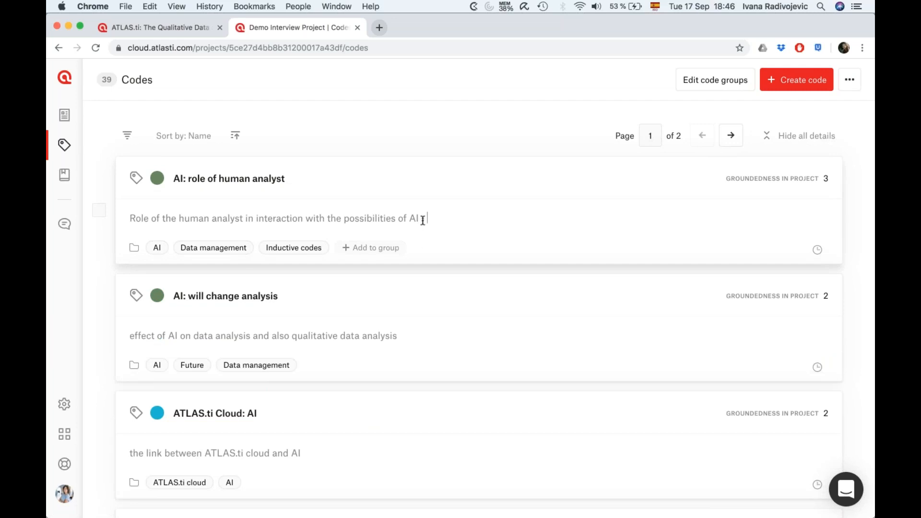
text(operational deint)
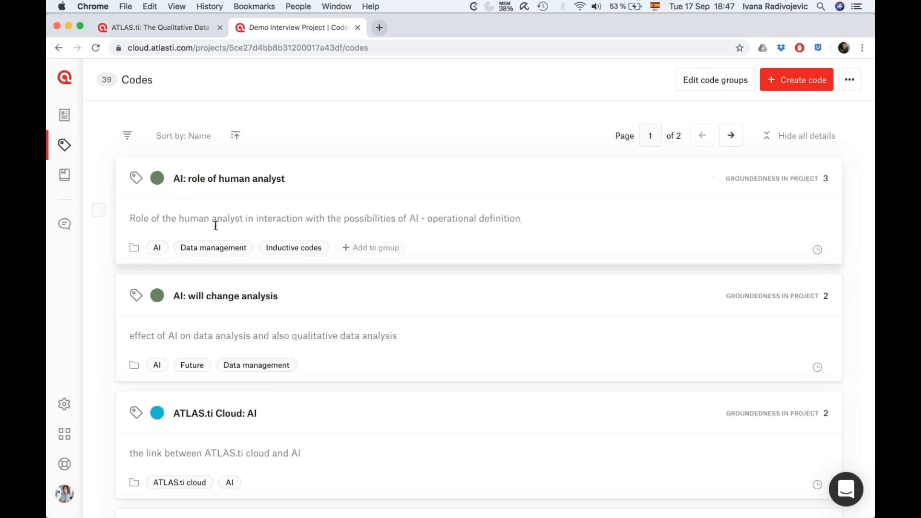
scroll(276, 236, down, 5)
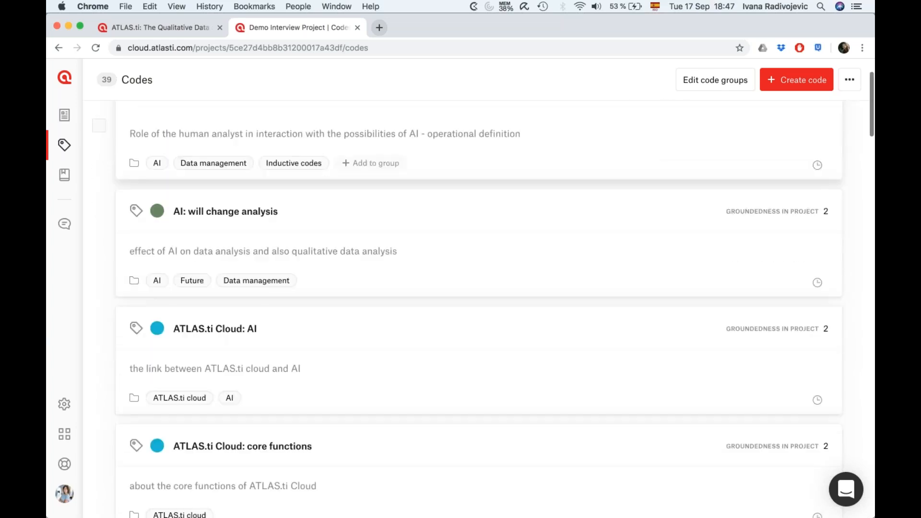
scroll(276, 237, up, 3)
scroll(479, 288, up, 3)
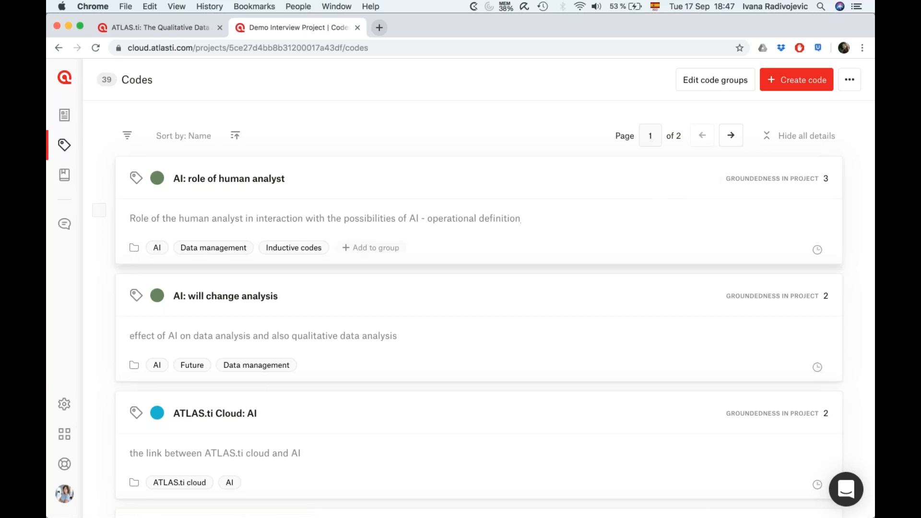
Step: Look over the codes' comments and groups and download the code list as an Excel file
scroll(520, 218, down, 5)
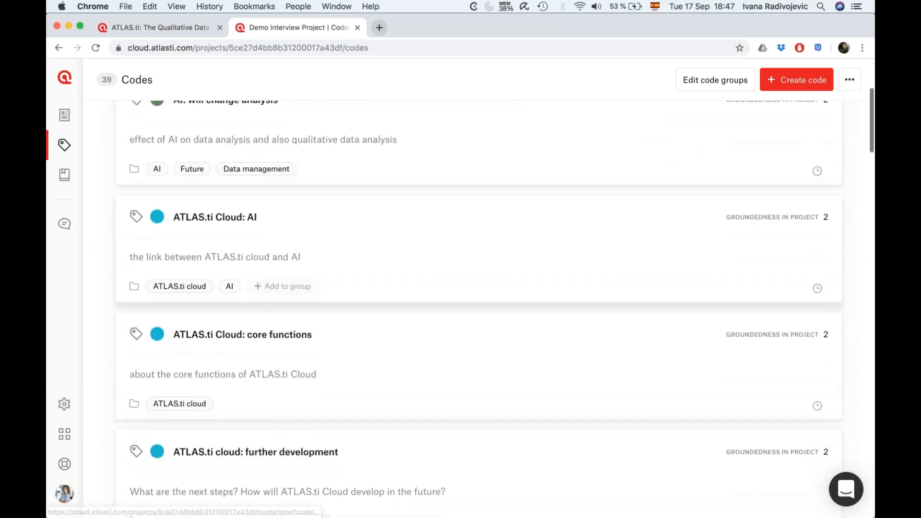
scroll(242, 371, down, 3)
scroll(243, 372, up, 8)
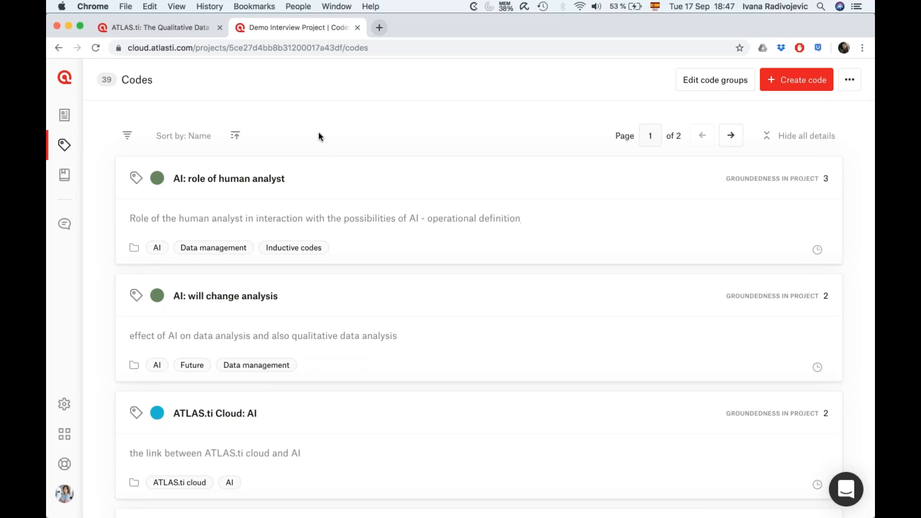
click(848, 80)
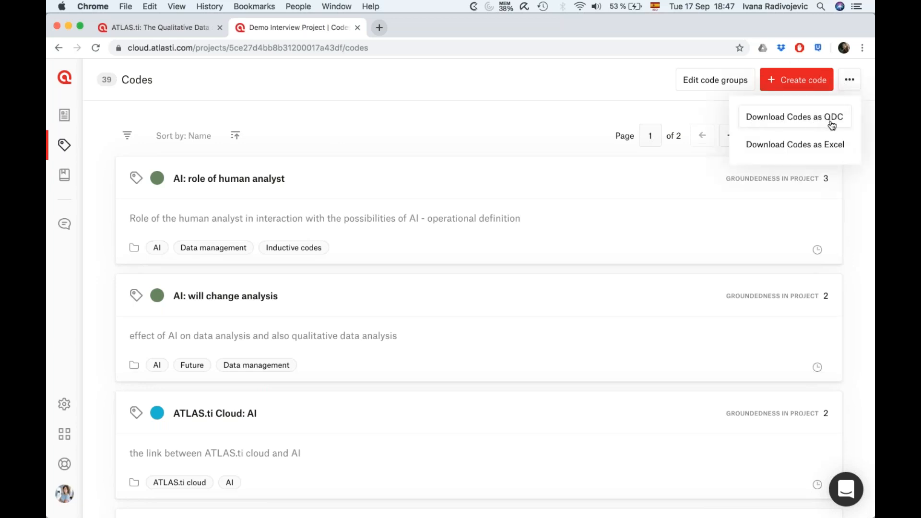
click(800, 157)
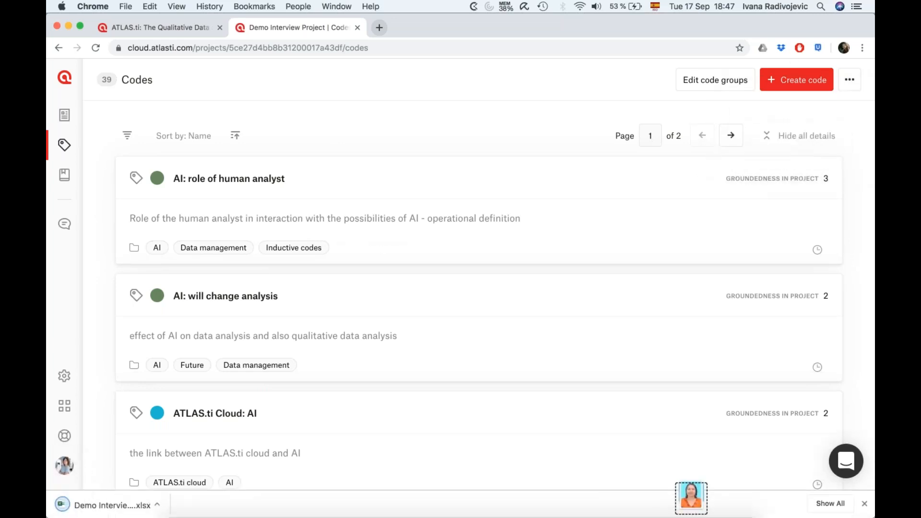
Step: Open the downloaded code list in Excel and widen the name, comment, codegroup 1 and codegroup 2 columns to fit their contents
click(118, 505)
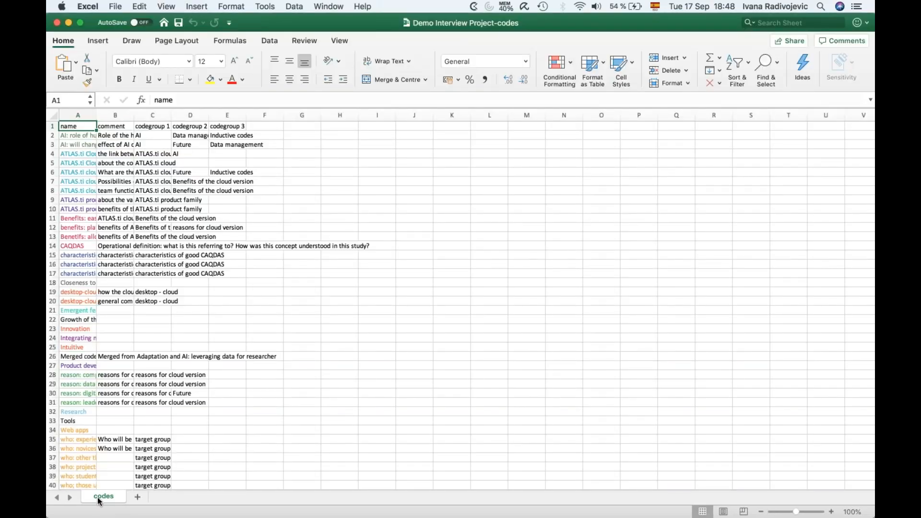
double_click(96, 115)
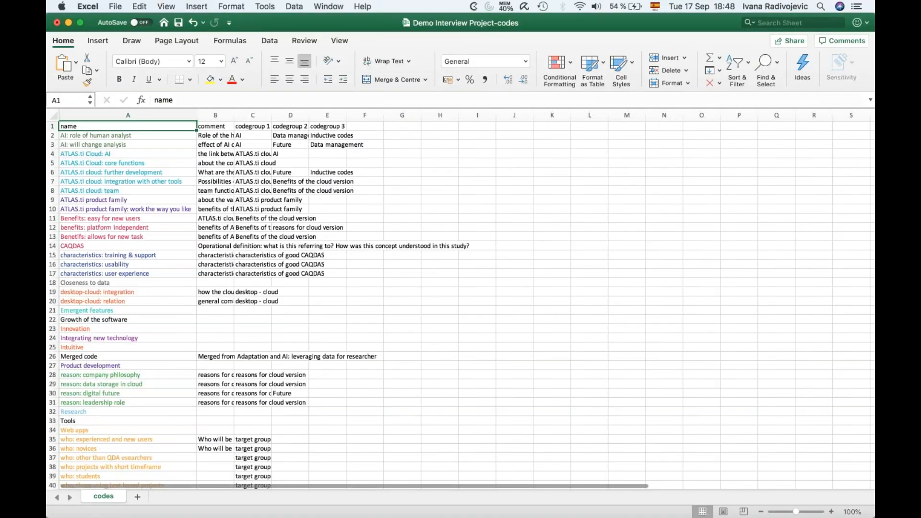
double_click(234, 115)
click(155, 141)
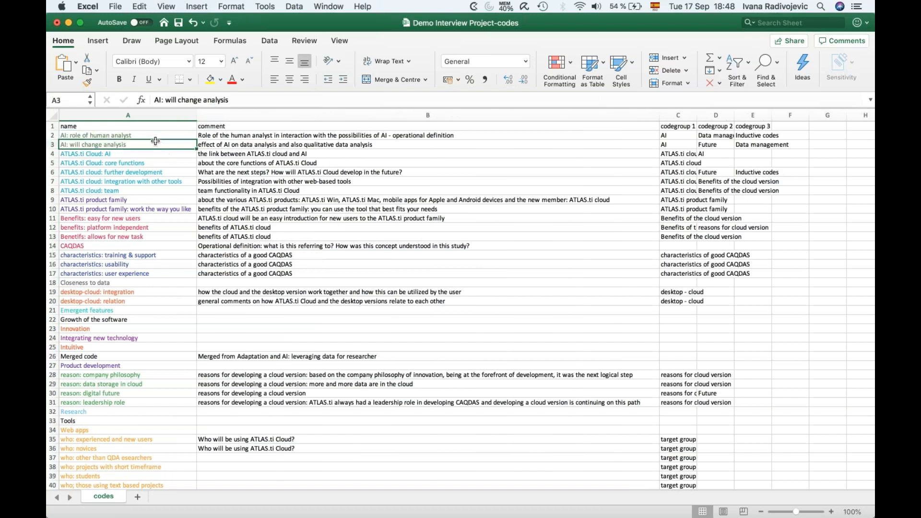
click(225, 145)
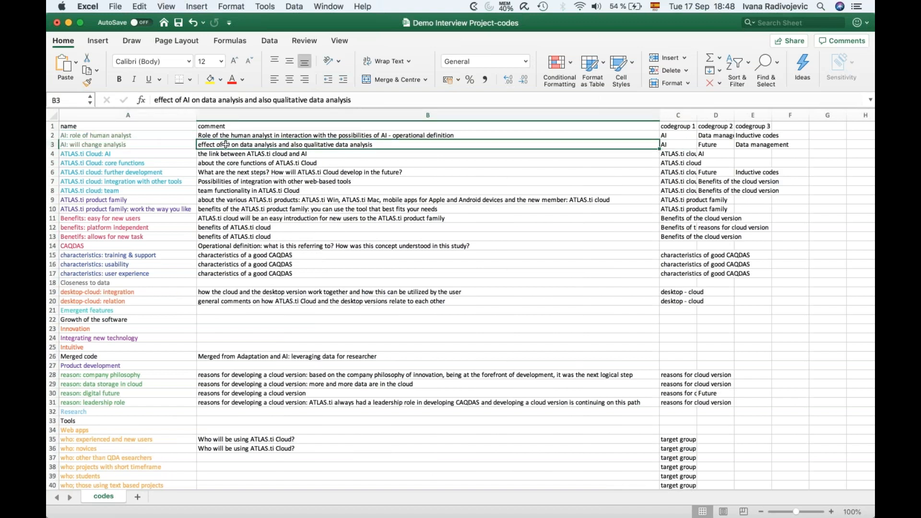
double_click(696, 115)
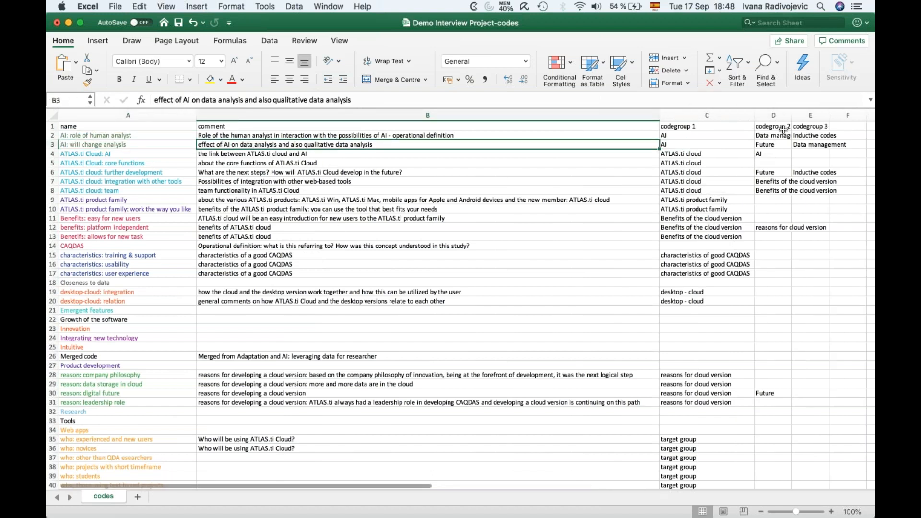
double_click(791, 115)
Step: Switch back to the project's codes in Chrome and look at the code filter dialog without applying a filter
mouse_move(146, 504)
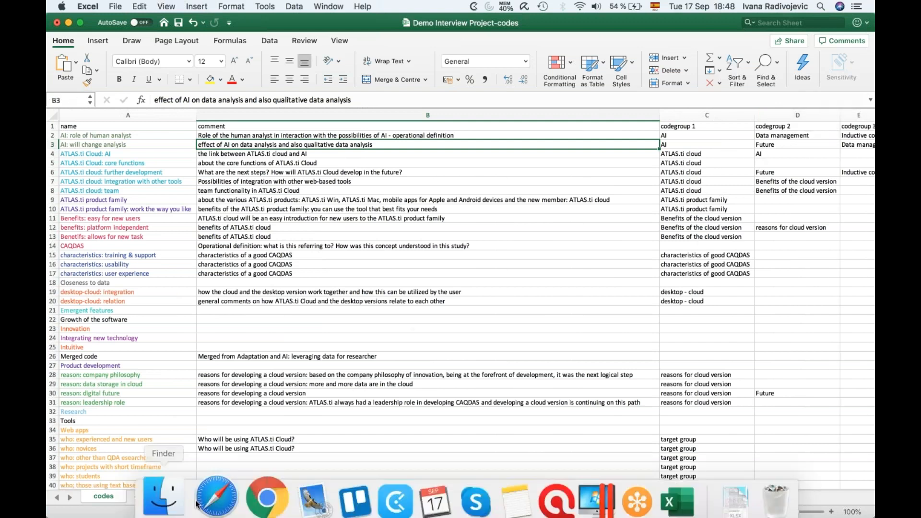
click(249, 492)
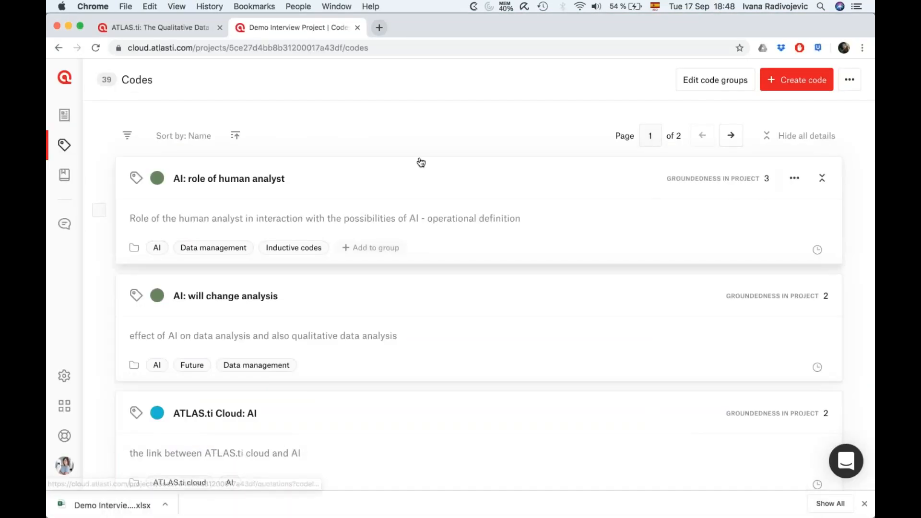
click(127, 135)
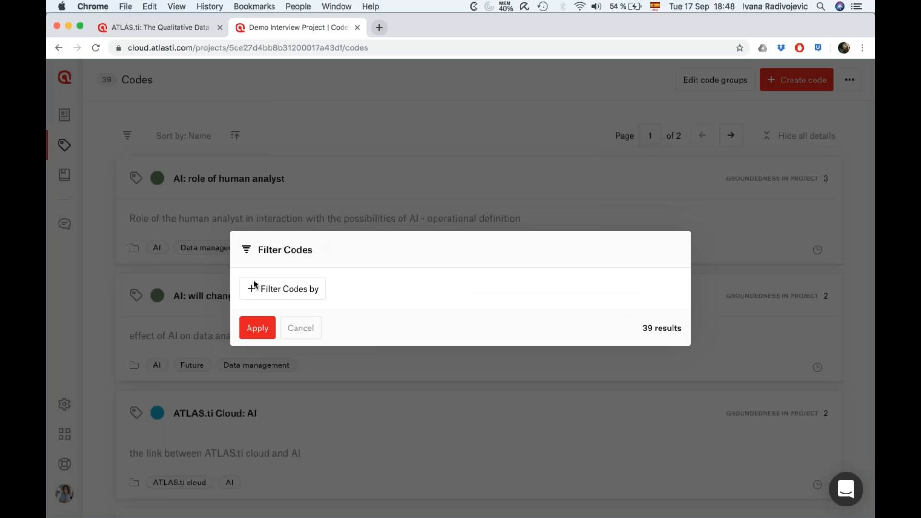
click(301, 328)
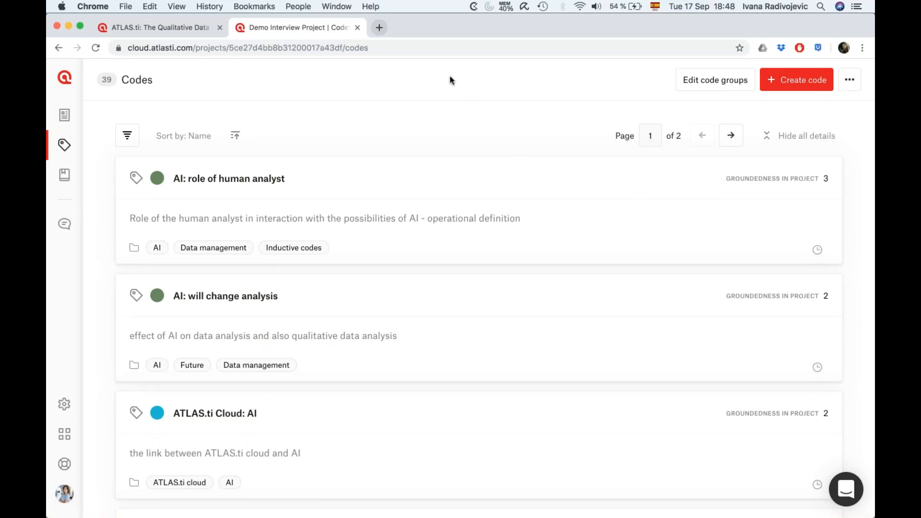
Step: Open the quotations of the code "AI: role of human analyst" and read through them
click(282, 197)
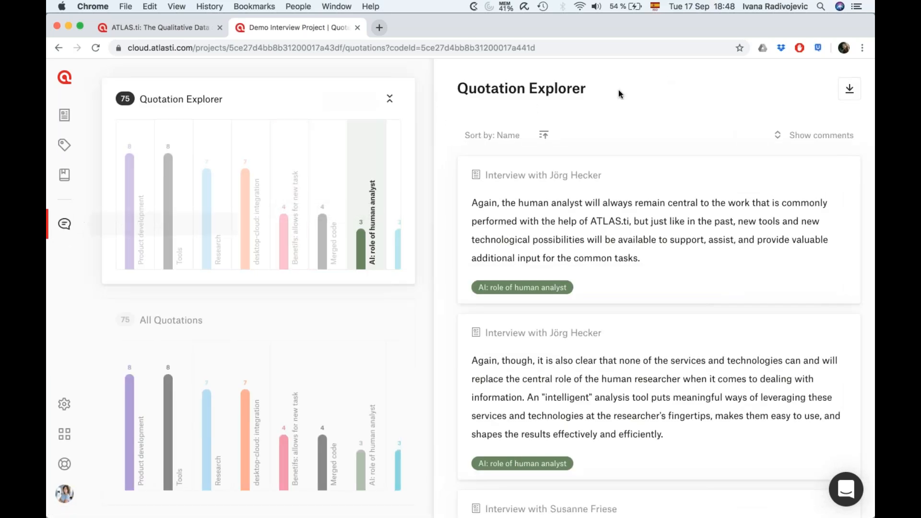
scroll(624, 216, down, 5)
scroll(659, 288, down, 1)
scroll(660, 288, up, 6)
scroll(660, 288, down, 5)
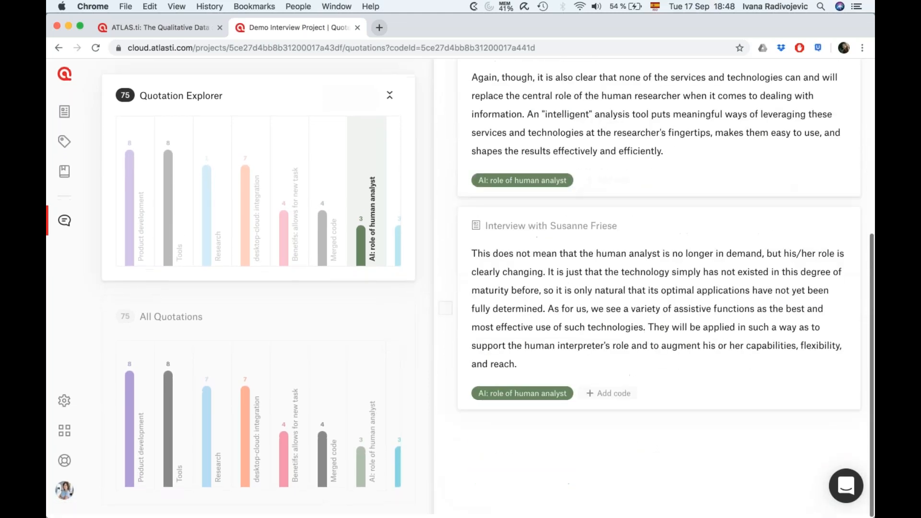
scroll(659, 288, up, 6)
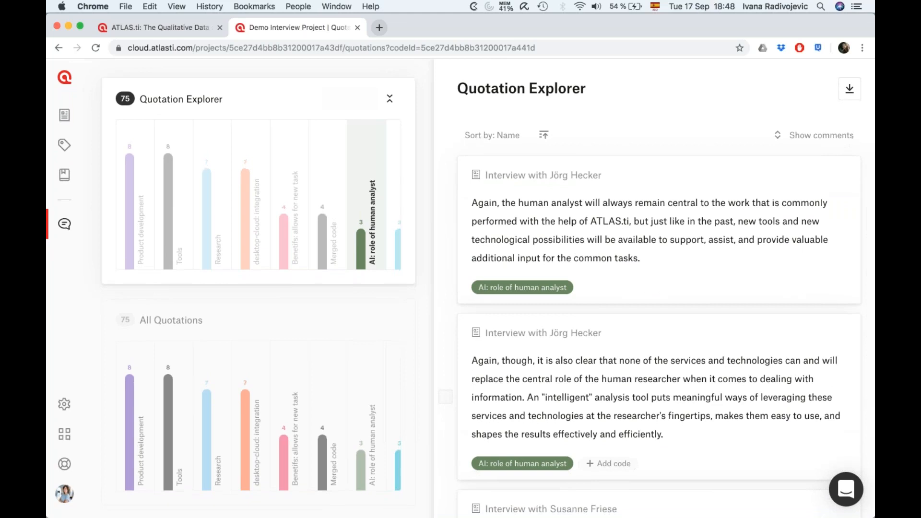
Step: Go to the Quotation Explorer from the project navigation and examine its code chart and listed quotations
click(68, 229)
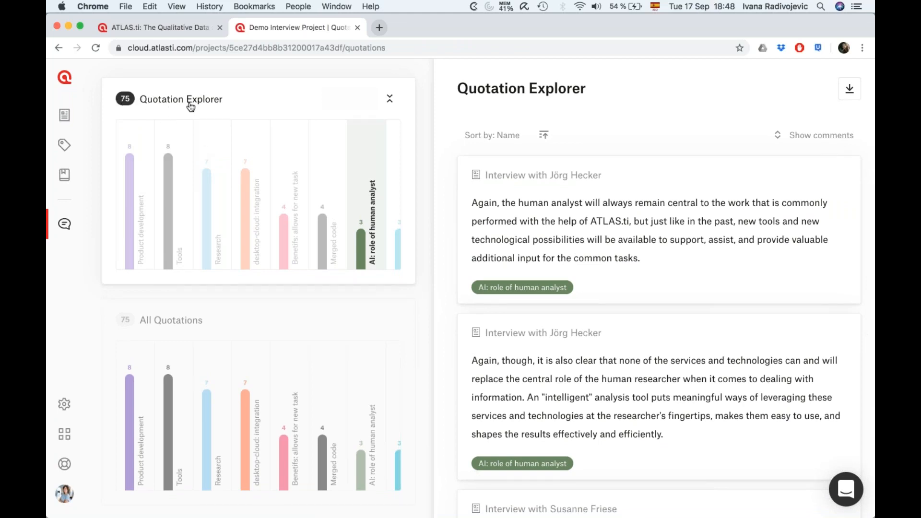
click(390, 99)
click(390, 98)
scroll(657, 312, down, 5)
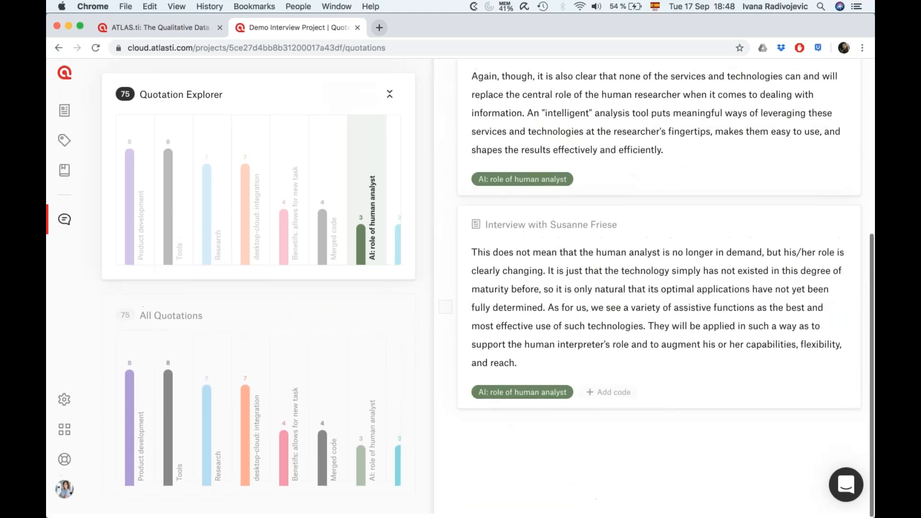
scroll(657, 312, up, 5)
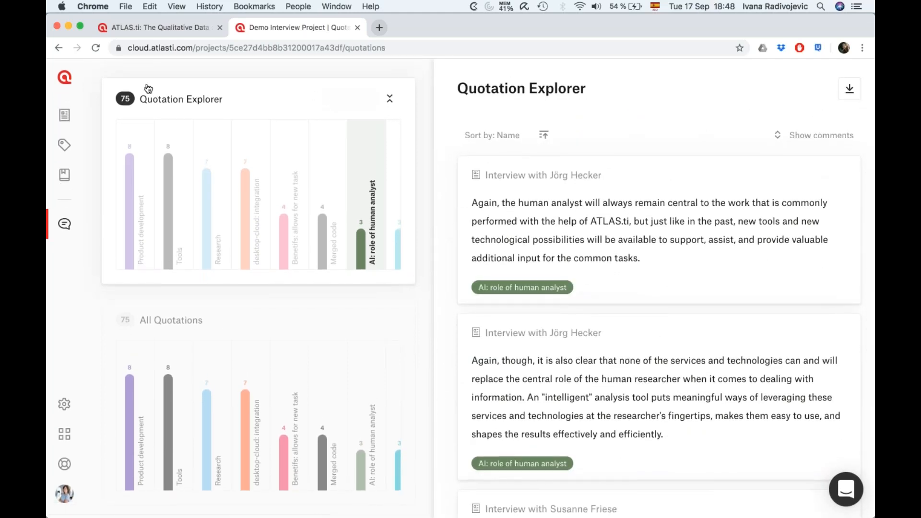
click(65, 145)
click(64, 224)
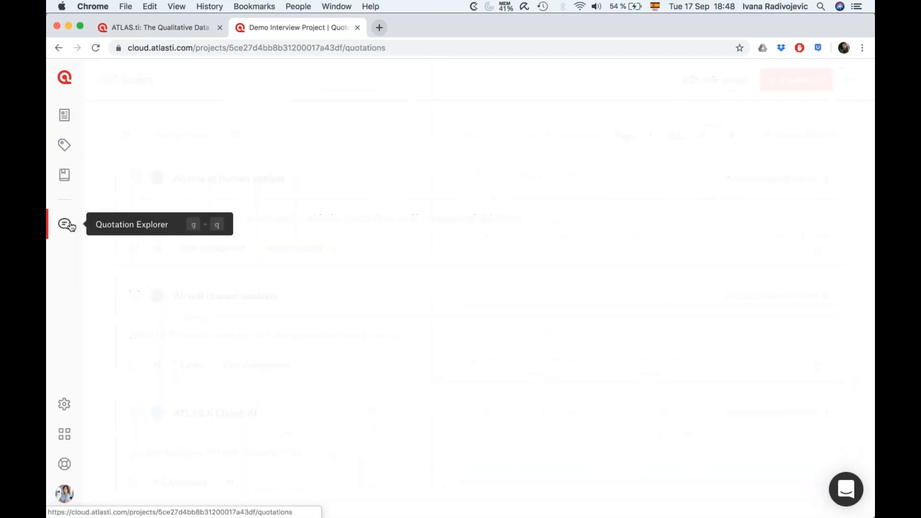
scroll(657, 360, down, 6)
scroll(657, 360, up, 6)
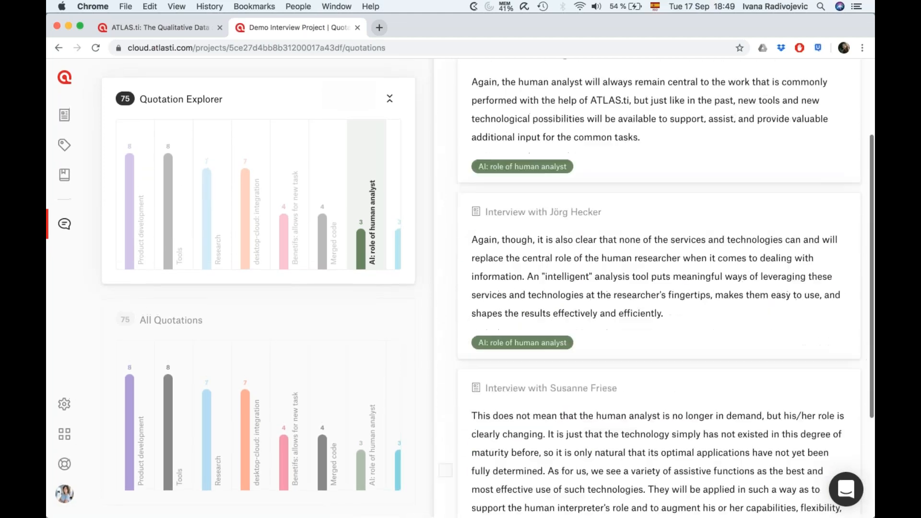
Step: Show the quotations coded with "desktop-cloud: integration" under All Quotations and look through them
click(245, 383)
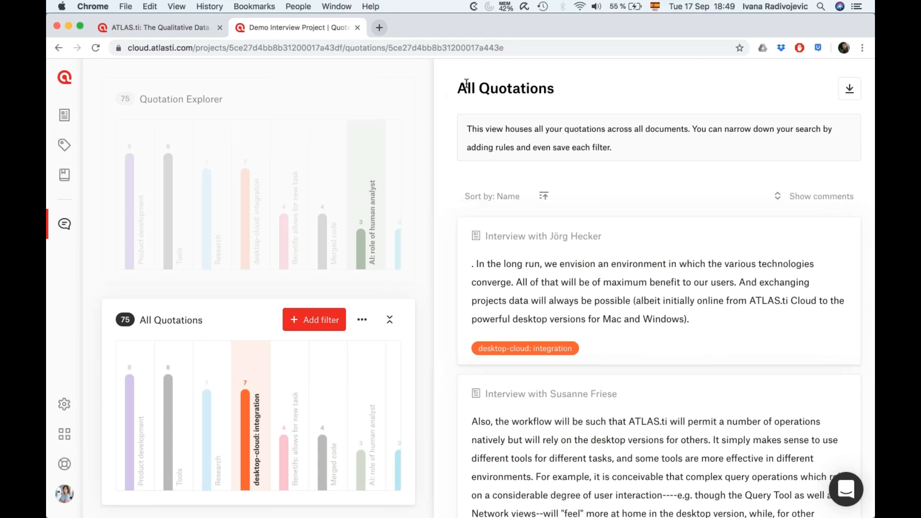
scroll(658, 288, down, 12)
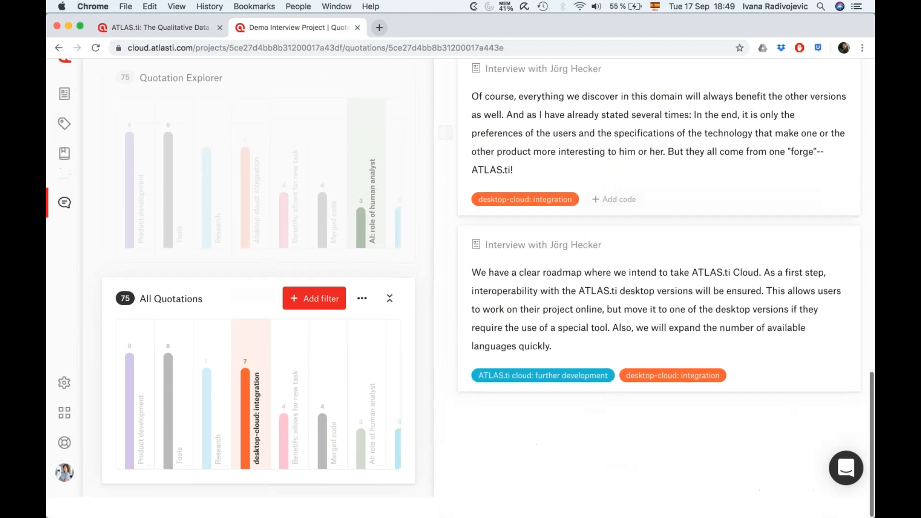
scroll(659, 288, up, 6)
scroll(658, 288, up, 6)
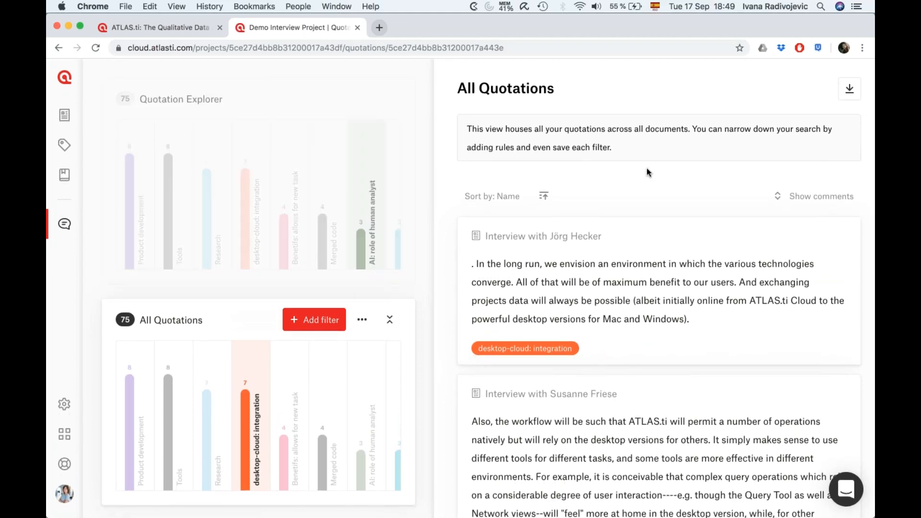
scroll(619, 235, down, 1)
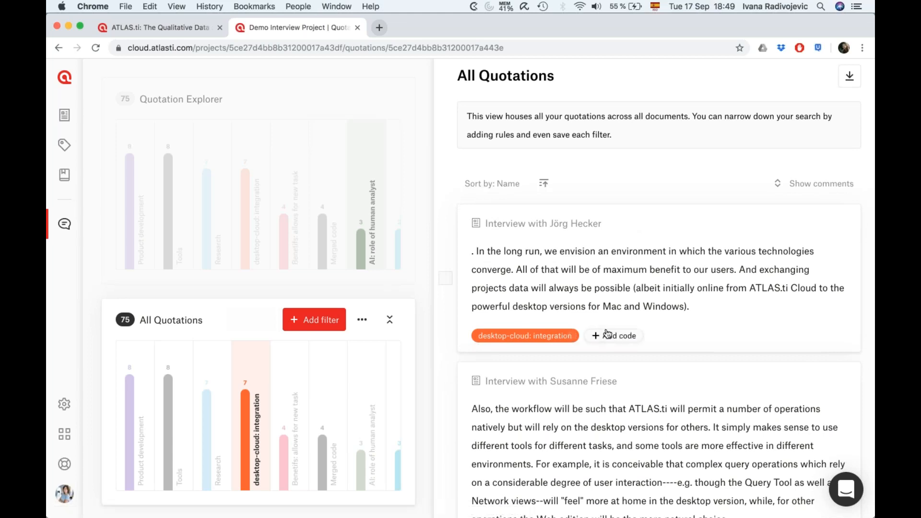
Step: Show the comments of the listed quotations and browse the code bars in the All Quotations chart
click(798, 190)
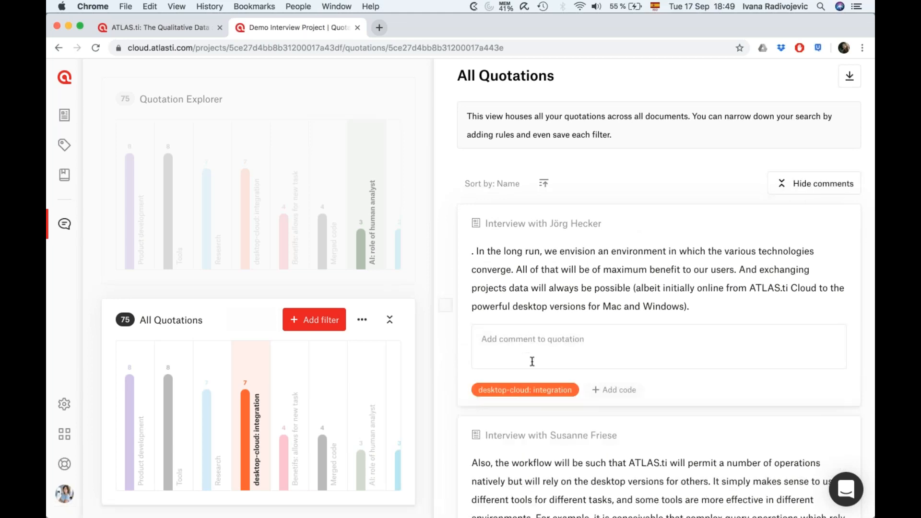
scroll(532, 361, down, 10)
scroll(532, 361, up, 10)
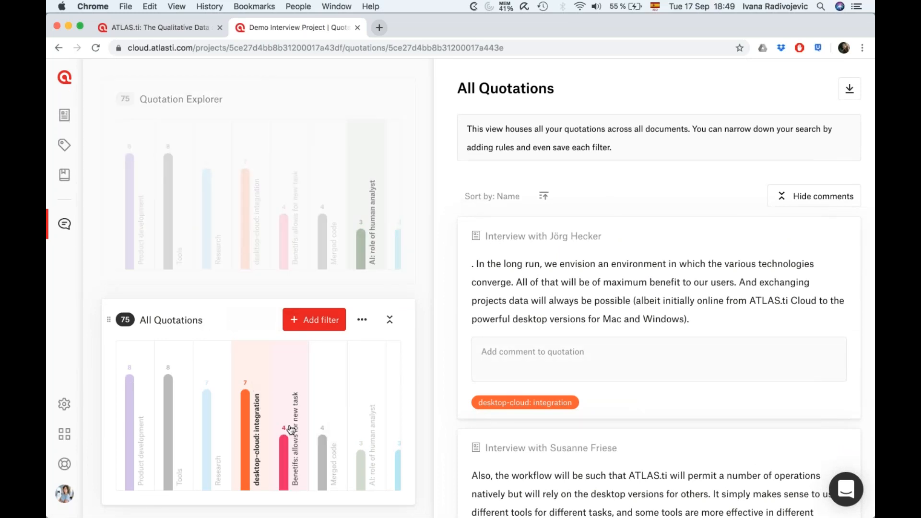
scroll(355, 442, right, 5)
scroll(263, 427, right, 5)
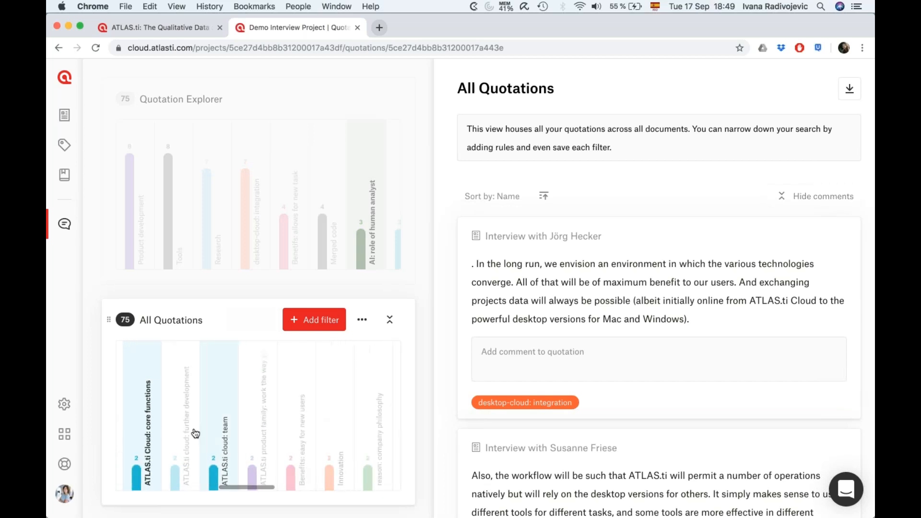
scroll(192, 430, left, 10)
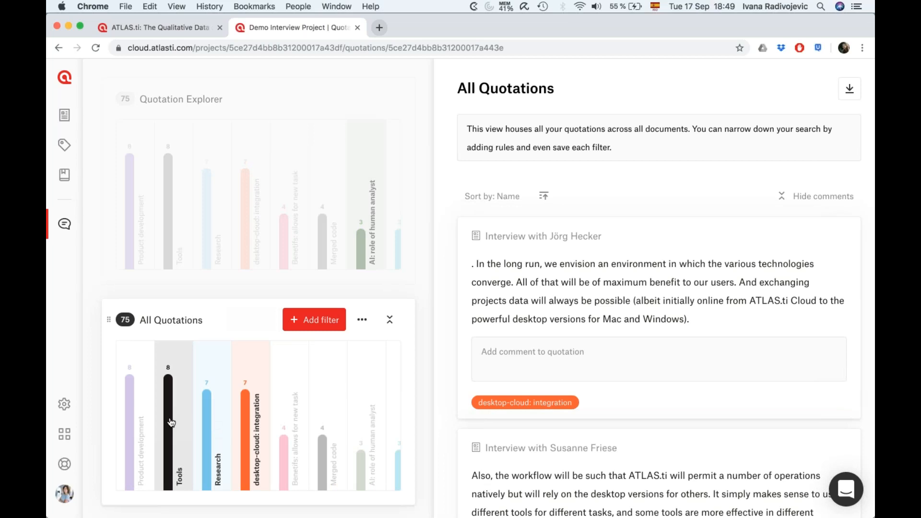
scroll(273, 446, right, 2)
scroll(275, 447, right, 2)
Step: Start a filter on All Quotations with the rule that Code has any of "Benetifs: allows for new task"
click(315, 328)
click(303, 294)
click(289, 406)
click(391, 281)
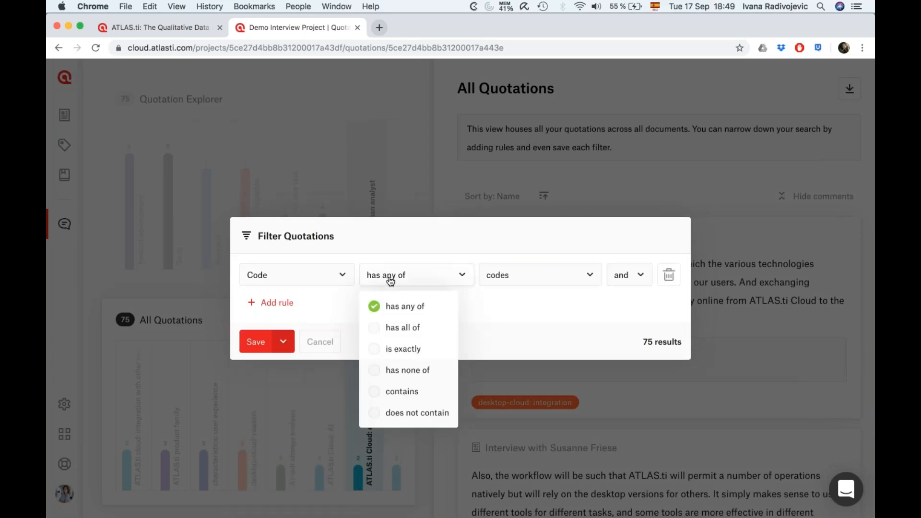
click(391, 281)
click(493, 282)
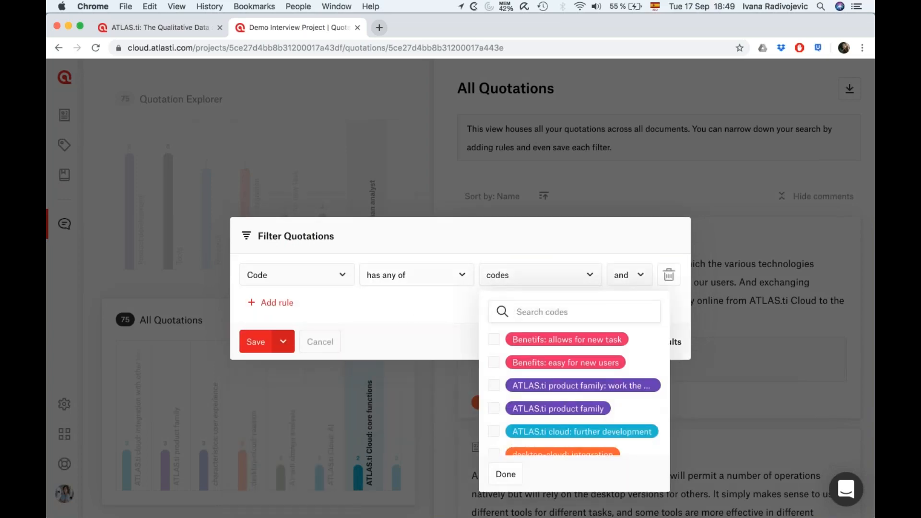
click(494, 340)
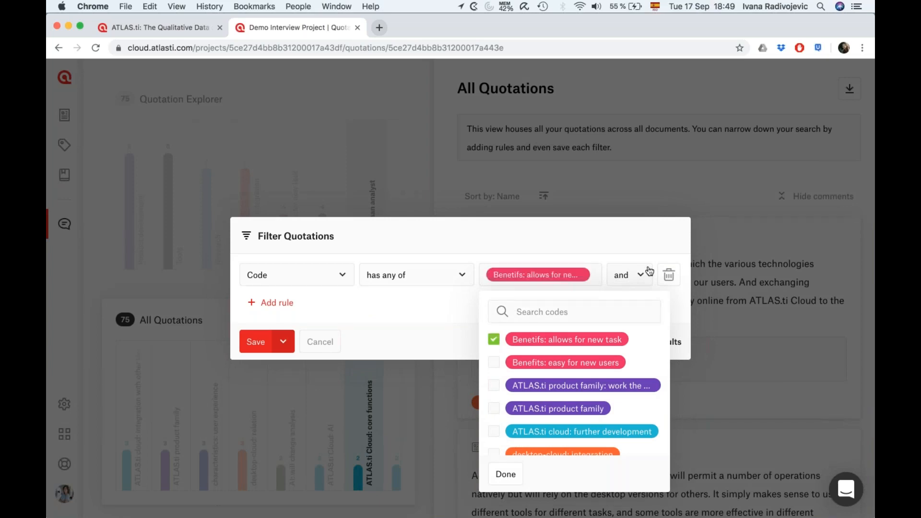
Step: Add a second filter rule requiring that Document group has any of a chosen document group, and save the filter
click(282, 304)
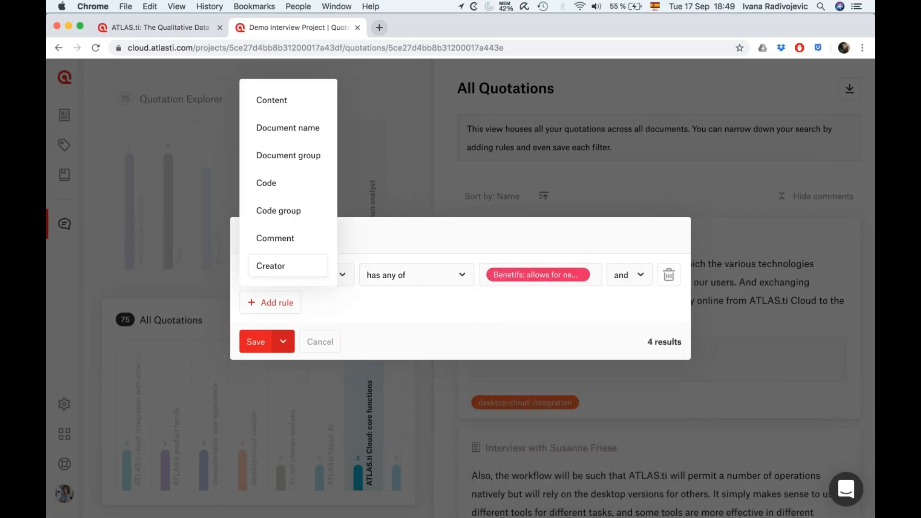
click(282, 186)
click(520, 294)
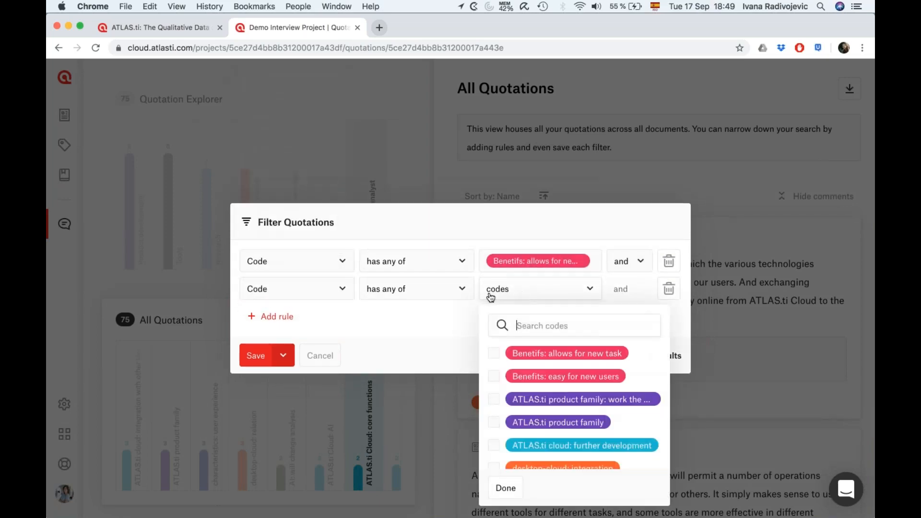
click(422, 298)
click(307, 300)
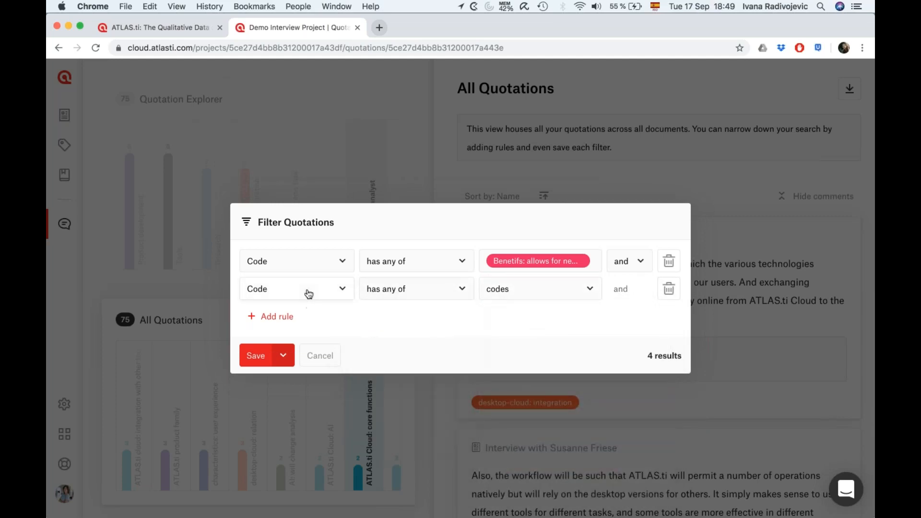
click(307, 294)
click(300, 364)
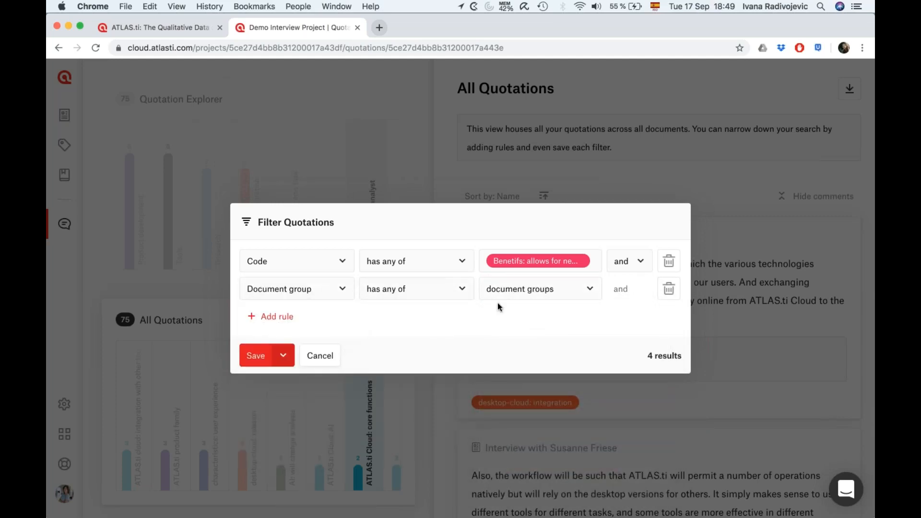
click(509, 293)
click(495, 354)
click(450, 331)
click(258, 356)
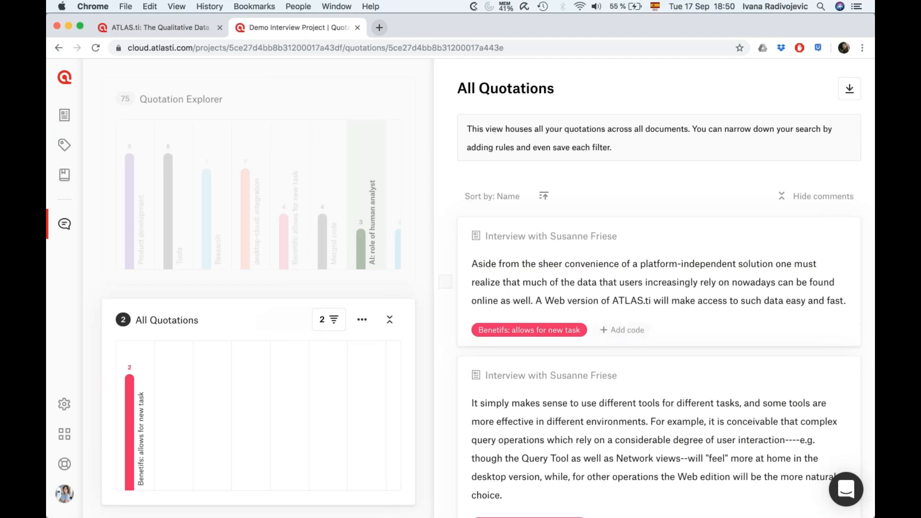
Step: Look over the filtered quotations and download them
scroll(845, 102, down, 3)
scroll(845, 103, up, 3)
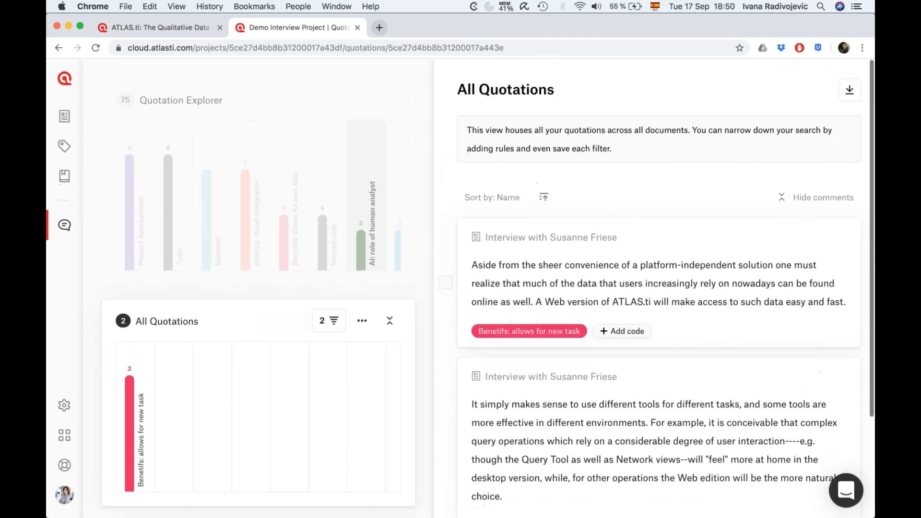
click(849, 89)
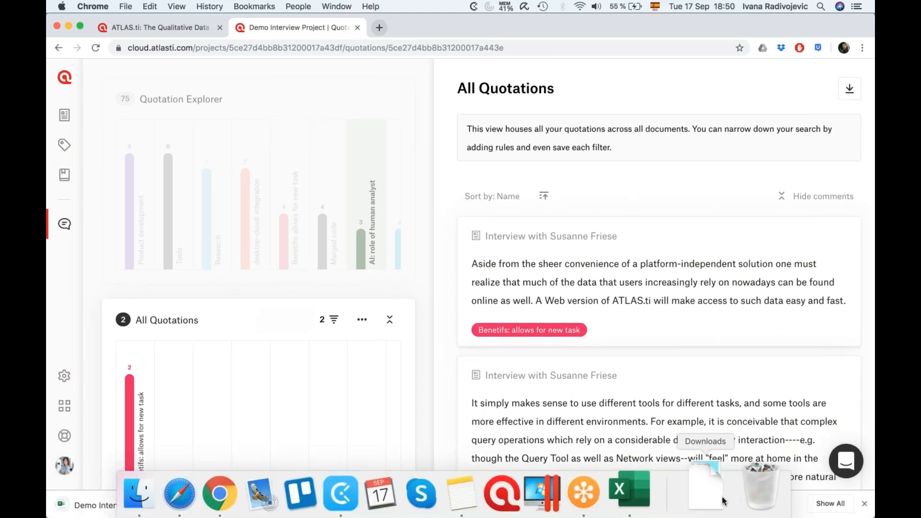
Step: Open the downloaded quotations workbook in Excel and widen the document, quotation and codes columns to fit their contents
click(706, 487)
click(623, 431)
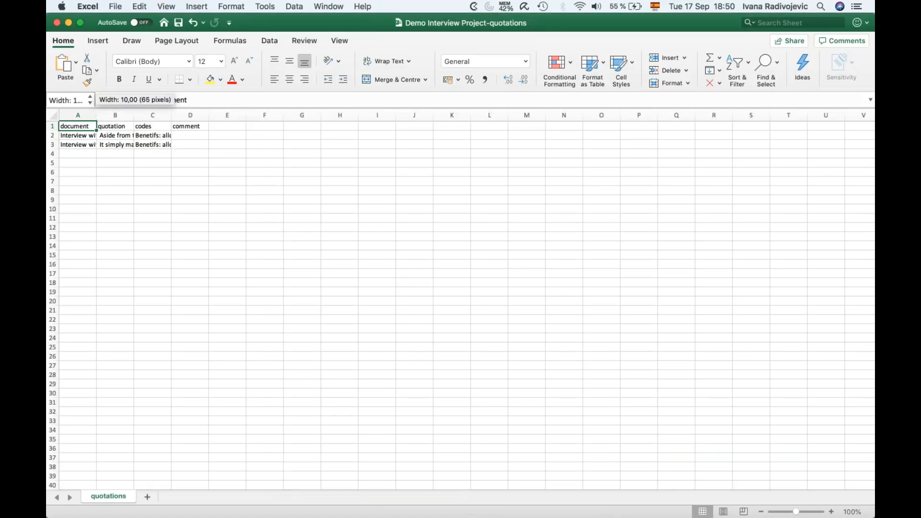
double_click(96, 115)
double_click(188, 114)
scroll(348, 174, right, 1)
scroll(347, 174, right, 5)
drag(481, 116, 531, 116)
click(551, 135)
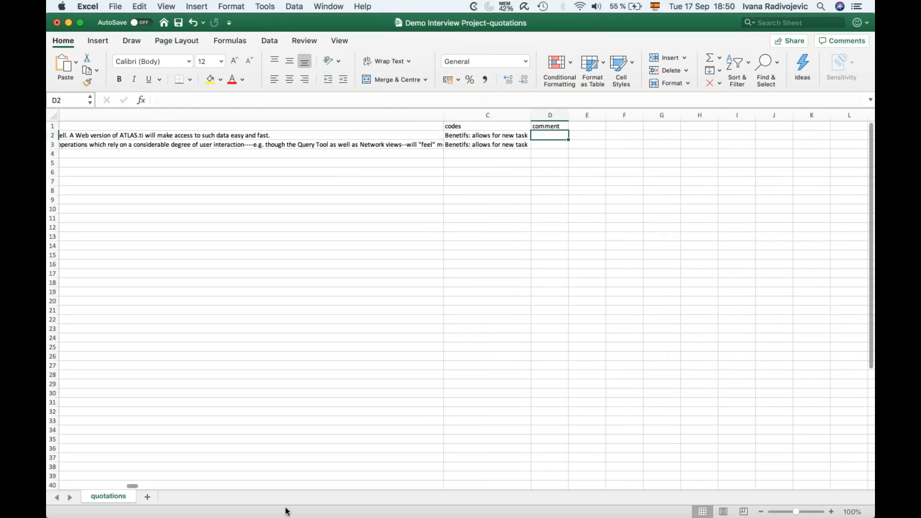
Step: Switch back to ATLAS.ti Cloud in Chrome, review the filtered quotations and dismiss the downloads bar
click(245, 482)
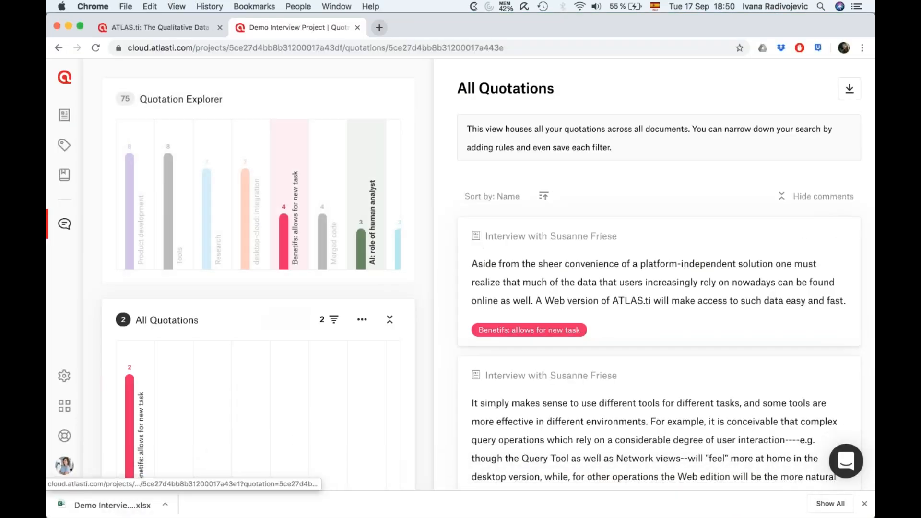
scroll(533, 289, down, 5)
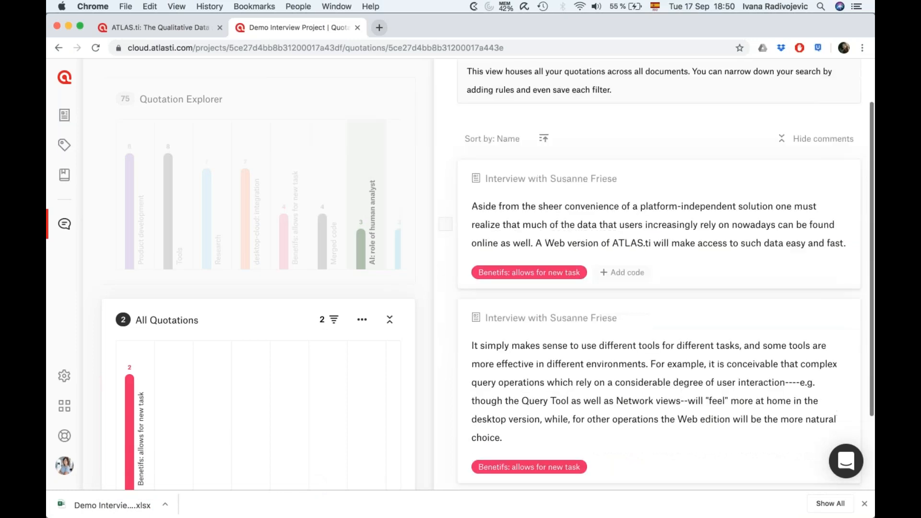
click(863, 503)
scroll(657, 288, up, 5)
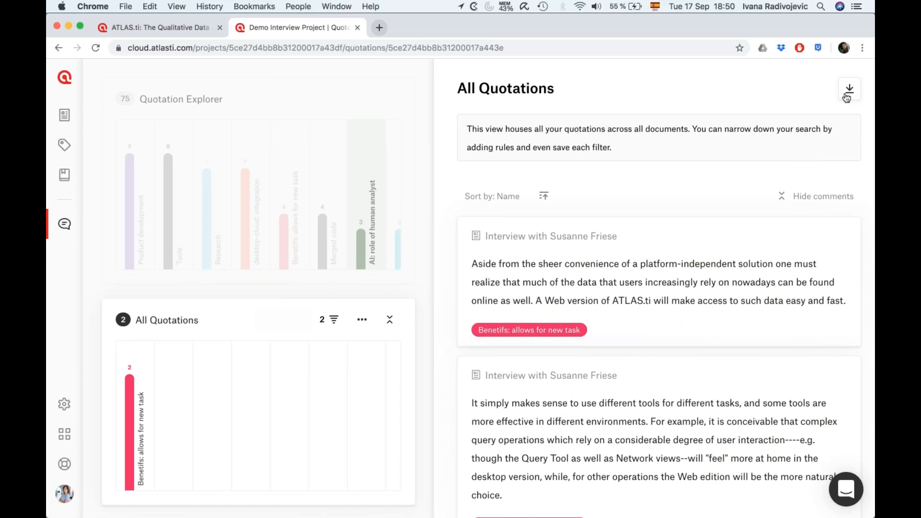
Step: Go to the project's memos, view the "Analysis of users" memo and look over the memo list
click(66, 176)
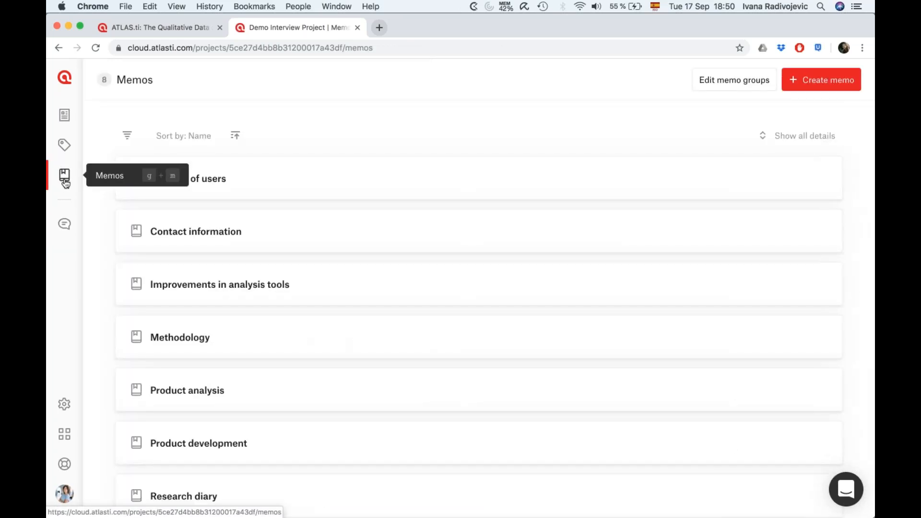
drag(117, 81, 192, 86)
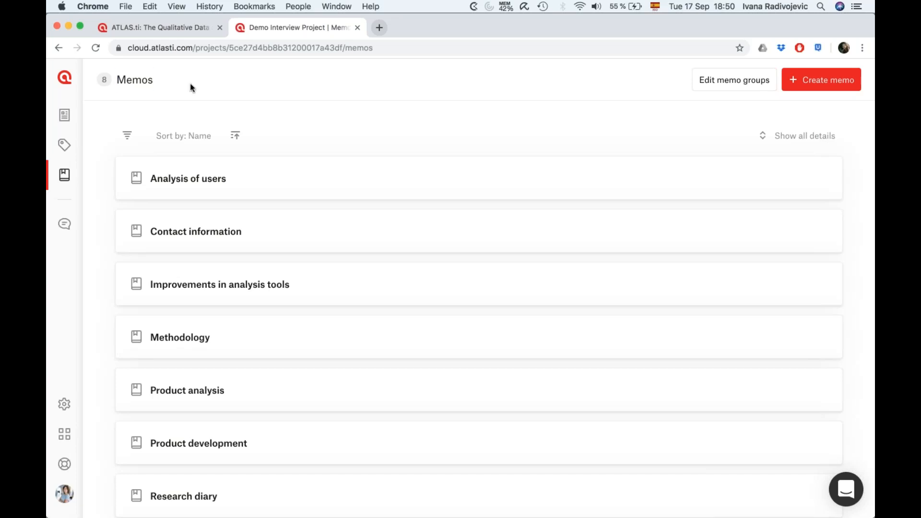
click(285, 177)
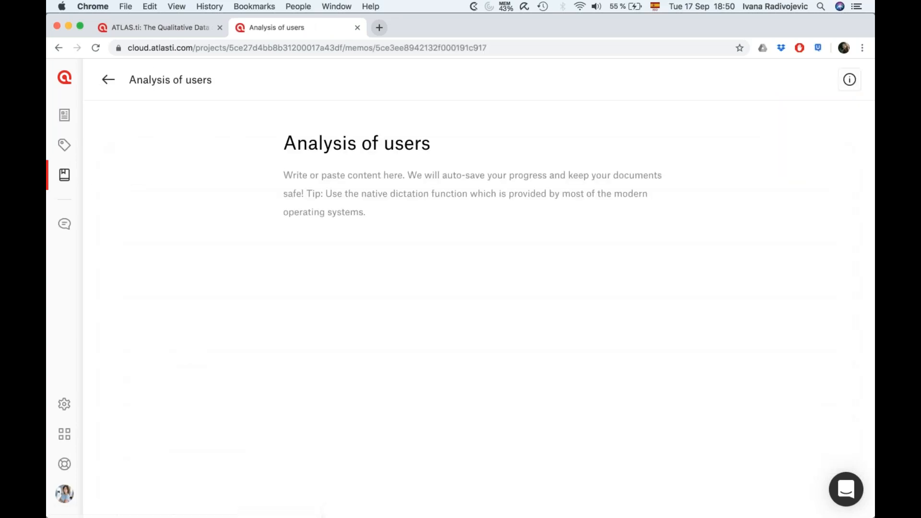
click(108, 83)
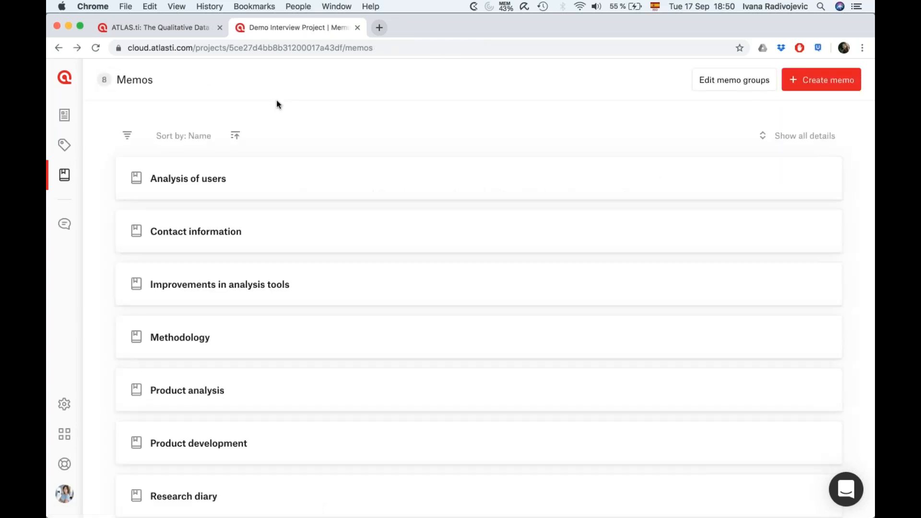
scroll(307, 206, down, 5)
scroll(307, 192, up, 5)
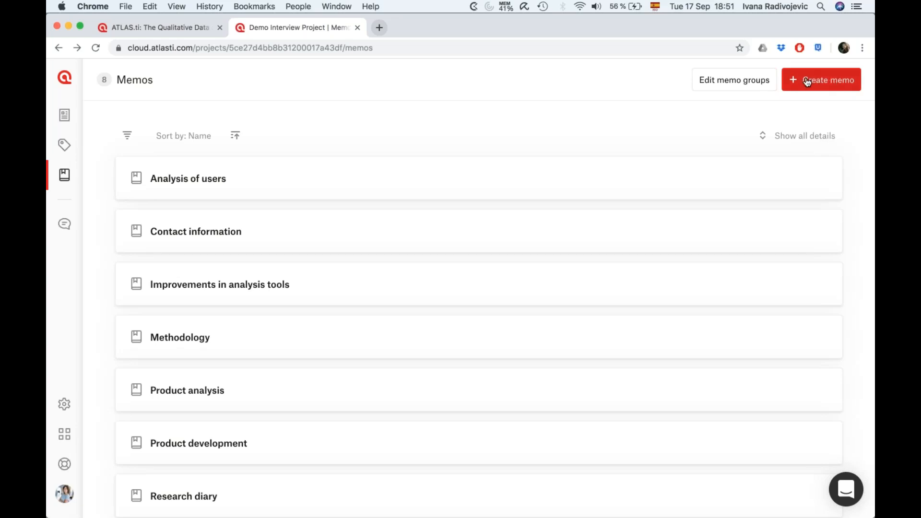
Step: Show the details of all memos and view the "Methodology" memo
click(810, 137)
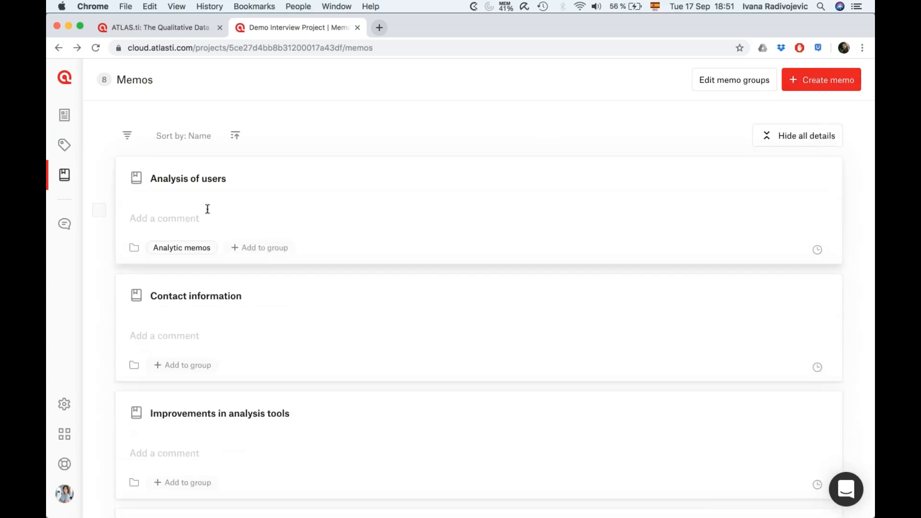
scroll(283, 301, down, 6)
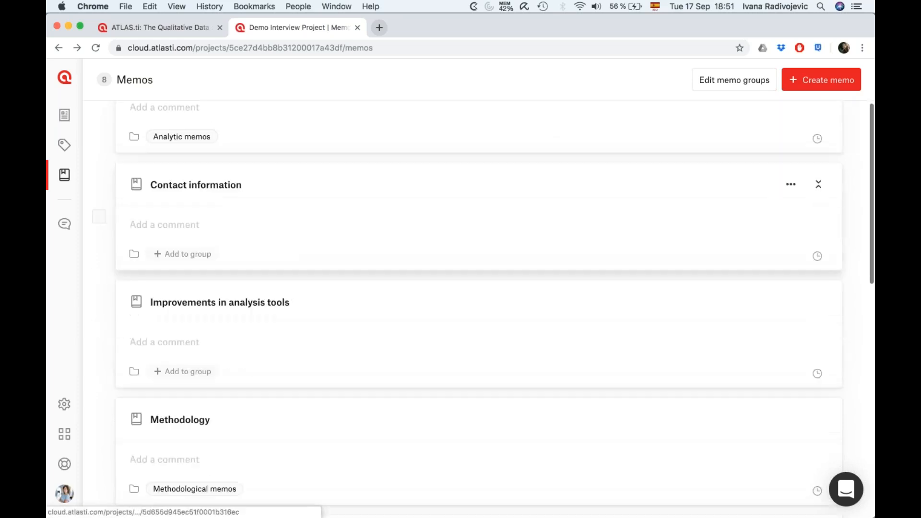
click(193, 252)
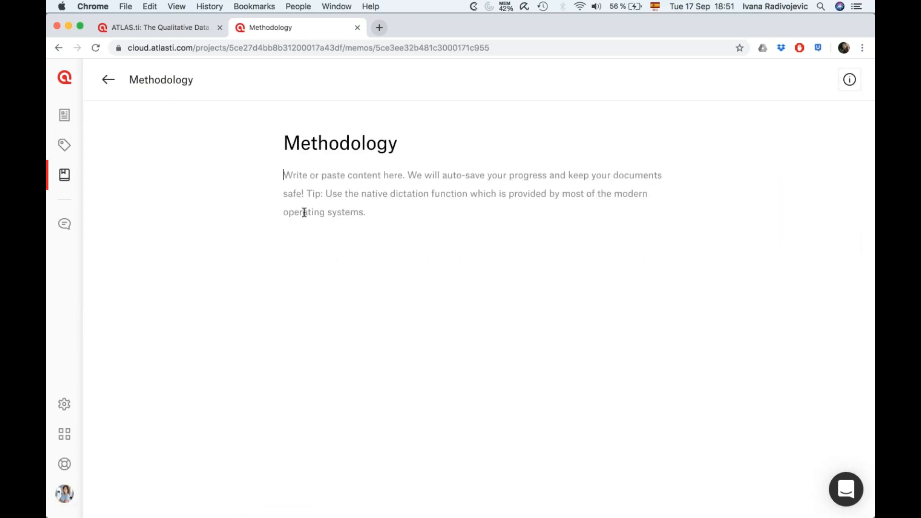
click(119, 85)
Step: Add the line "Bulletin board: exchange ideas, roles, schedule" to the Teamwork memo and return to the memo list
scroll(178, 304, down, 9)
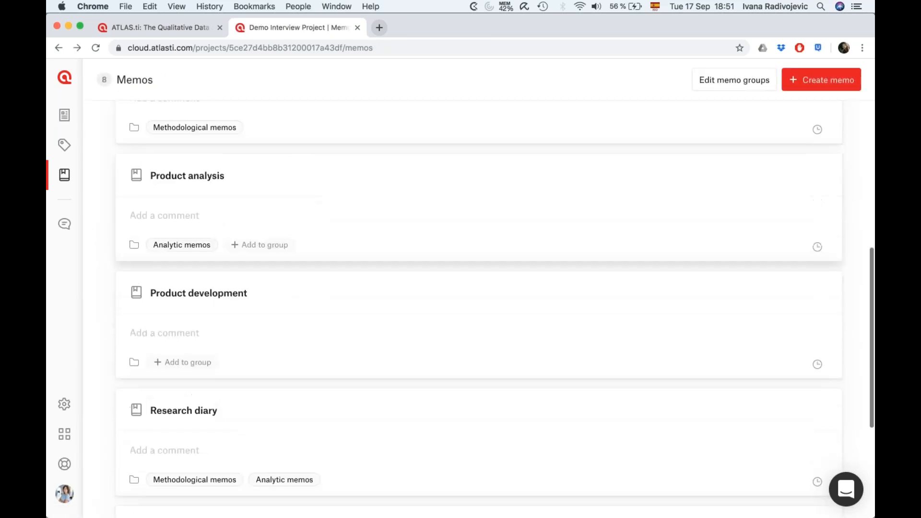
click(179, 303)
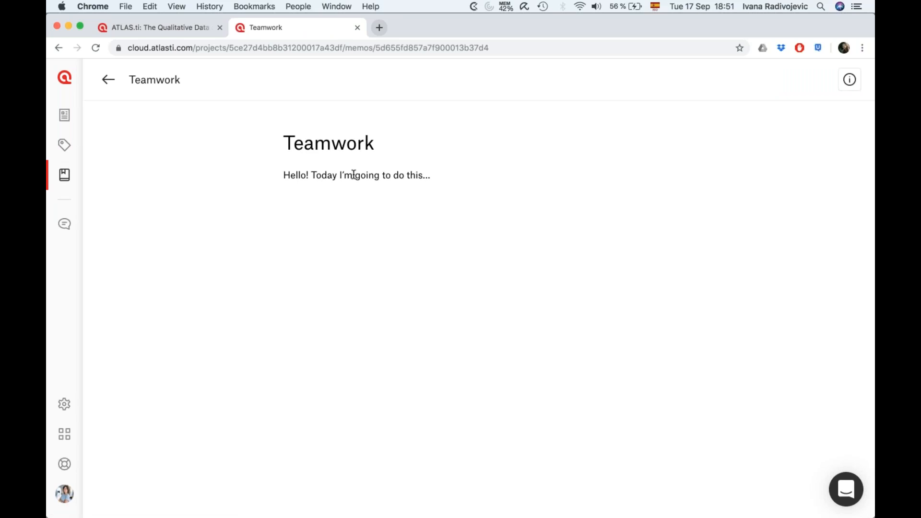
click(448, 176)
key(Return)
text(Bulletin board: exchan)
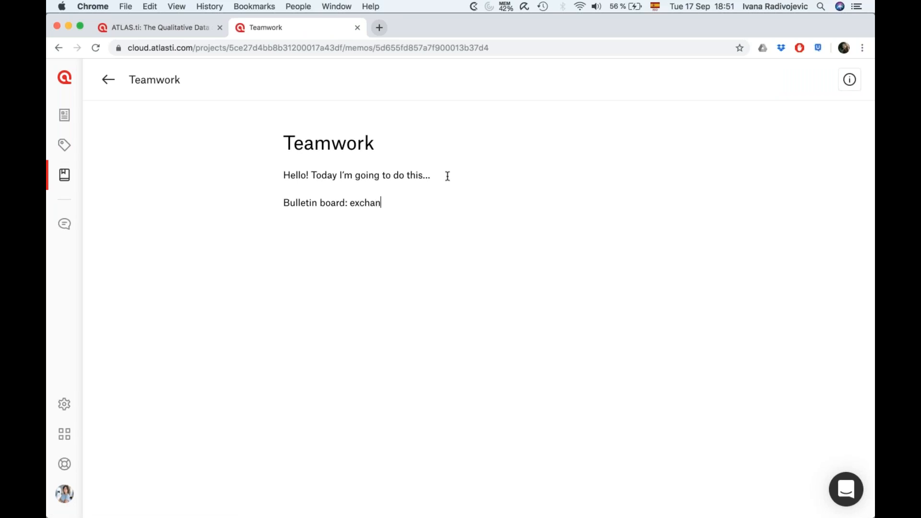
text(ge ideas, roles, schedule)
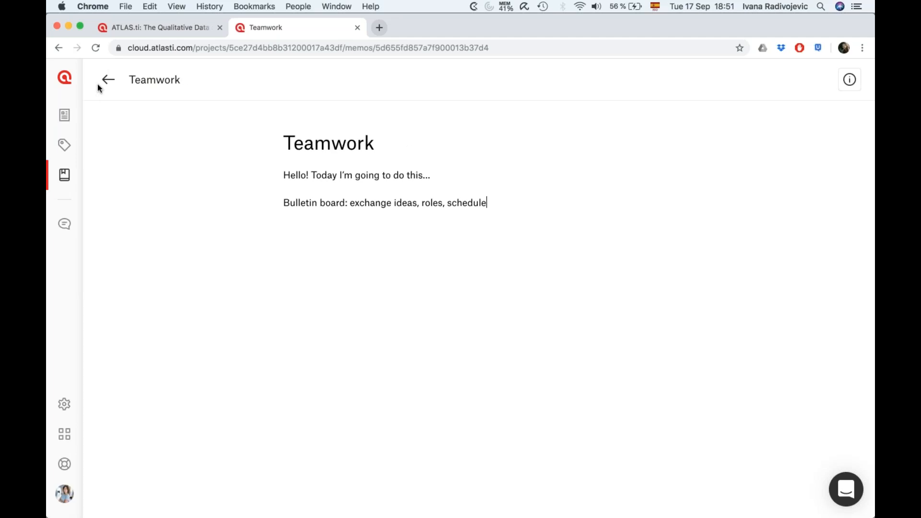
click(108, 80)
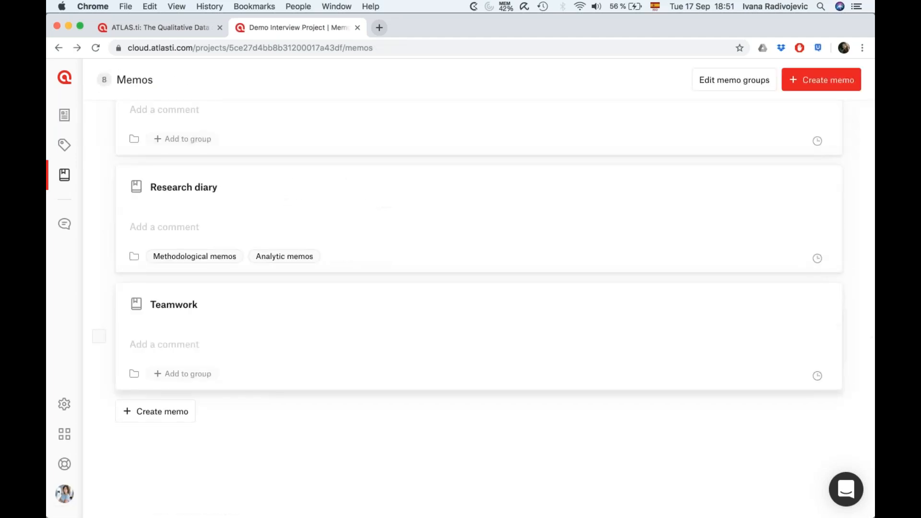
Step: Look over the memos with their assigned groups and view the support chat
scroll(479, 307, up, 10)
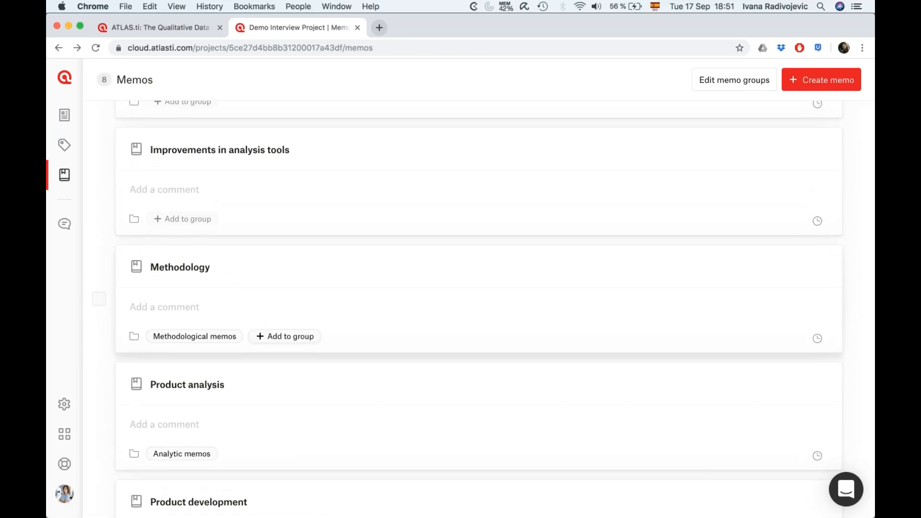
scroll(294, 326, down, 2)
scroll(294, 327, up, 7)
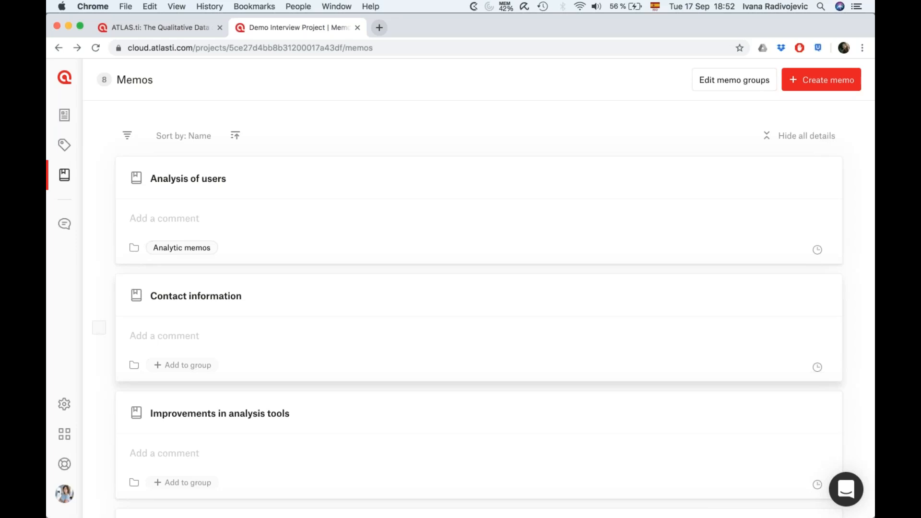
click(847, 494)
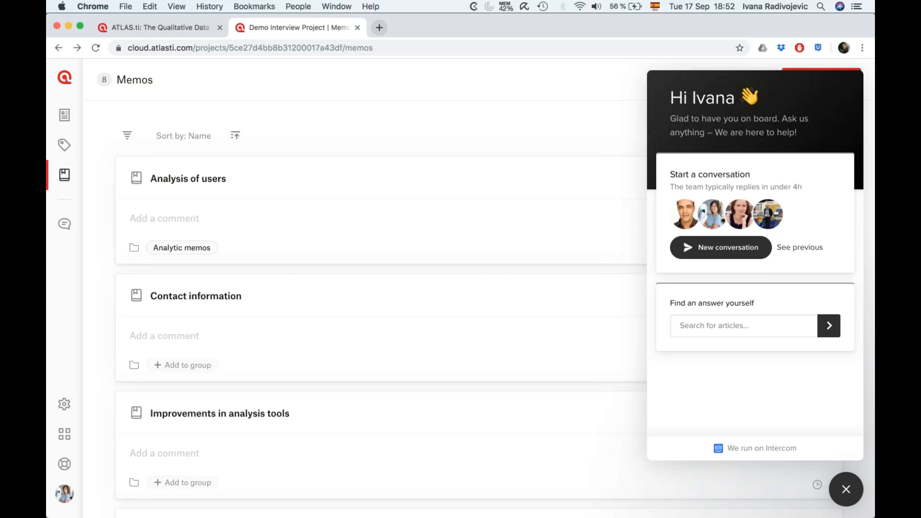
click(846, 489)
Step: Visit the Help Center and look through the articles of the Getting Started Guide
click(65, 466)
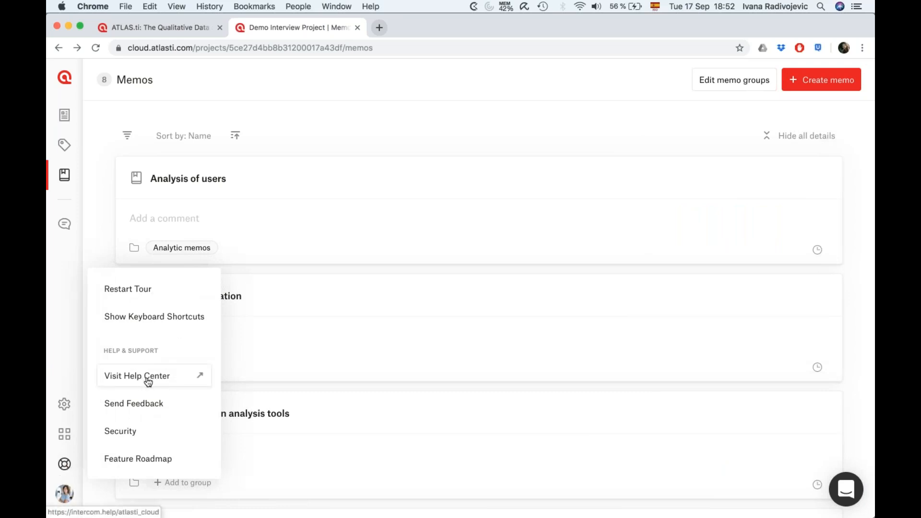
click(148, 381)
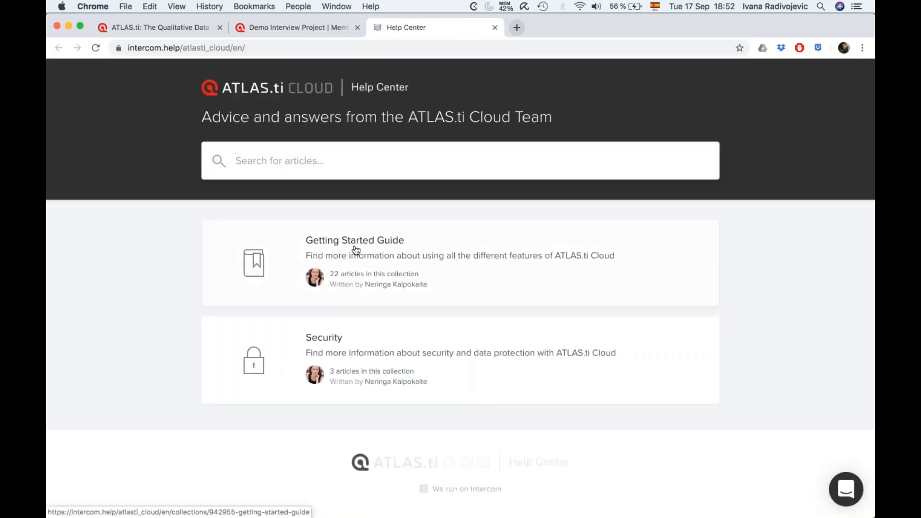
click(356, 250)
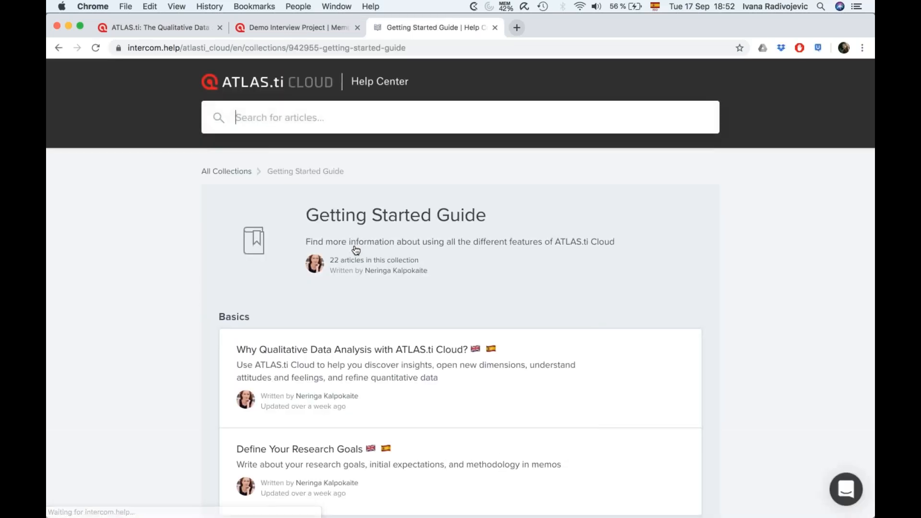
scroll(355, 250, down, 3)
scroll(356, 251, down, 9)
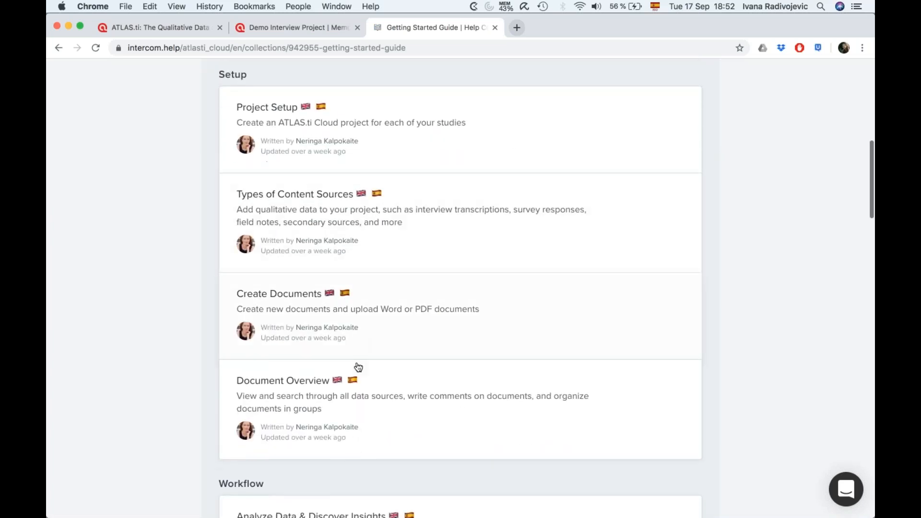
Step: Read the Workflow article "Deductive vs. Inductive Reasoning in Research"
scroll(357, 367, down, 5)
click(336, 259)
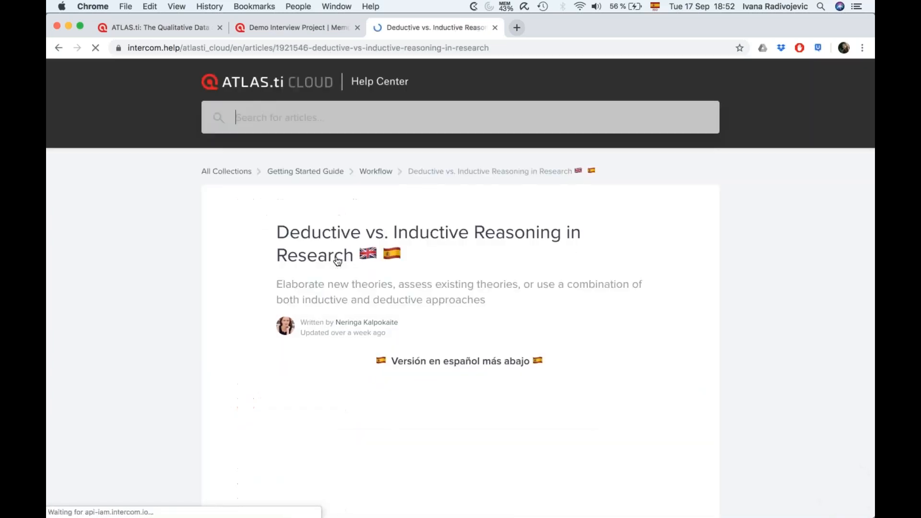
scroll(432, 385, down, 3)
scroll(432, 278, up, 1)
scroll(433, 279, down, 1)
scroll(433, 280, down, 8)
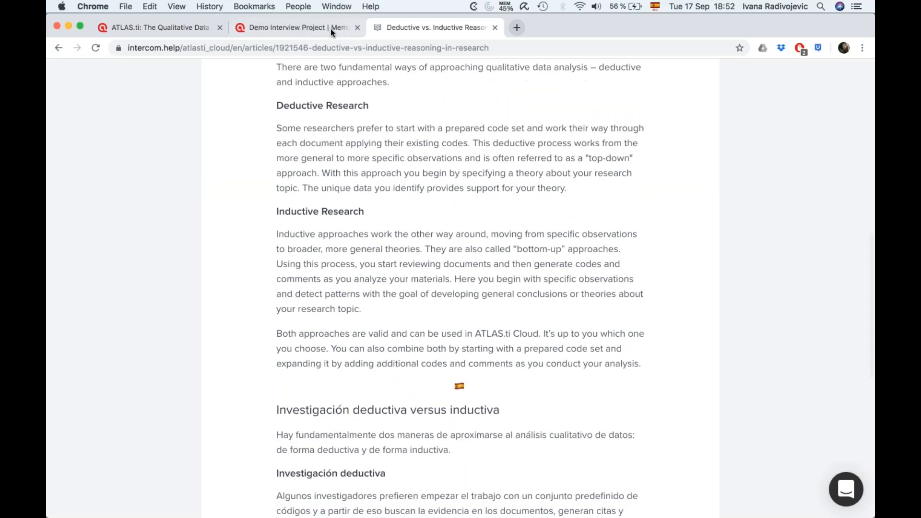
Step: Open the Feature Roadmap from the project and view the details of the upcoming feature "Visualize Analysis Results"
click(330, 28)
click(64, 464)
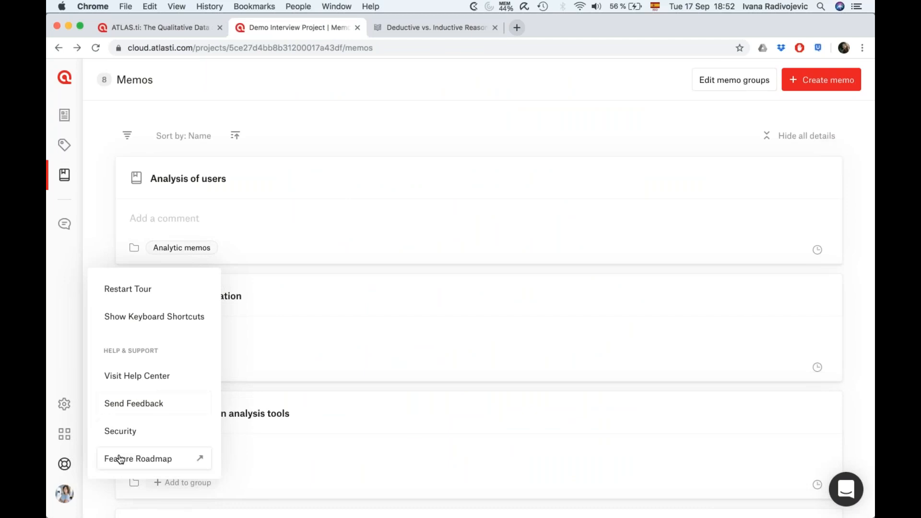
click(154, 461)
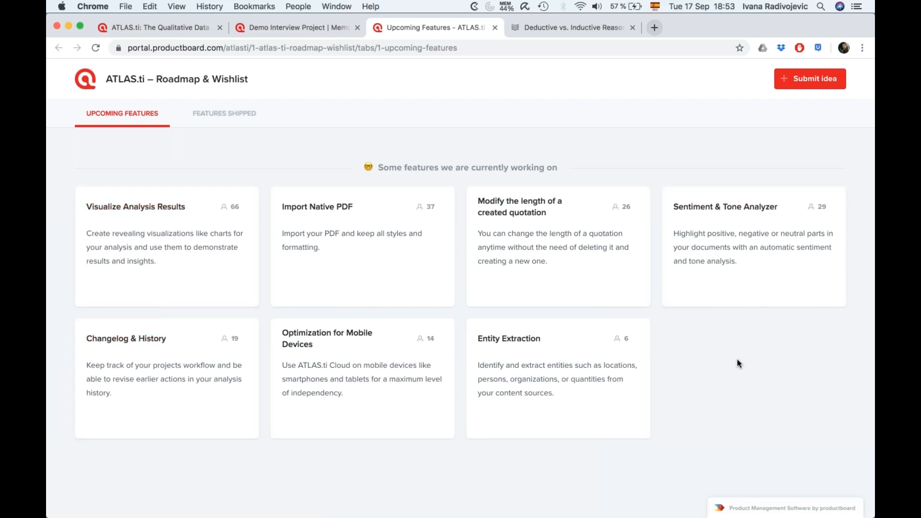
click(196, 247)
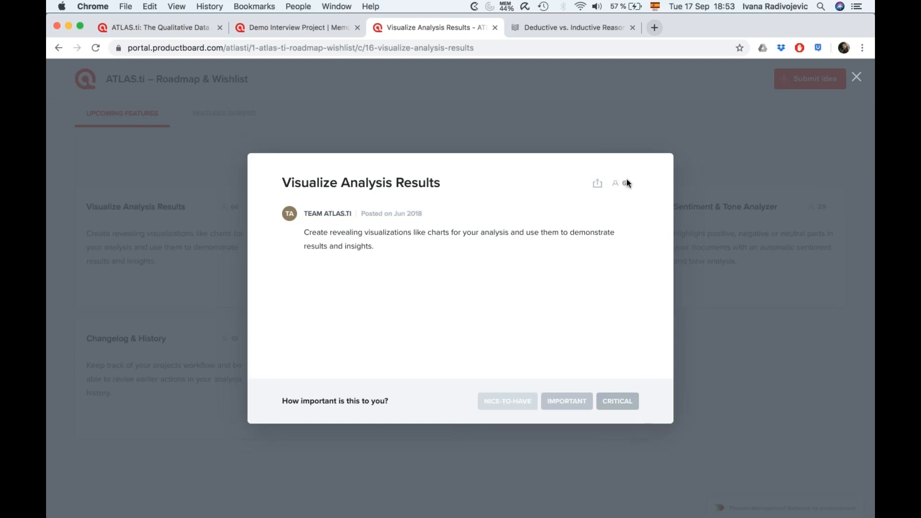
click(856, 77)
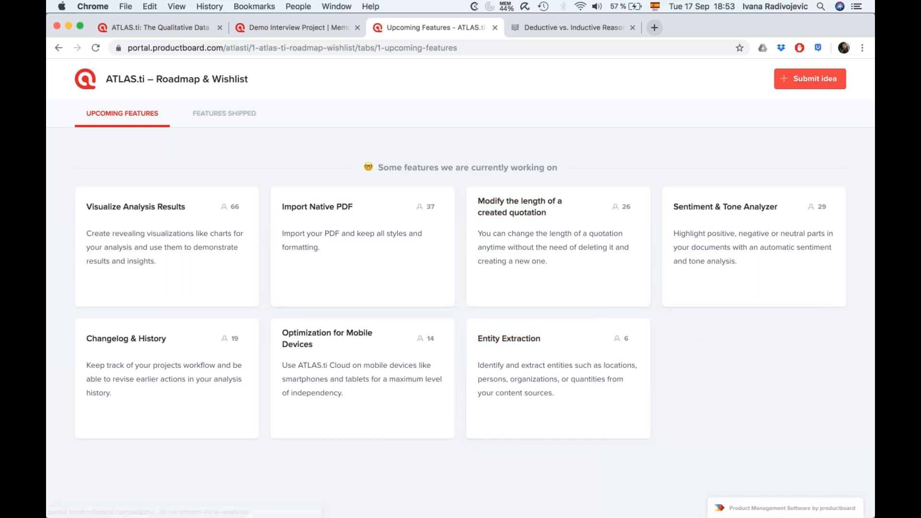
Step: View the roadmap's form for submitting a new idea, close it and return to the project's memo list
click(812, 80)
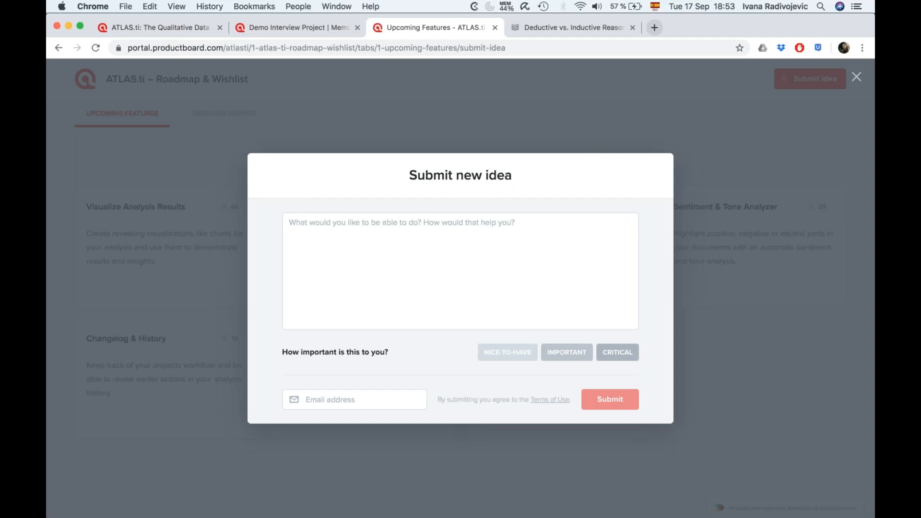
click(779, 362)
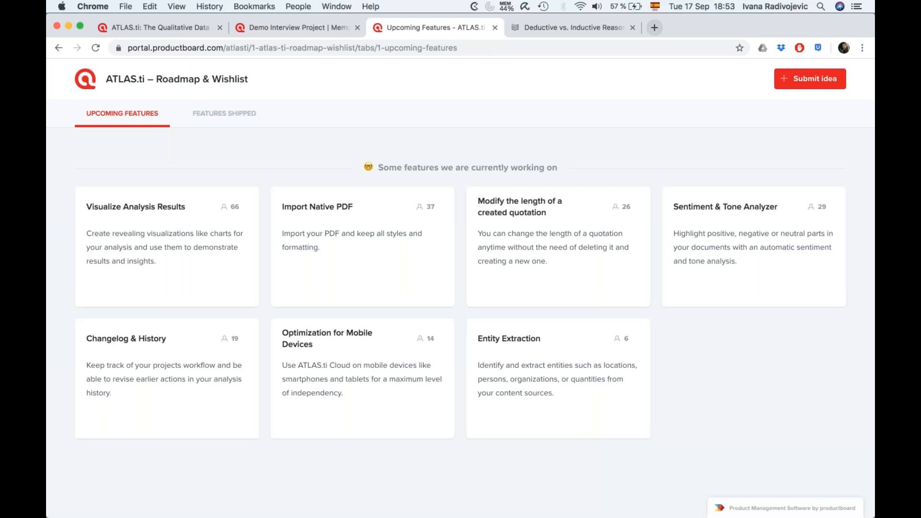
click(267, 29)
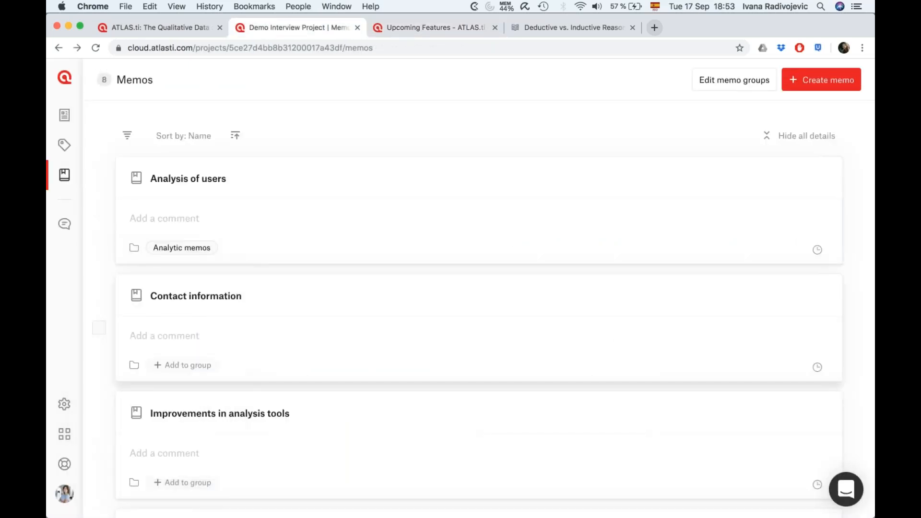
scroll(460, 336, down, 5)
scroll(460, 336, up, 5)
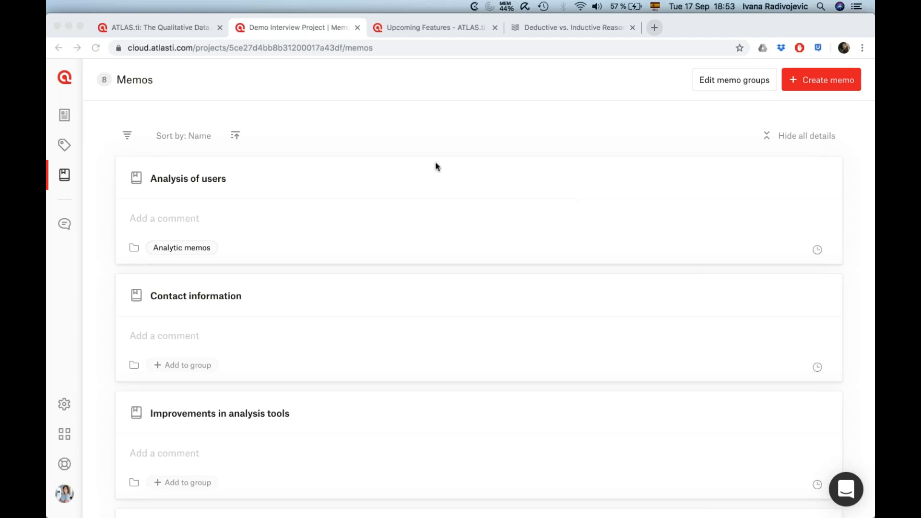
Step: Look through the project's memo list, open the "Contact information" memo and highlight the contact e-mail in it
scroll(691, 82, down, 10)
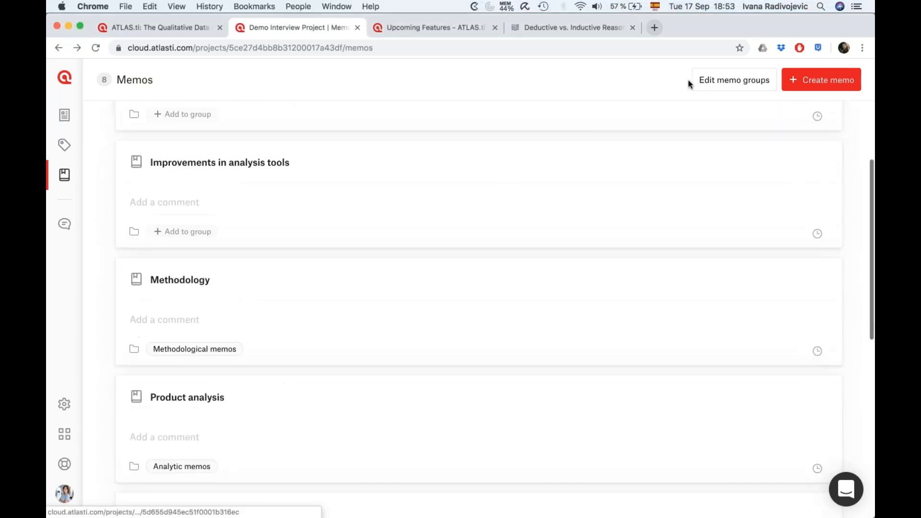
scroll(563, 251, down, 4)
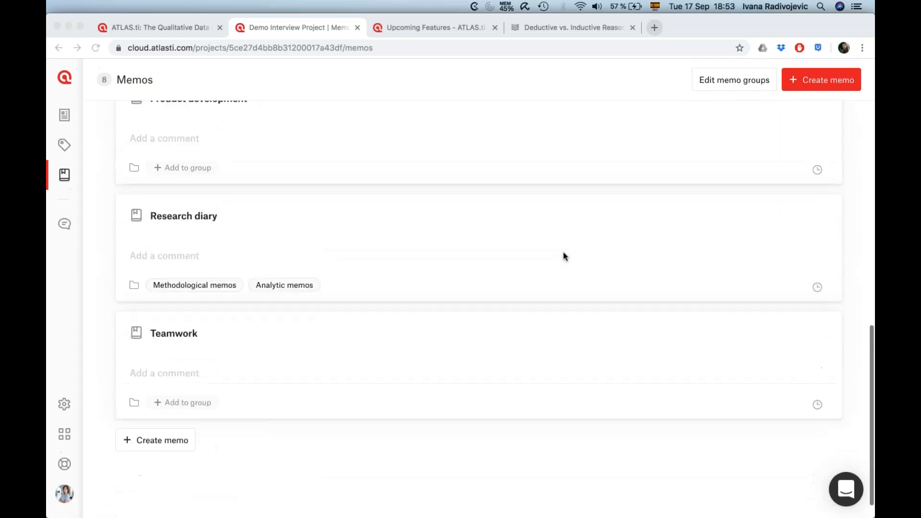
scroll(564, 251, up, 10)
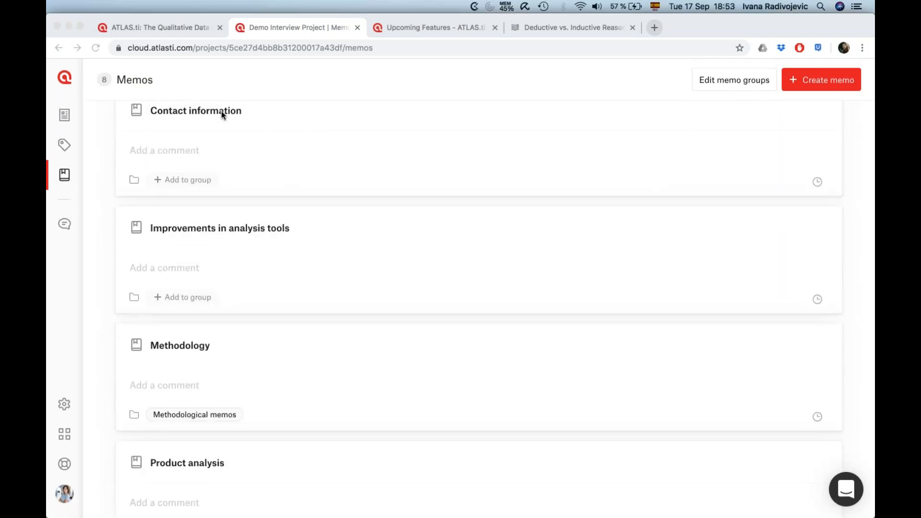
click(177, 113)
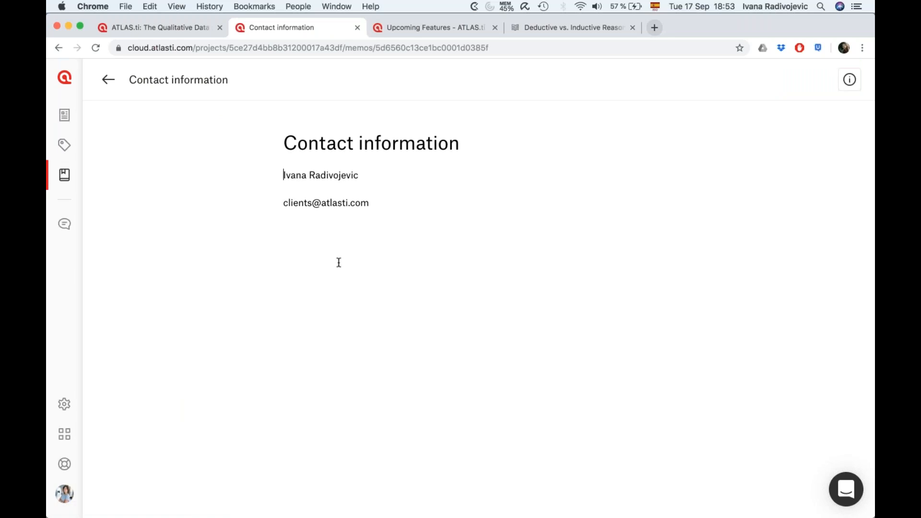
drag(393, 205, 278, 200)
click(407, 205)
key(super+Tab)
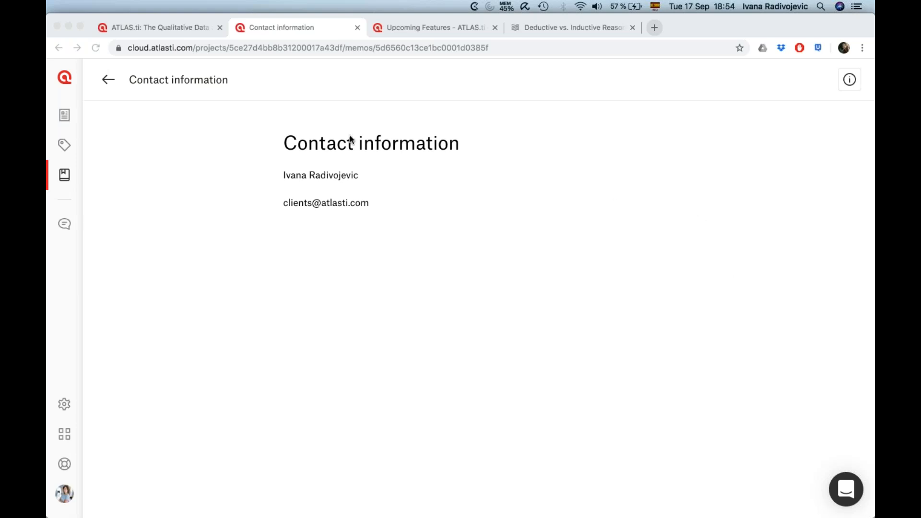
Step: Open the project settings and review the Export Project options for ATLAS.ti Desktop and Excel
click(63, 404)
click(64, 405)
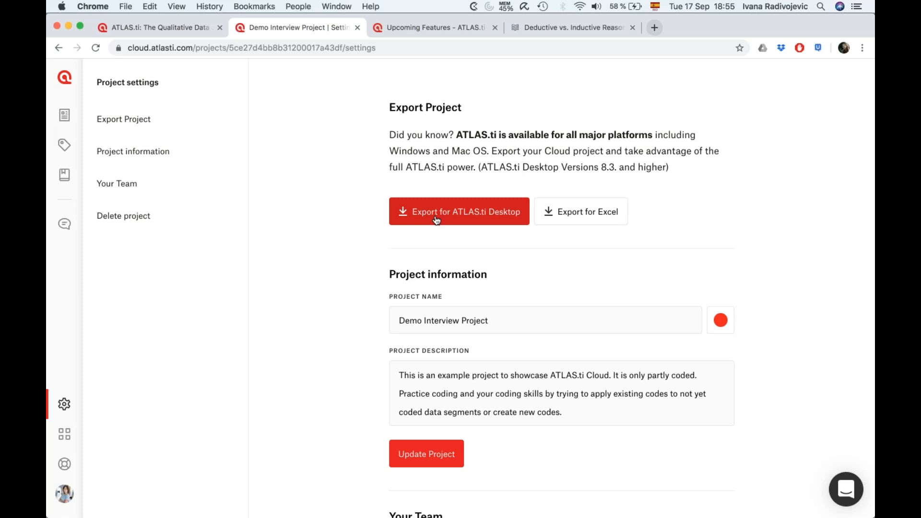
drag(522, 167, 556, 167)
click(587, 180)
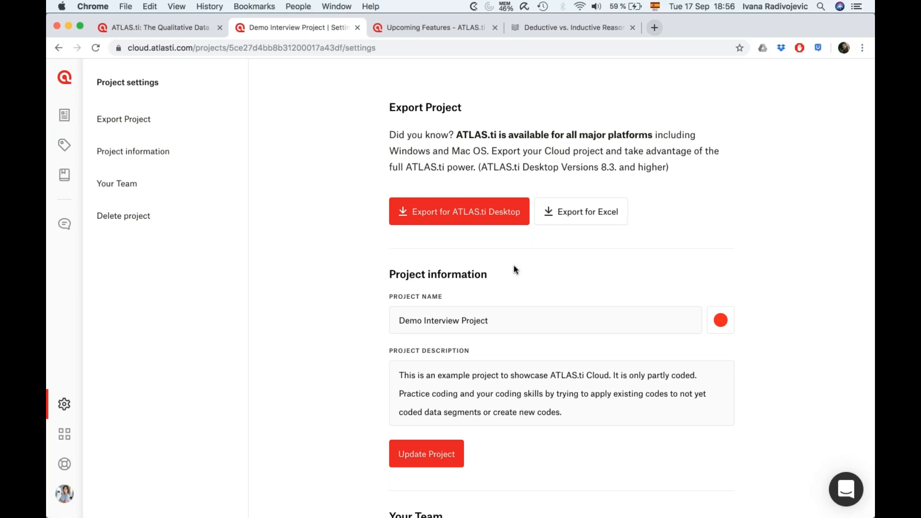
key(super+Tab)
Step: Reopen the "Contact information" memo from the memo list and bring up the support chat over it
click(64, 177)
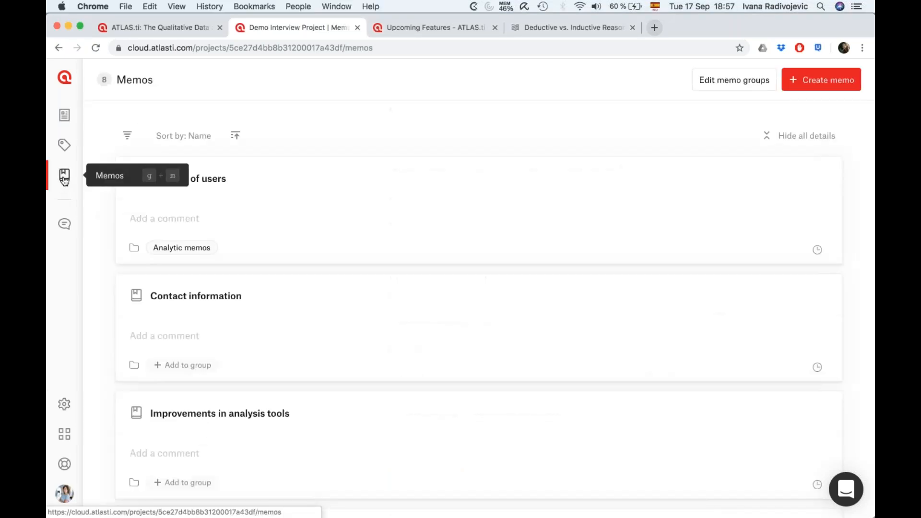
scroll(282, 254, down, 5)
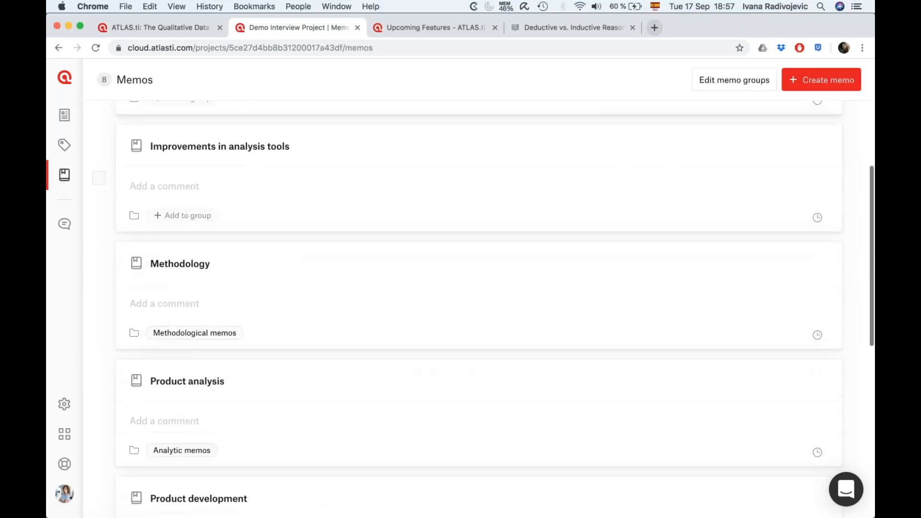
scroll(282, 255, up, 6)
click(282, 254)
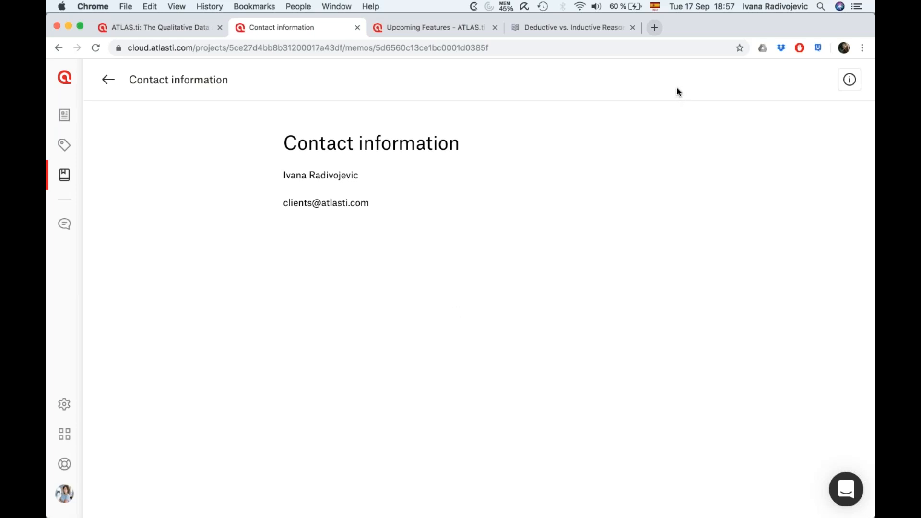
click(846, 490)
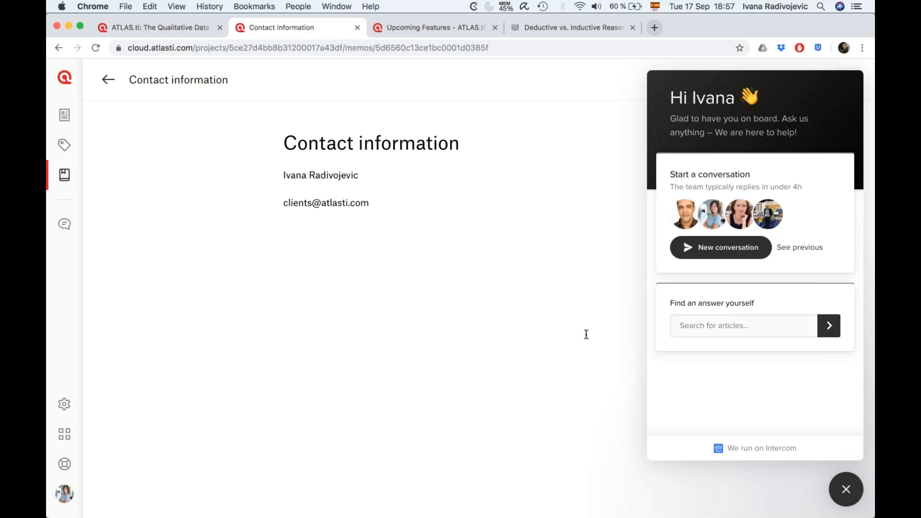
click(860, 86)
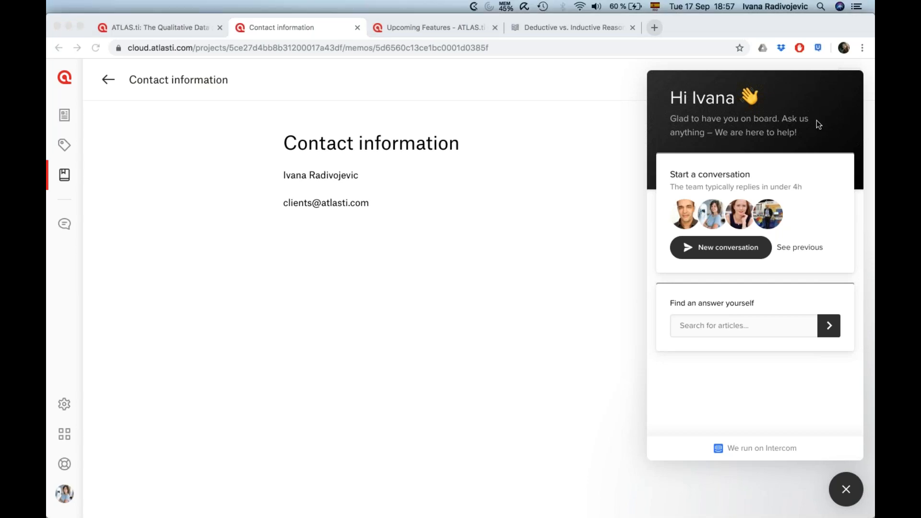